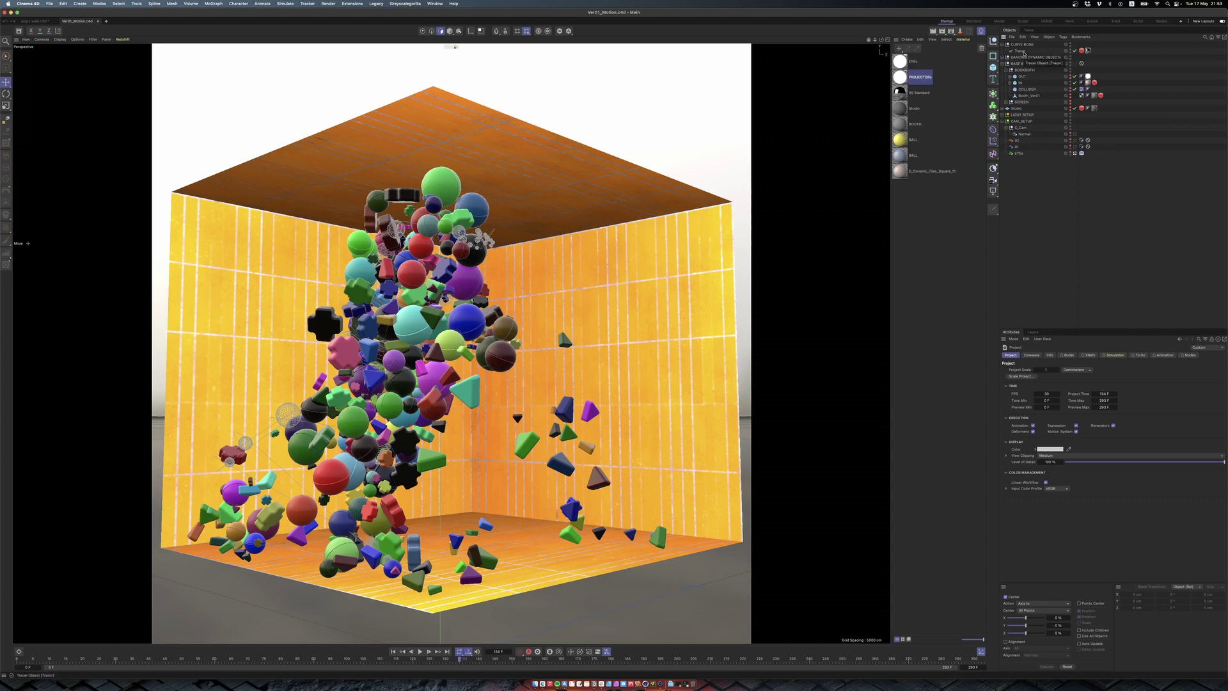
# Select the Tracer object to show its Tracer Object properties.
pyautogui.click(1023, 52)
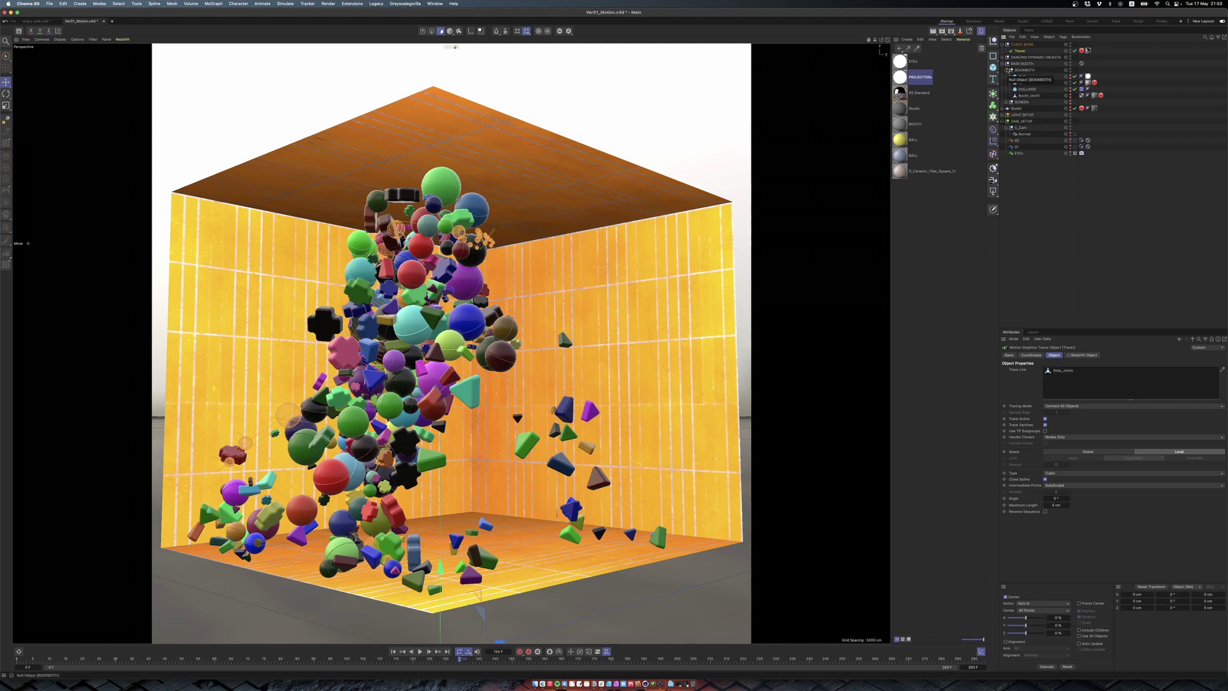
# Expand DANCING DYNAMIC OBJECTS, inspect Beta_Joints and Tracer, and play the simulation.
pyautogui.click(1001, 58)
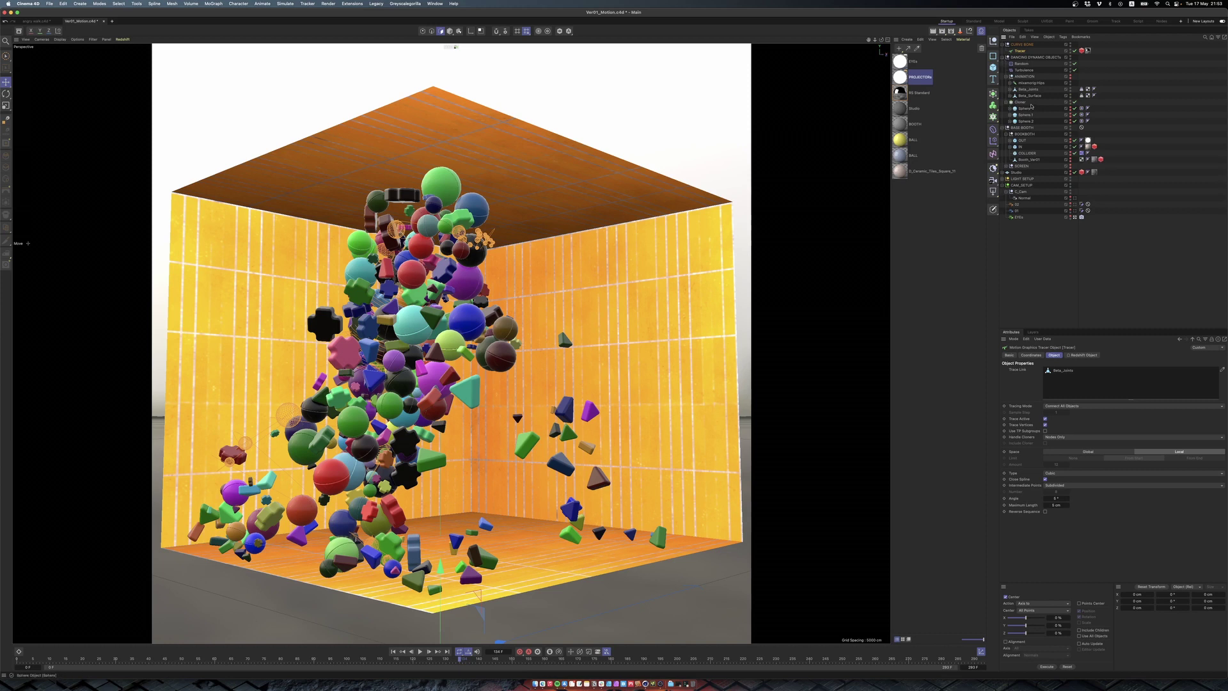
pyautogui.click(1029, 90)
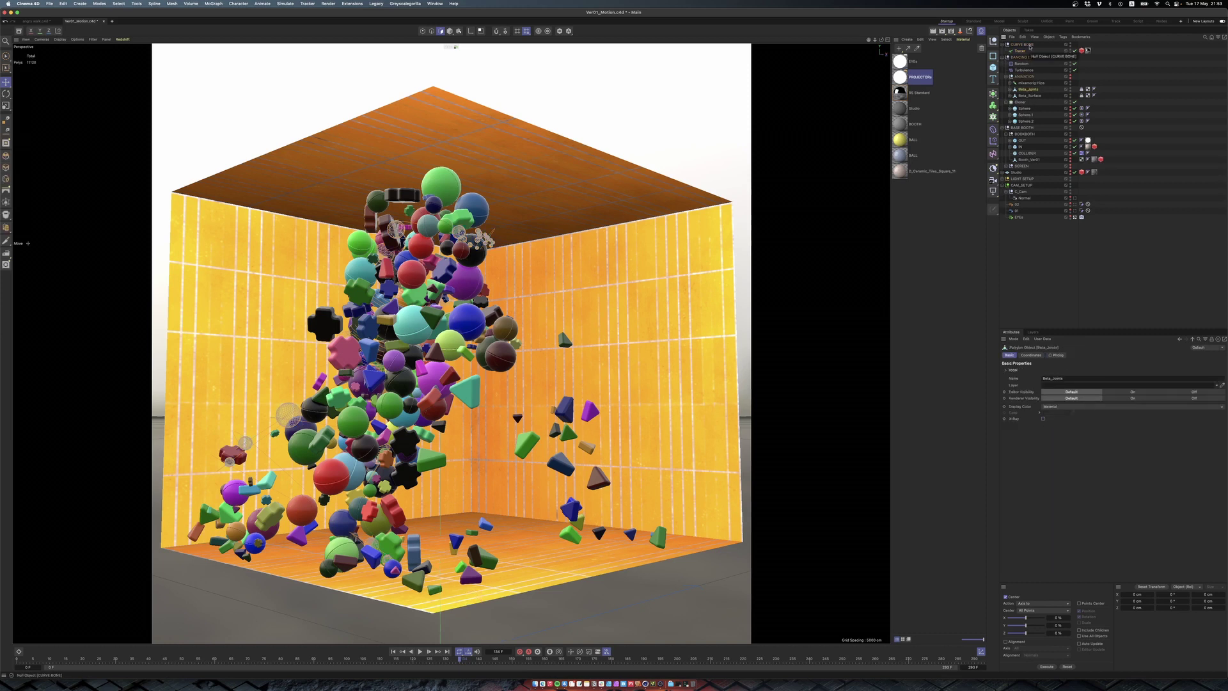
pyautogui.click(1021, 51)
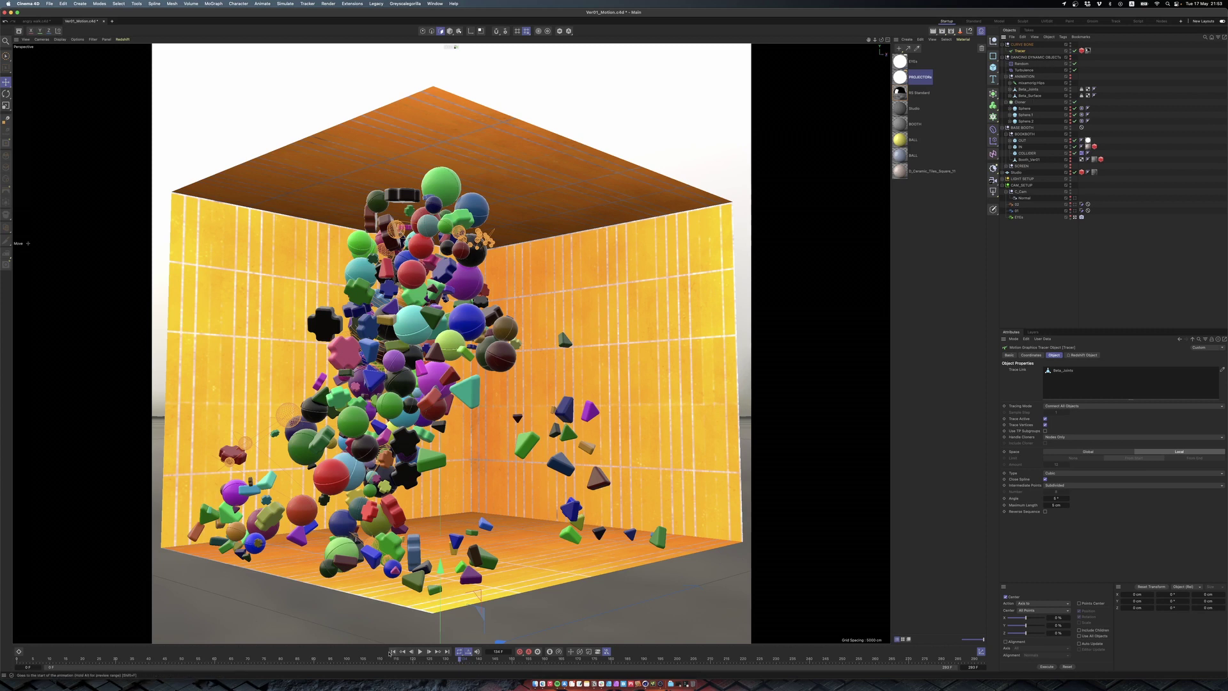
pyautogui.click(420, 651)
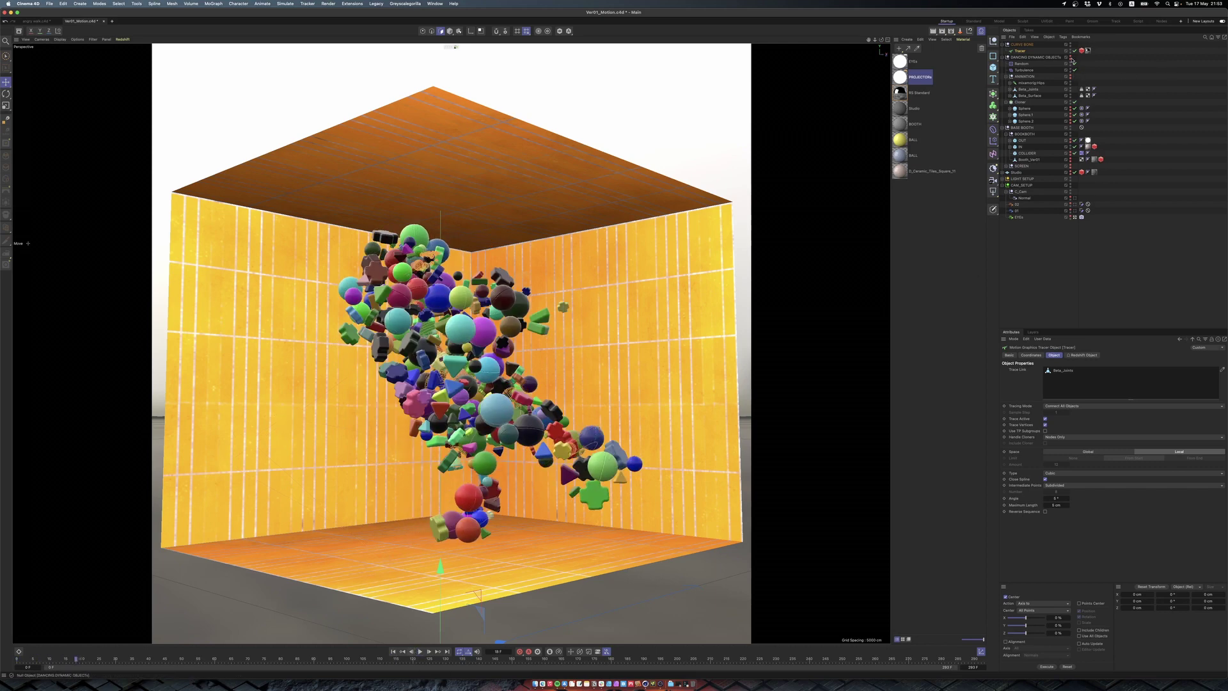
# Hide the Cloner and orange booth and show Beta_Surface while the trails play.
pyautogui.click(1075, 102)
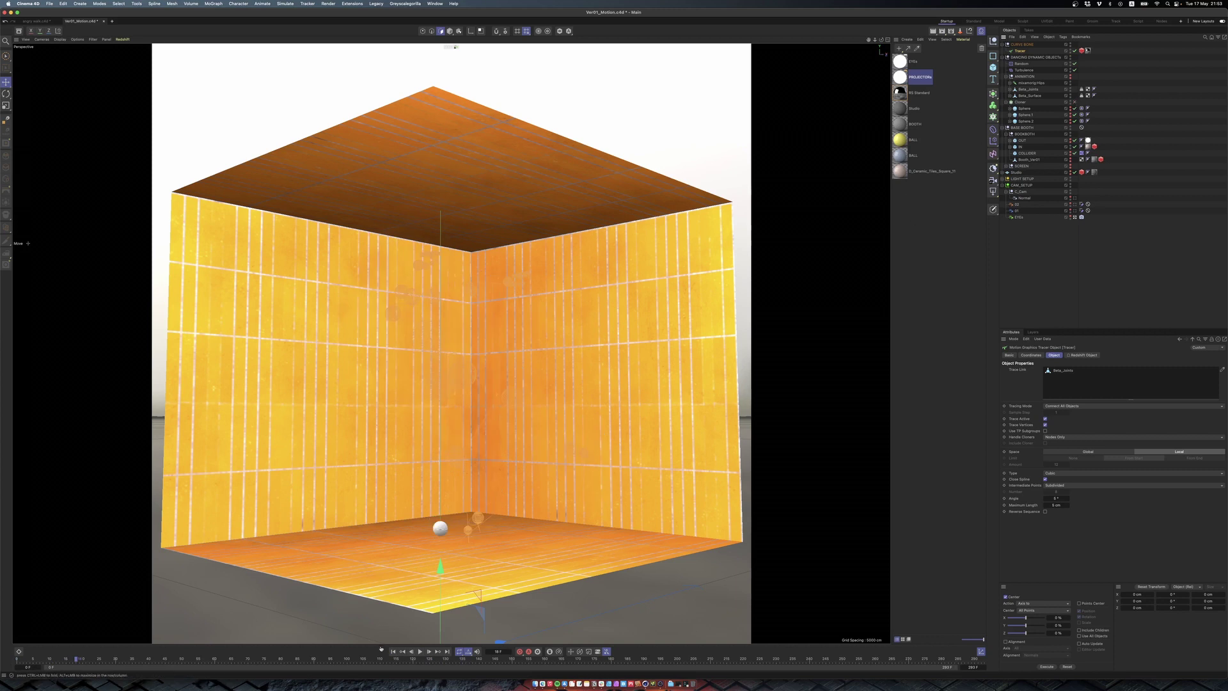
pyautogui.click(421, 651)
pyautogui.click(1071, 94)
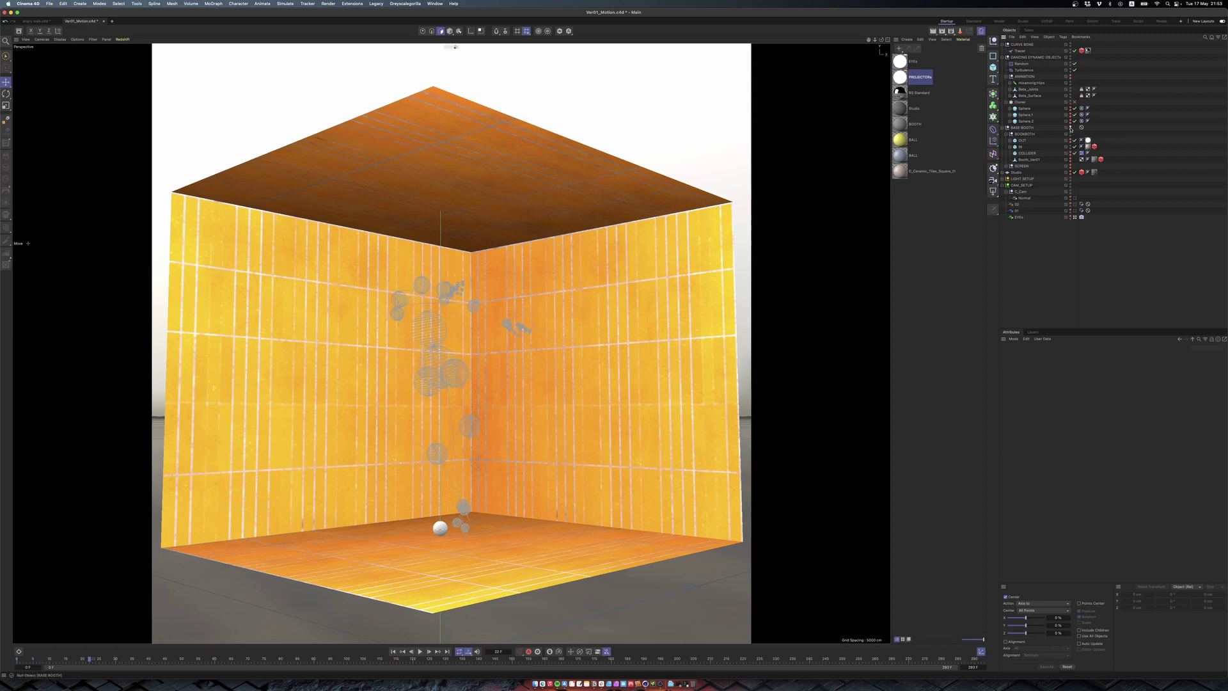
pyautogui.click(1070, 128)
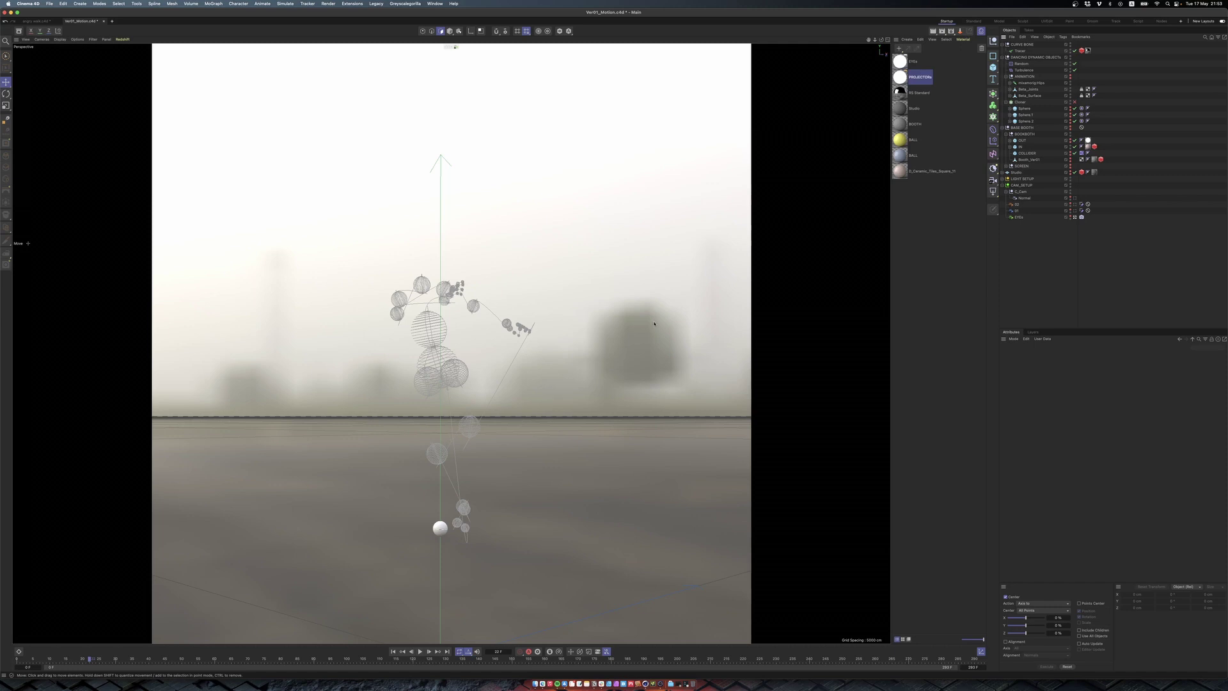
# View Beta_Surface's Redshift Object tag Curve tab, then re-enable the Cloner and booth.
pyautogui.click(1082, 50)
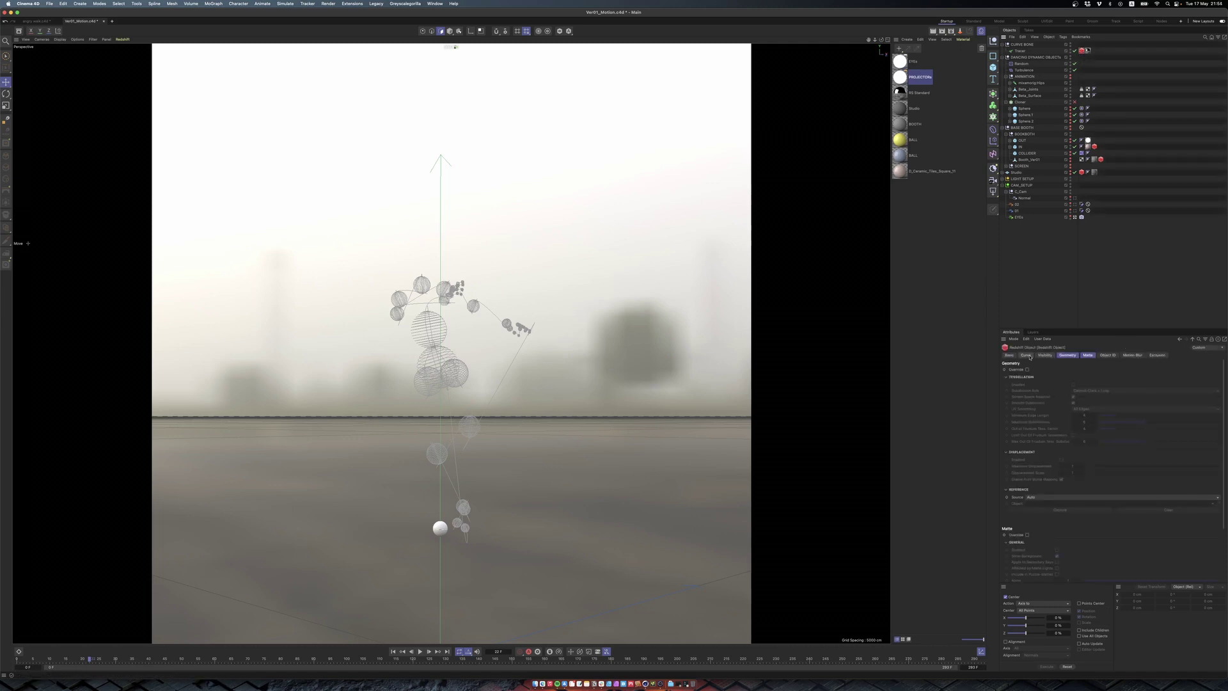
pyautogui.click(1030, 358)
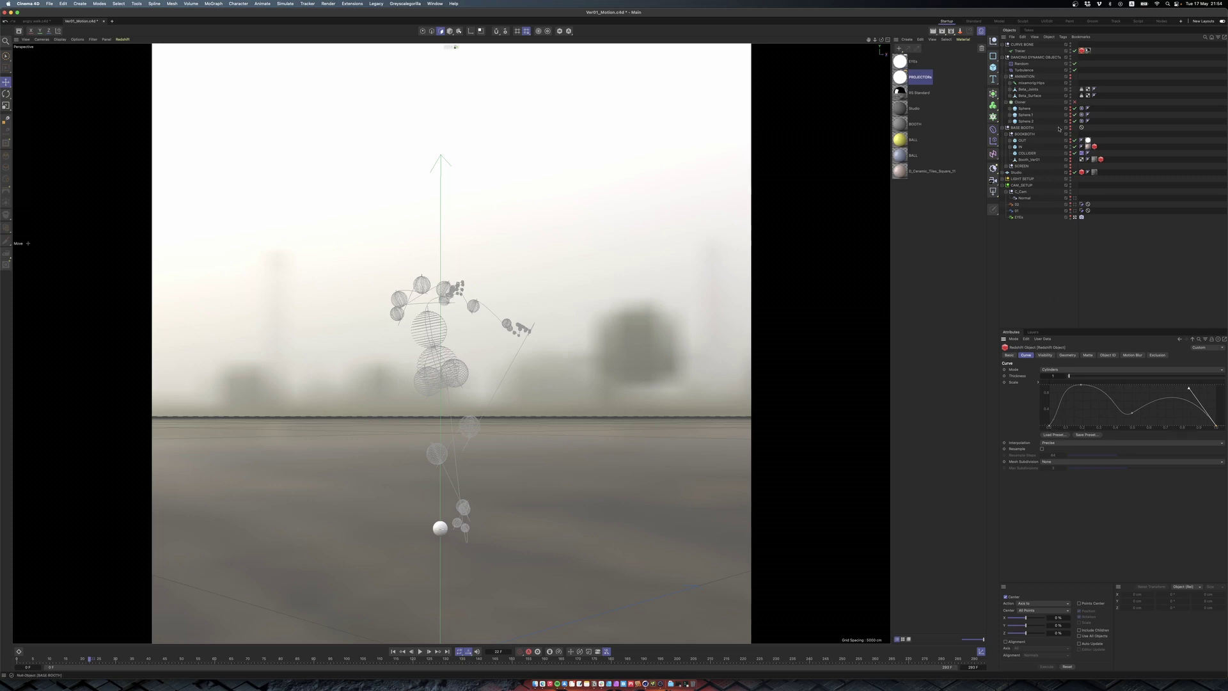
pyautogui.click(1075, 102)
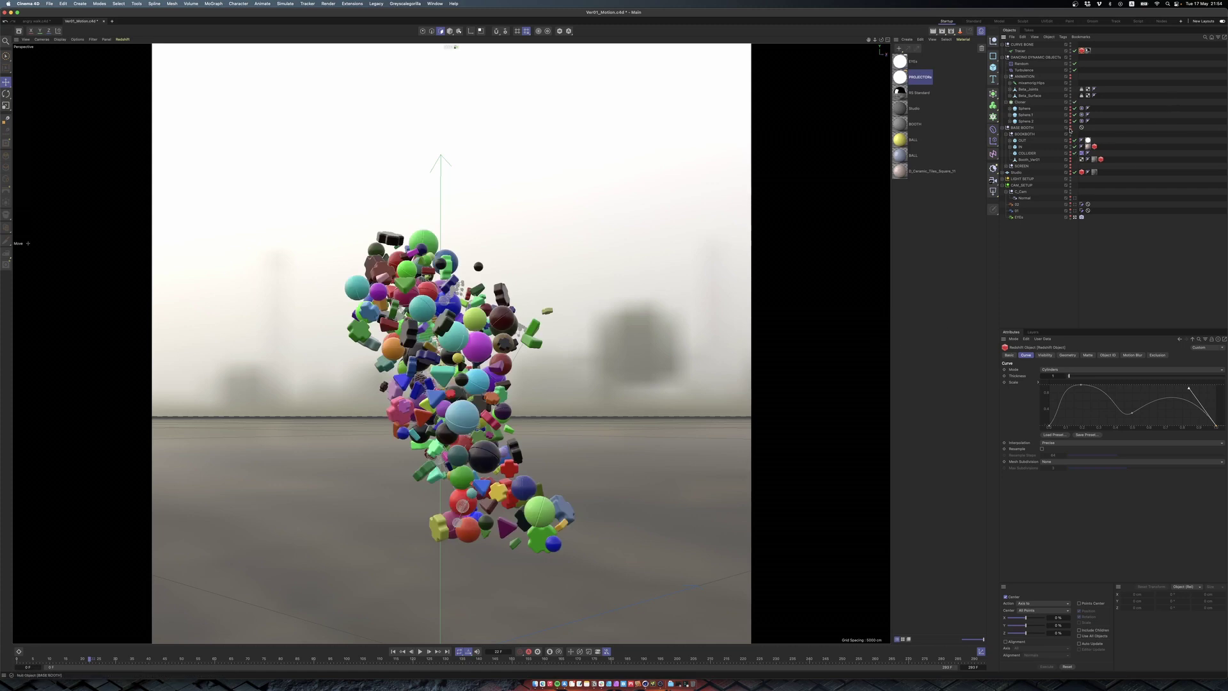
pyautogui.click(1070, 128)
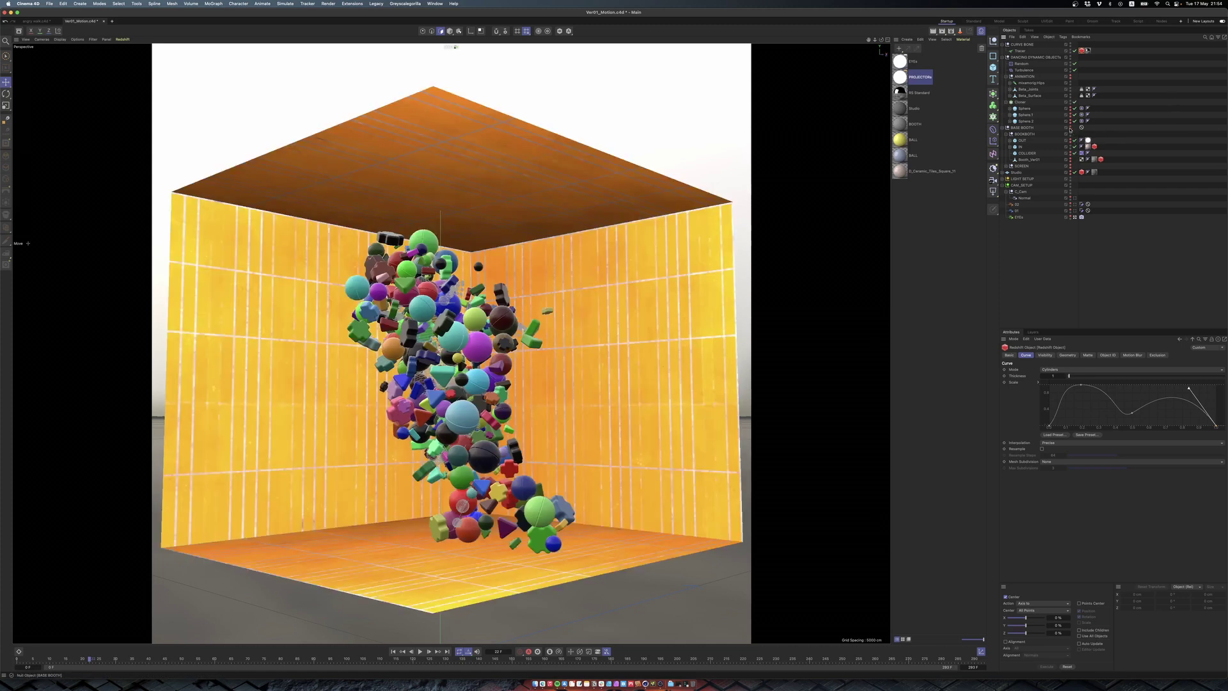
# Select the COLLIDER cube and briefly expand the IN object to check its children.
pyautogui.click(1033, 269)
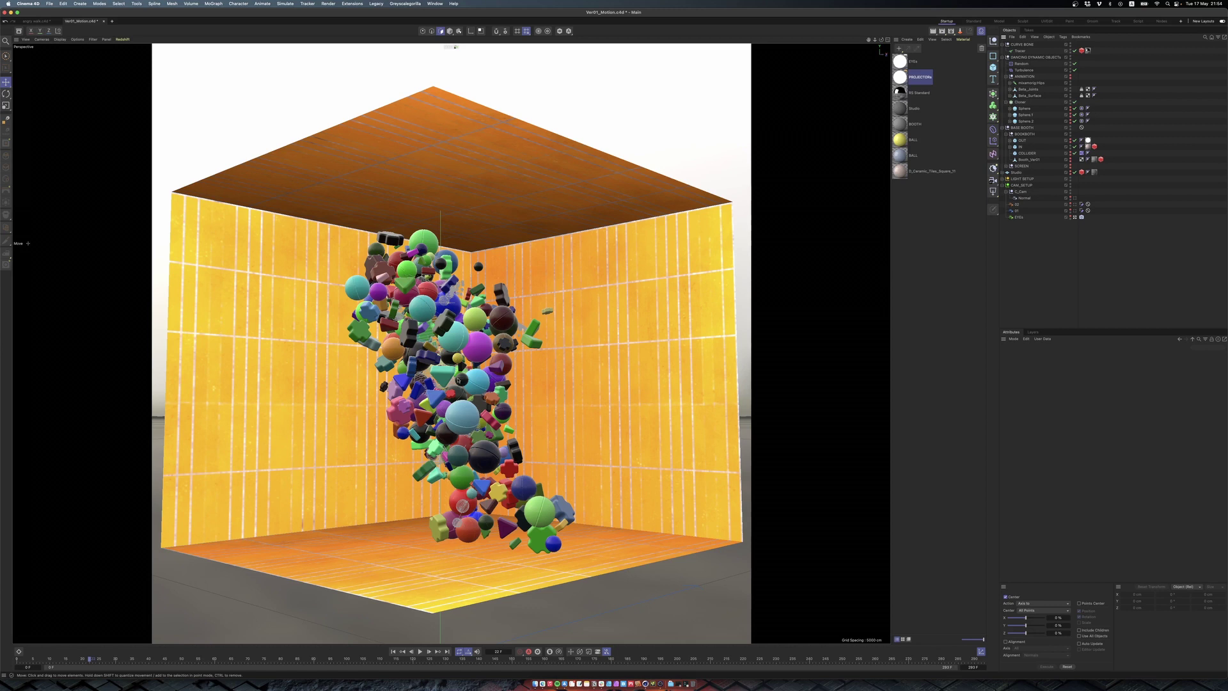
pyautogui.click(1029, 154)
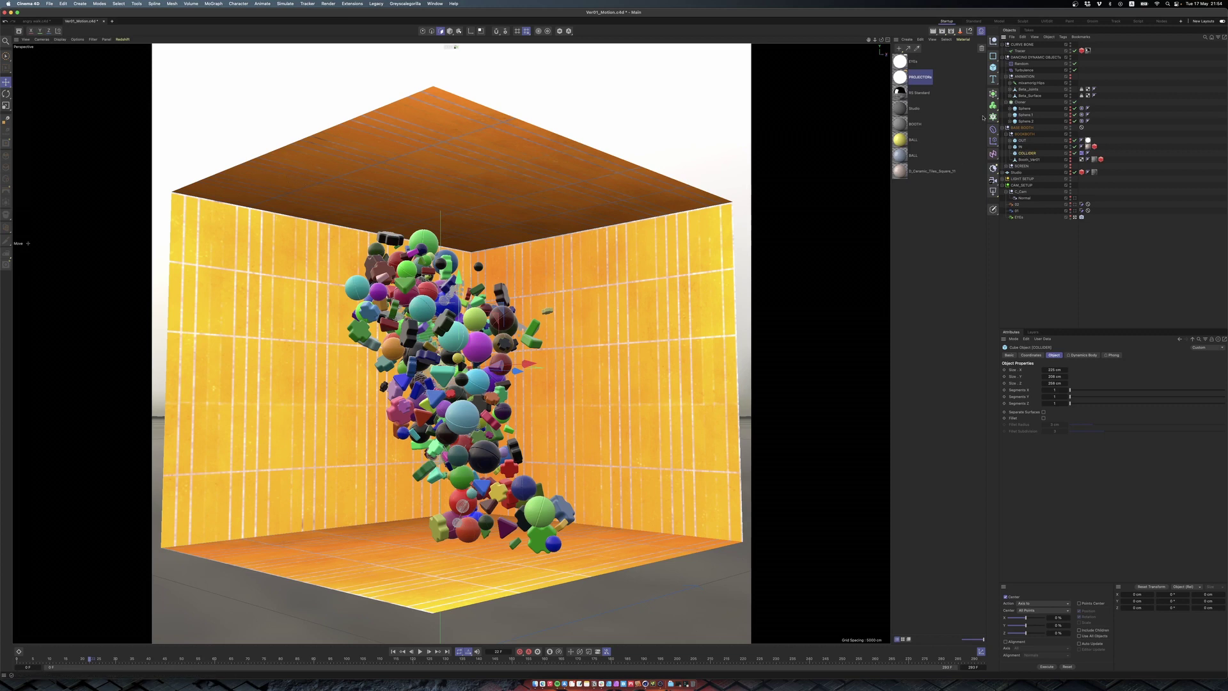
pyautogui.click(1009, 146)
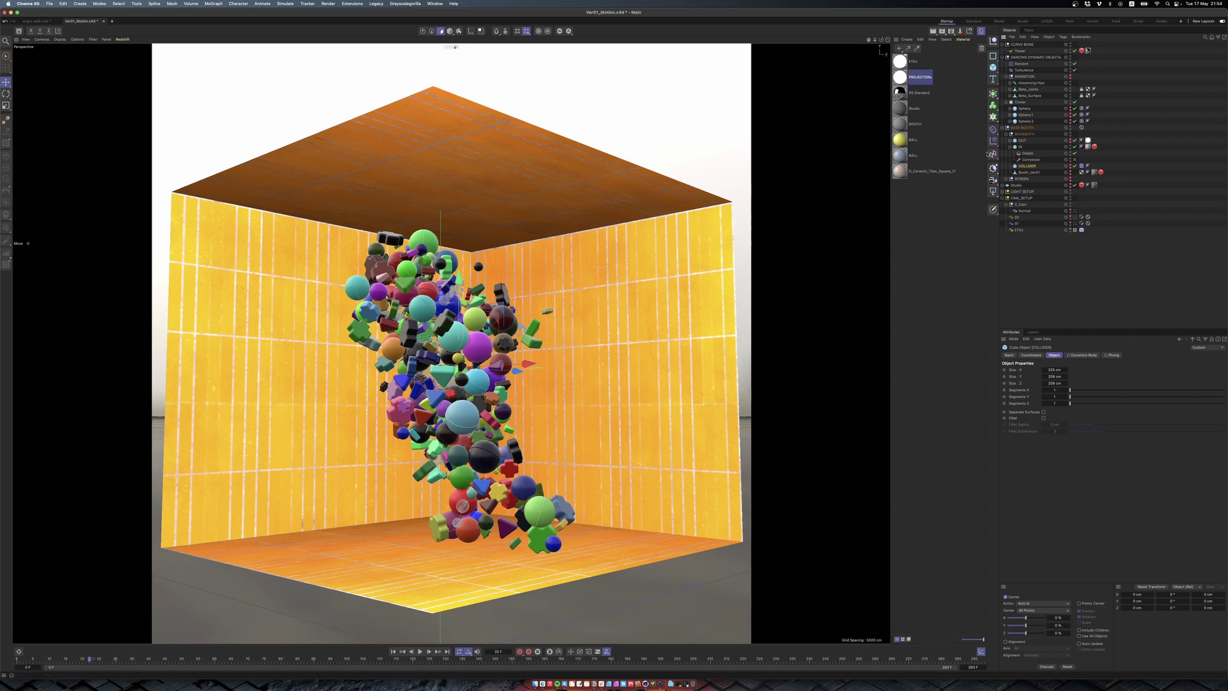
pyautogui.click(1009, 147)
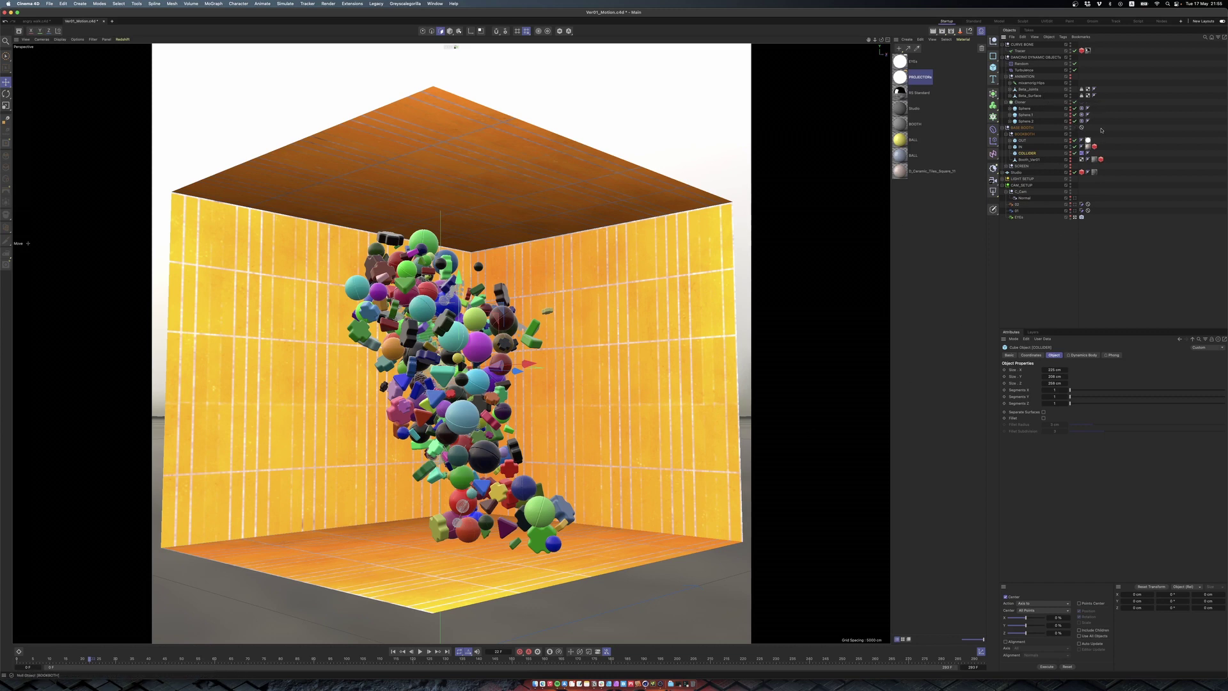
# Review the COLLIDER's Dynamics Body Force tab, then rewind, play and stop the simulation.
pyautogui.click(1081, 355)
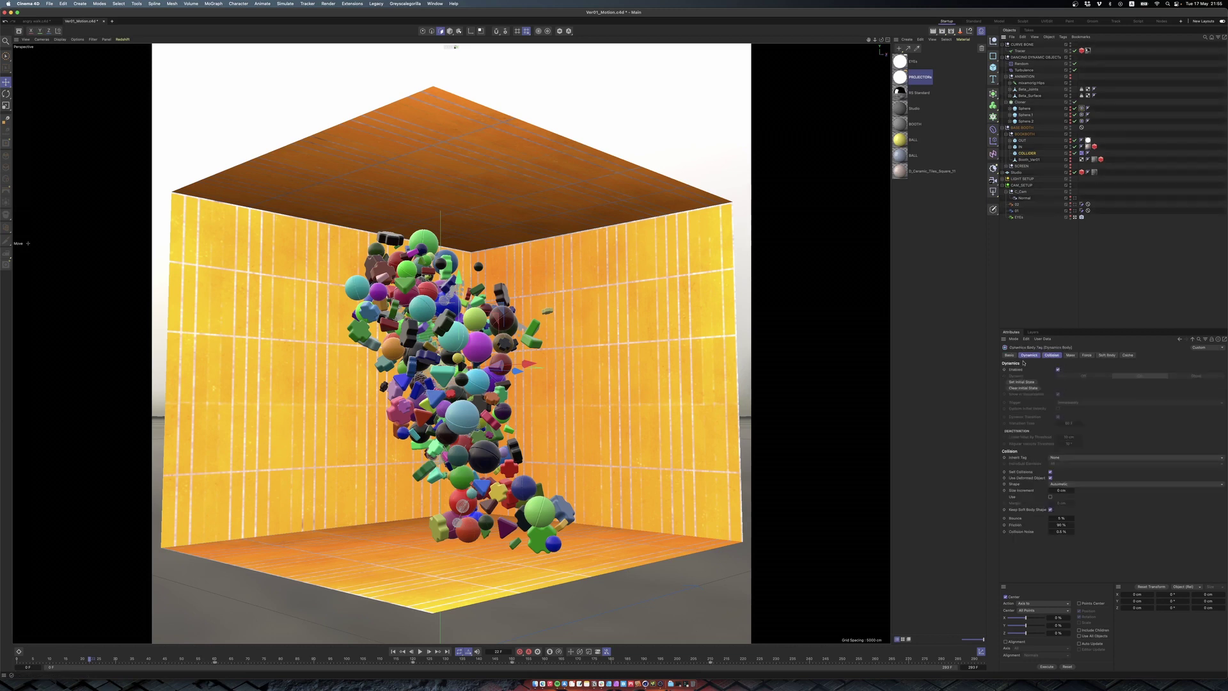
pyautogui.click(1088, 355)
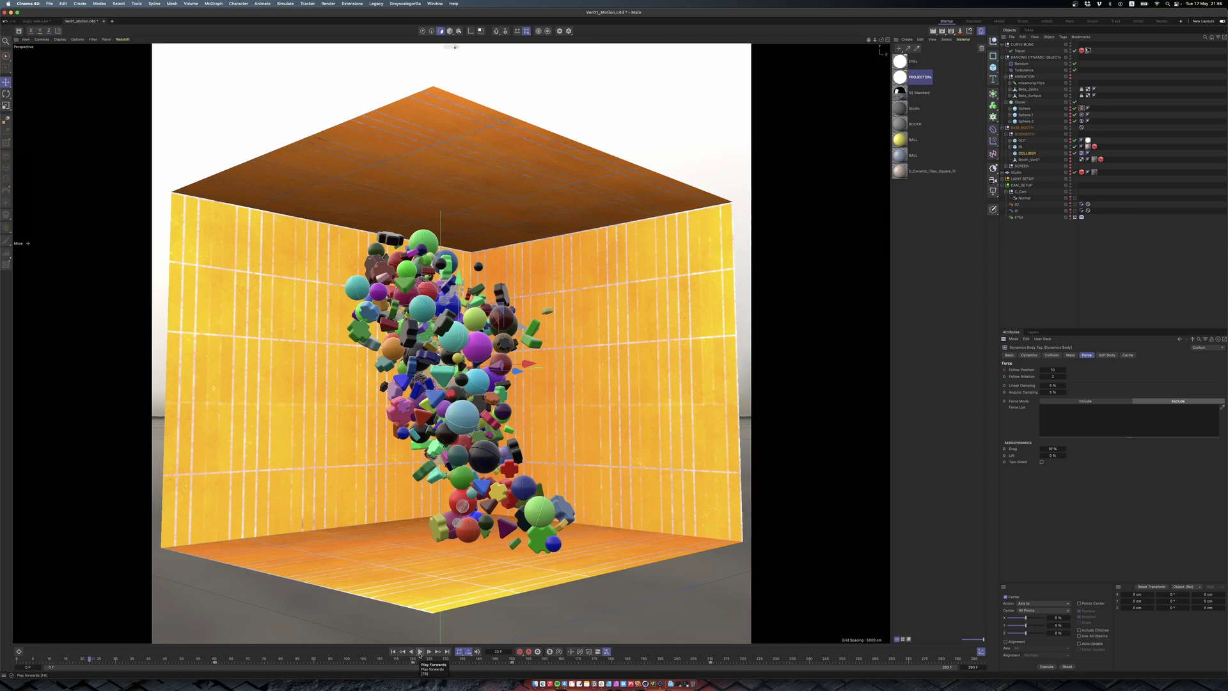
pyautogui.click(392, 651)
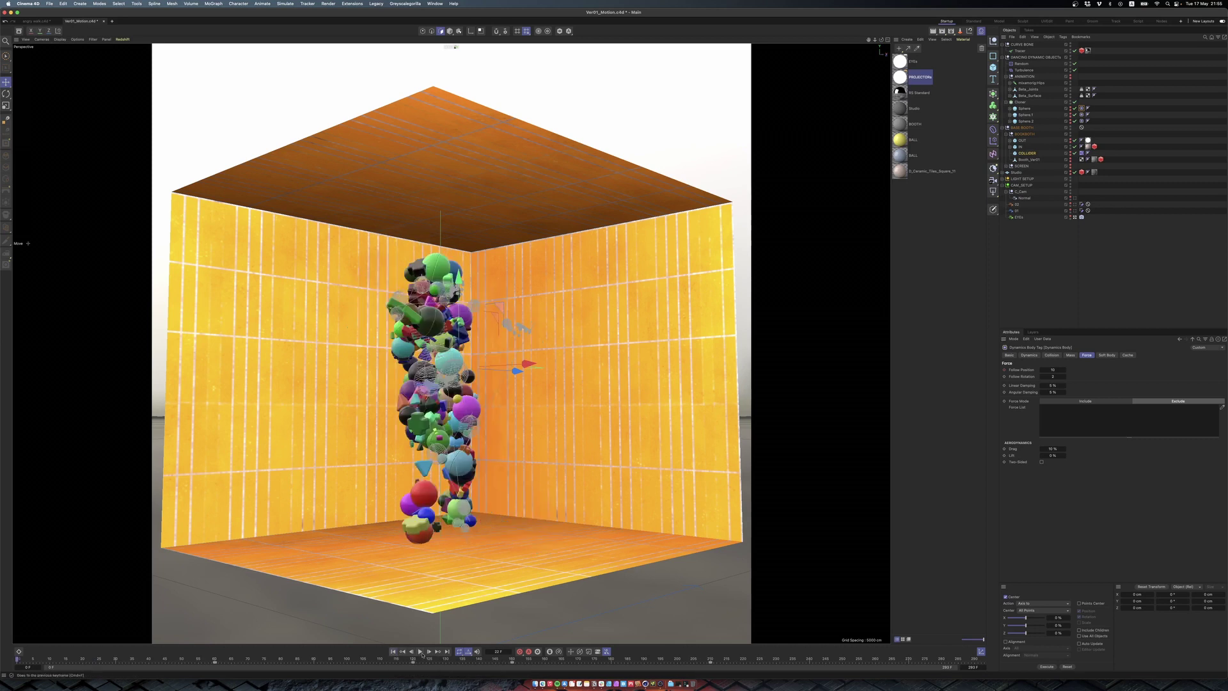
pyautogui.click(420, 651)
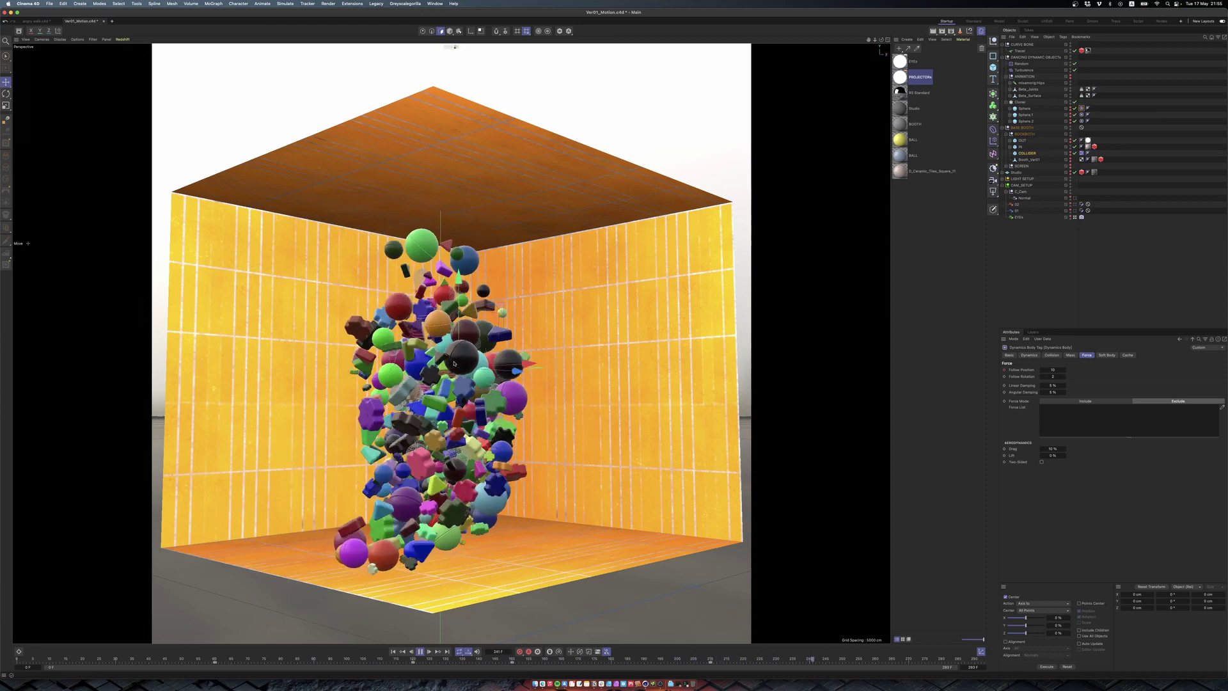
pyautogui.click(420, 651)
# Deselect all, advance the timeline through frame 120 to 180, and select the Cloner.
pyautogui.click(675, 395)
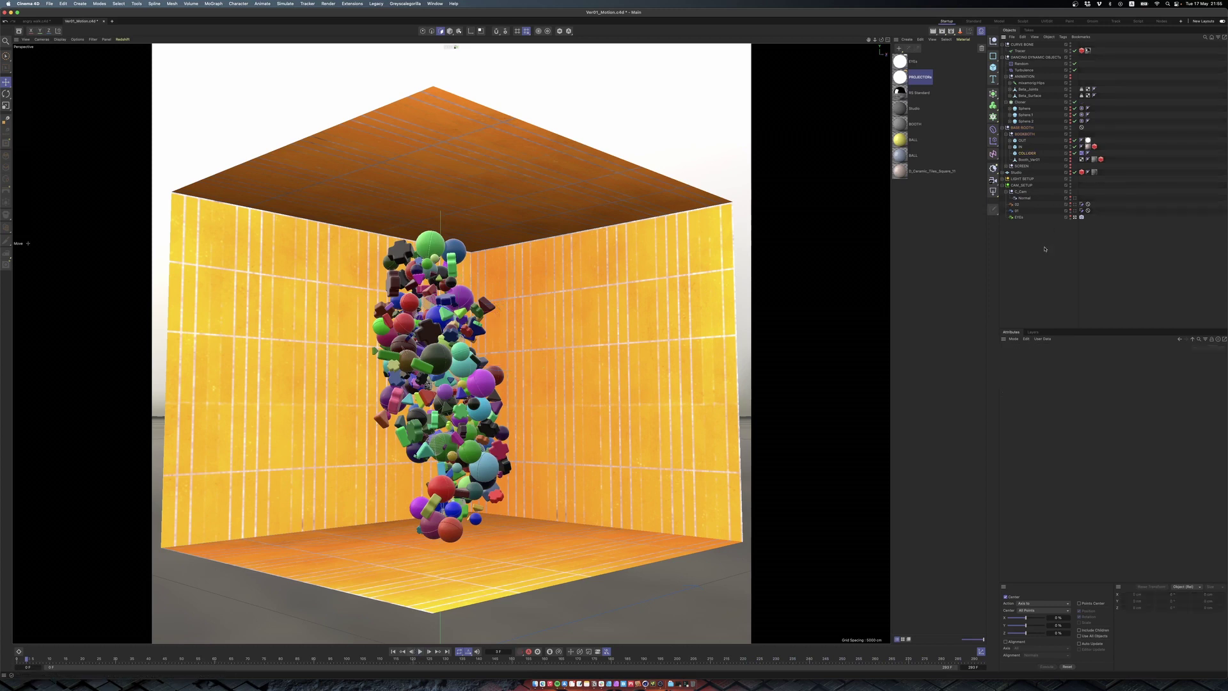
pyautogui.moveTo(381, 663); pyautogui.dragTo(413, 662)
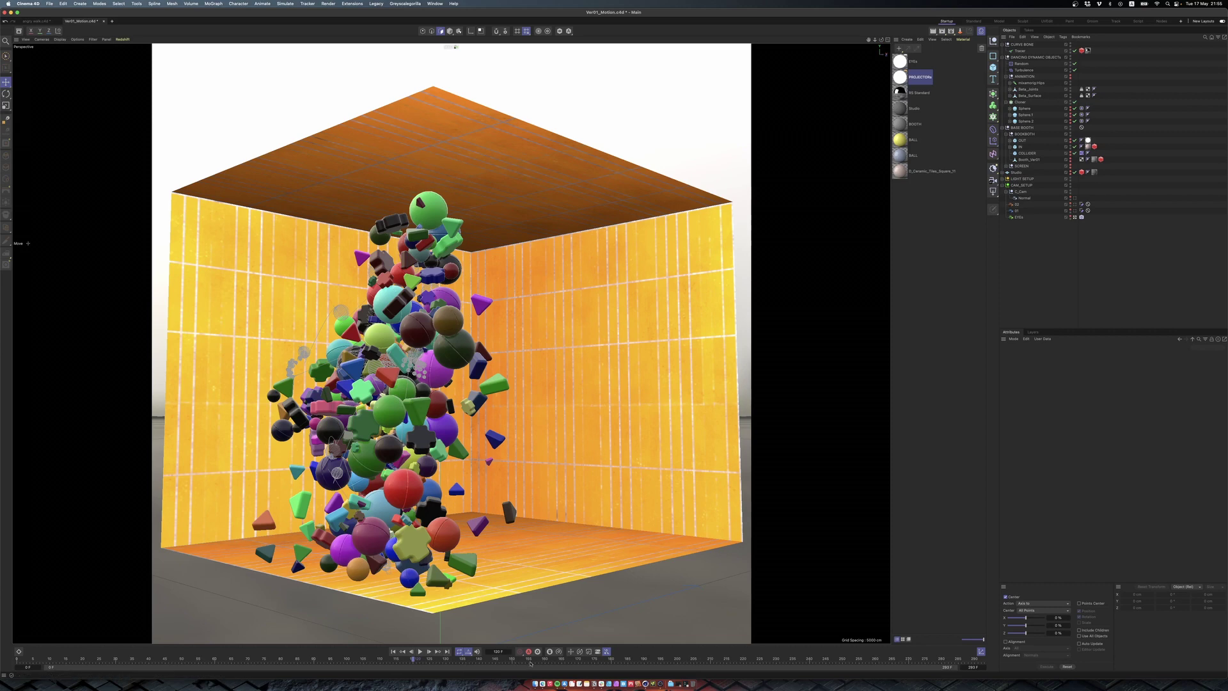
pyautogui.click(611, 661)
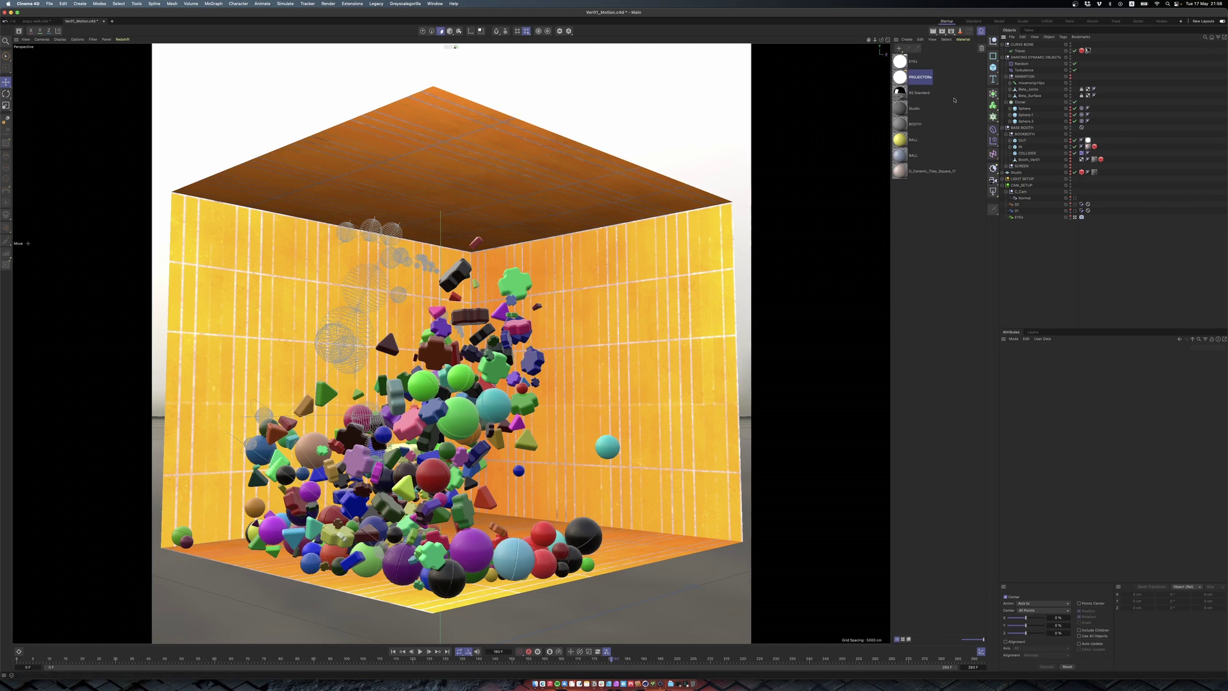
pyautogui.click(1027, 103)
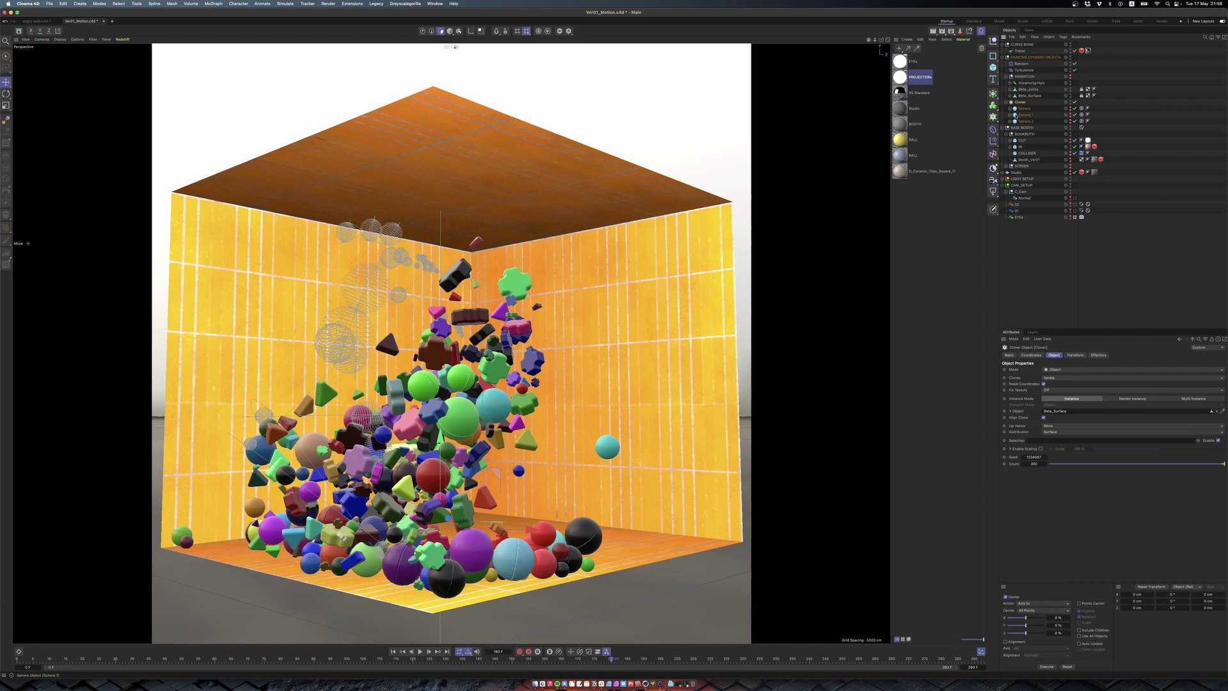
# Open the Sphere's BALL material node graph, select Color User Data, and close the Material Editor.
pyautogui.click(1011, 109)
pyautogui.click(1094, 115)
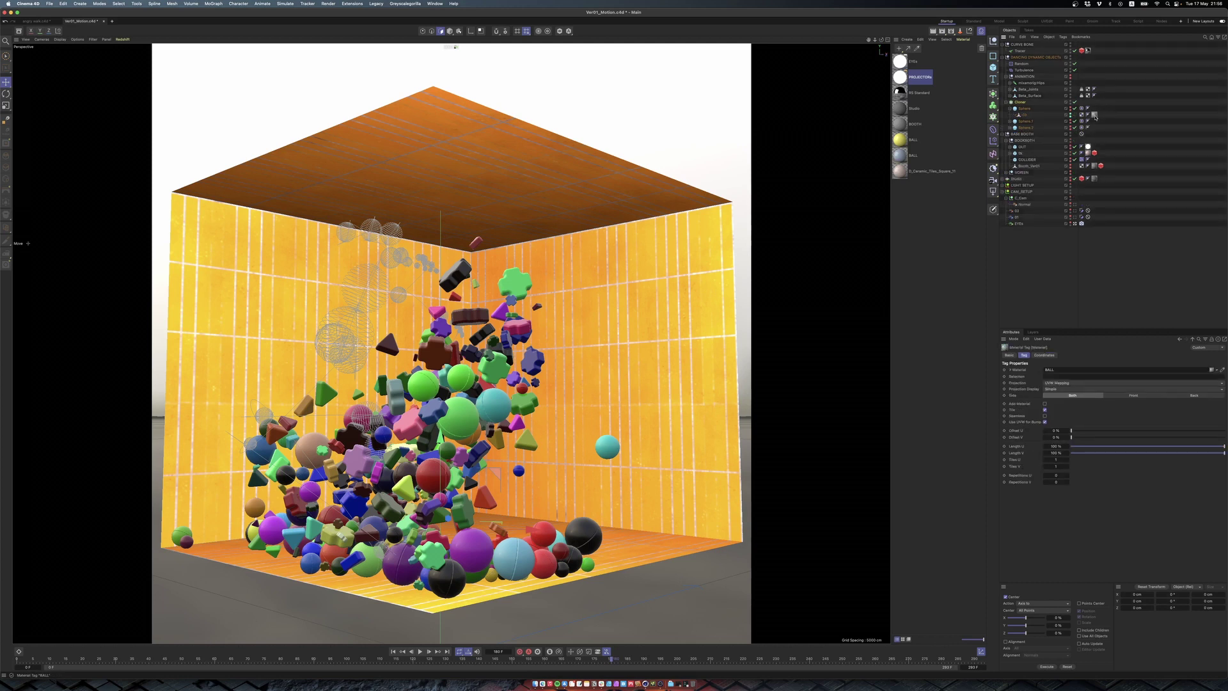
pyautogui.doubleClick(899, 156)
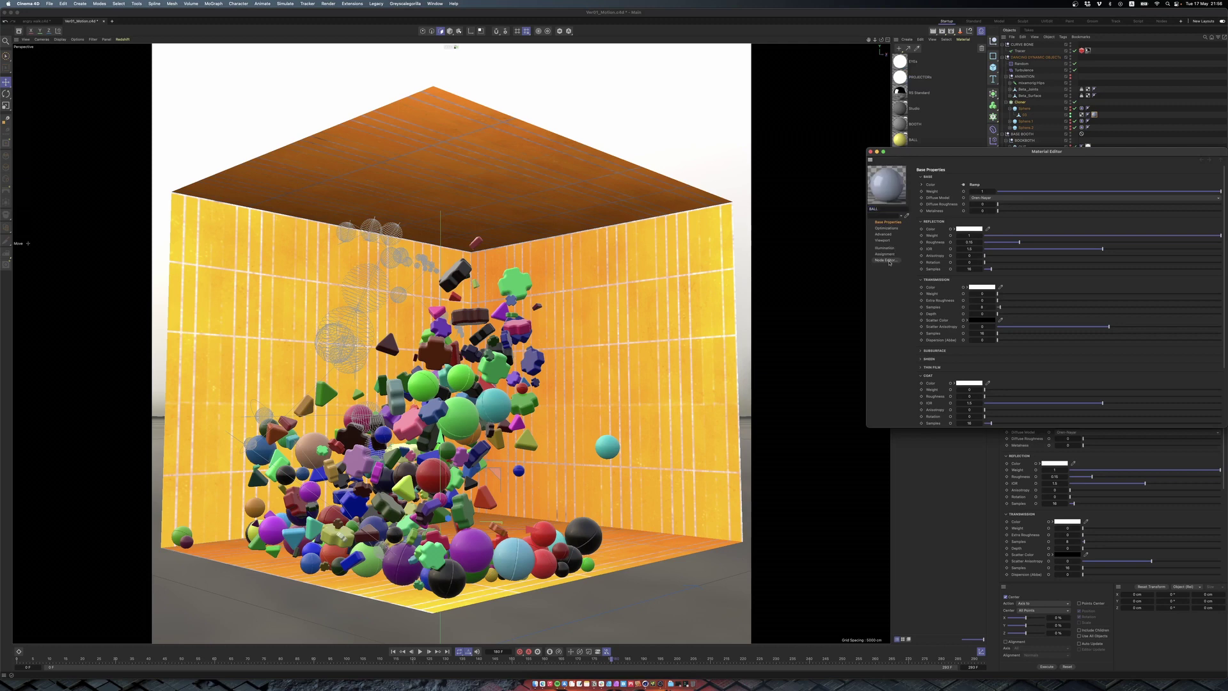
pyautogui.click(885, 259)
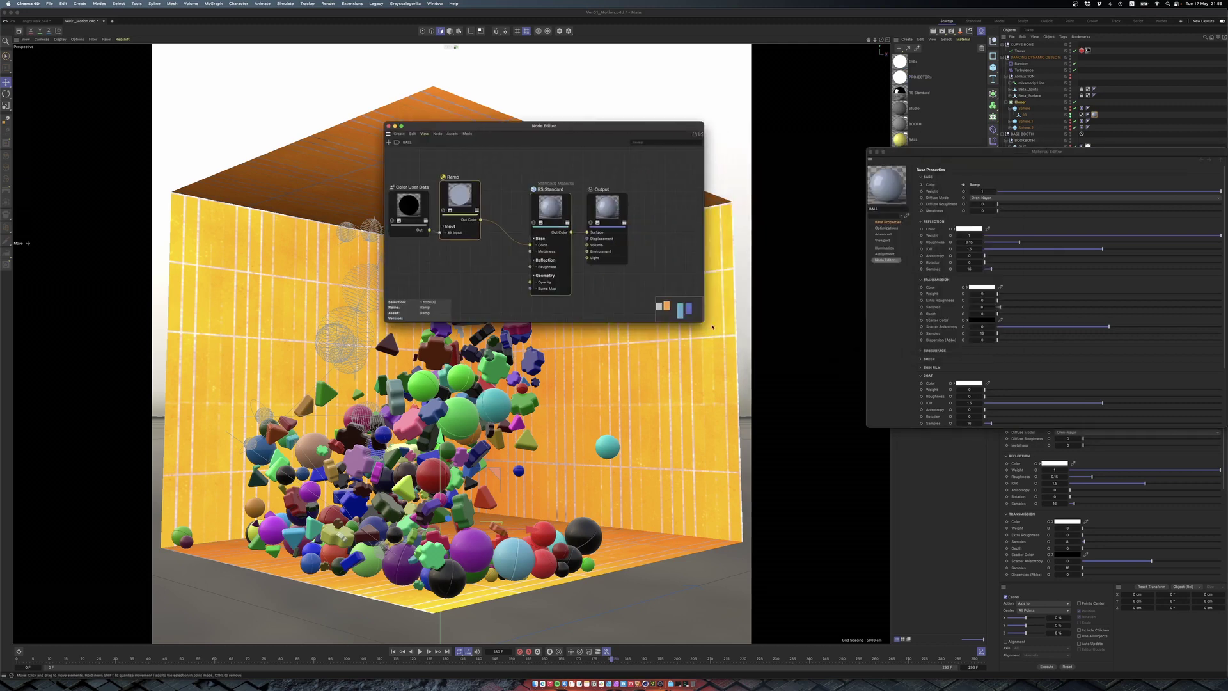
pyautogui.moveTo(702, 321)
pyautogui.mouseDown()
pyautogui.moveTo(756, 393)
pyautogui.moveTo(784, 389)
pyautogui.mouseUp()
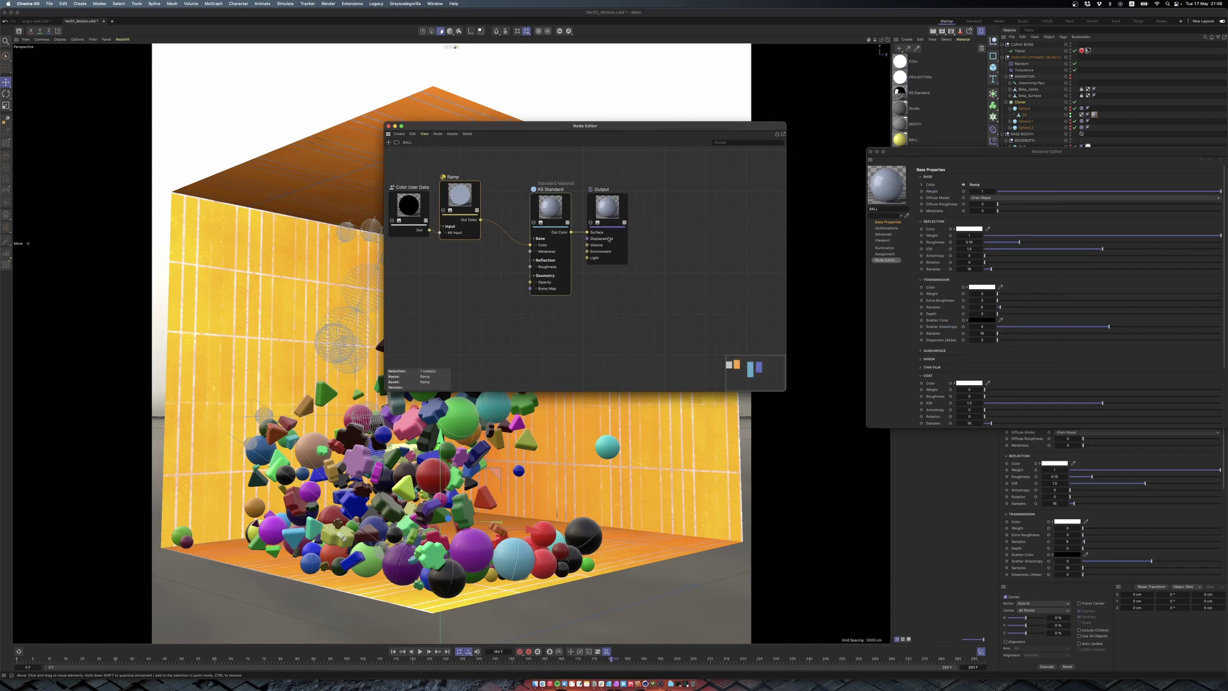
pyautogui.click(417, 211)
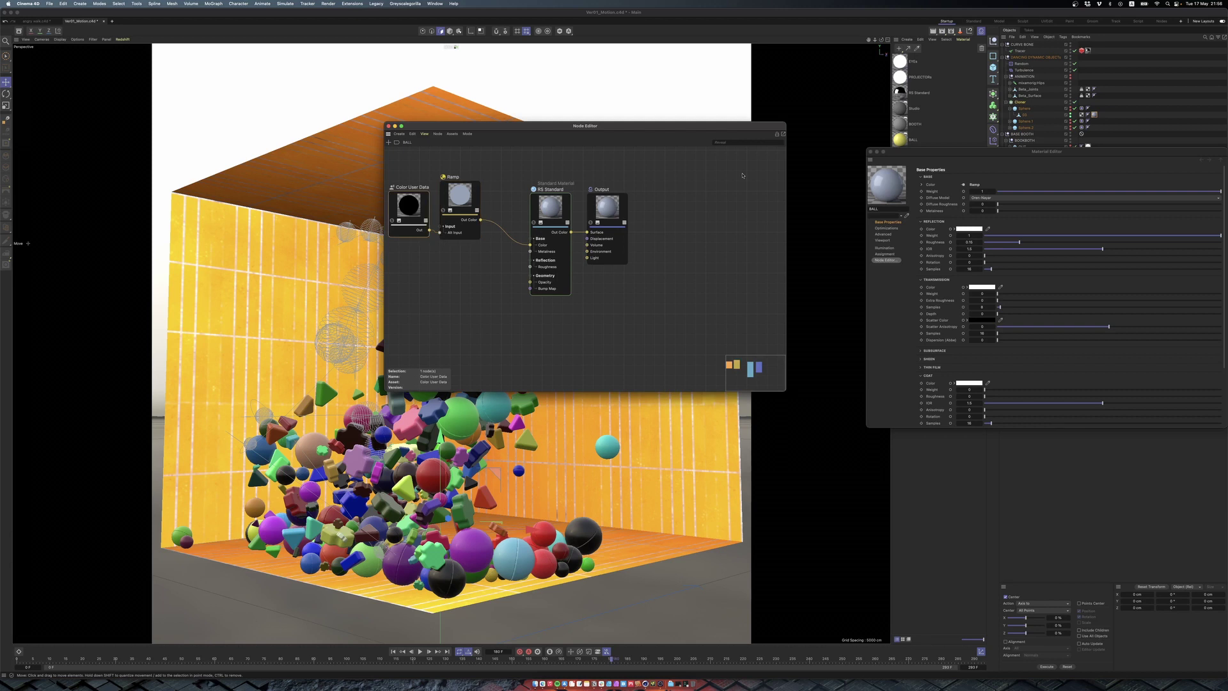
pyautogui.click(870, 153)
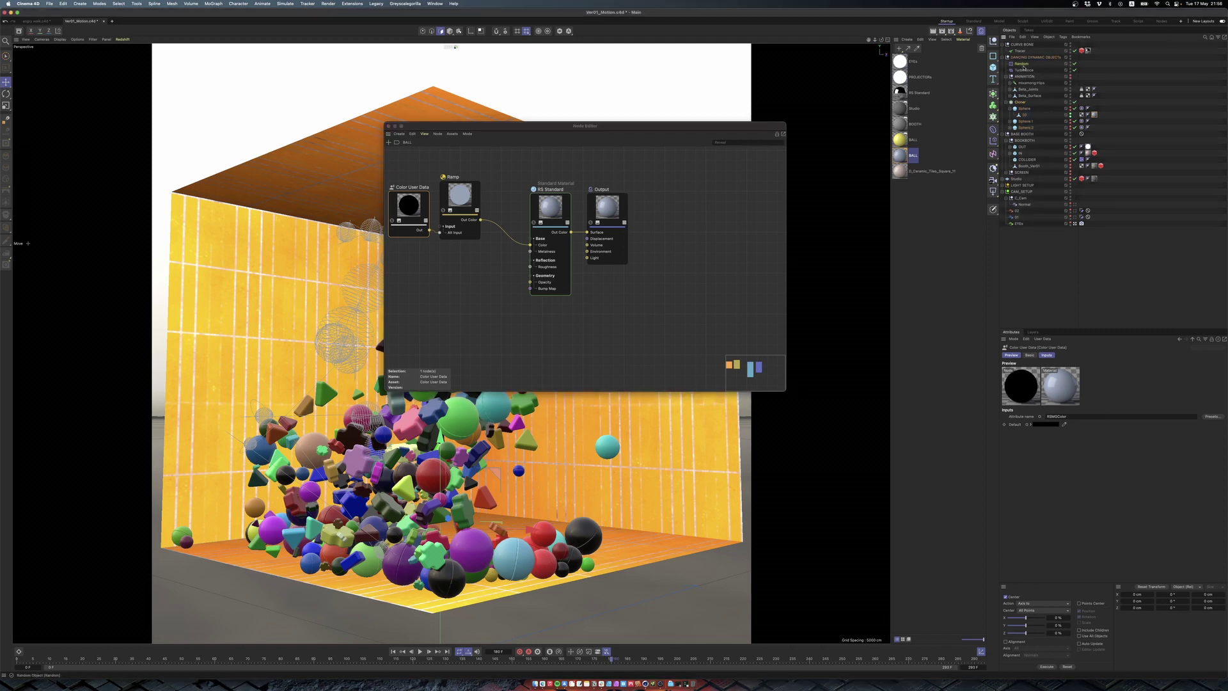
# Check the Random effector's Parameter tab, reposition the Ramp node, and open Sphere.1's yellow BALL material.
pyautogui.click(1022, 64)
pyautogui.click(1077, 356)
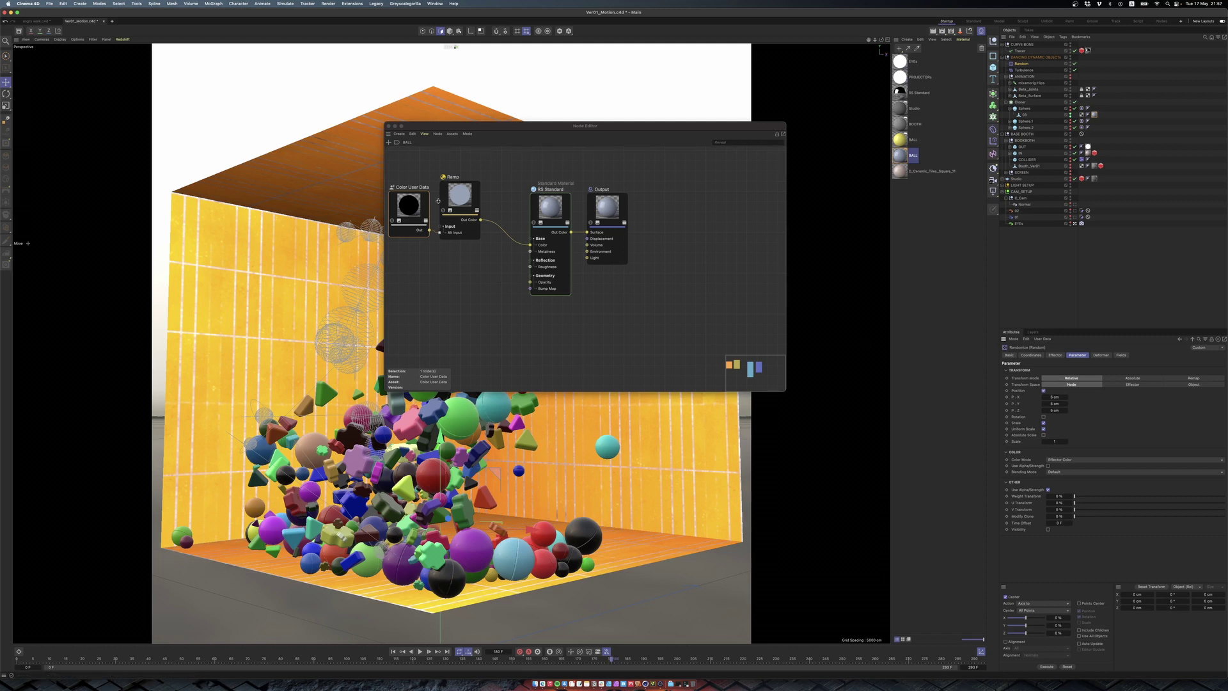
pyautogui.moveTo(456, 206); pyautogui.dragTo(478, 200)
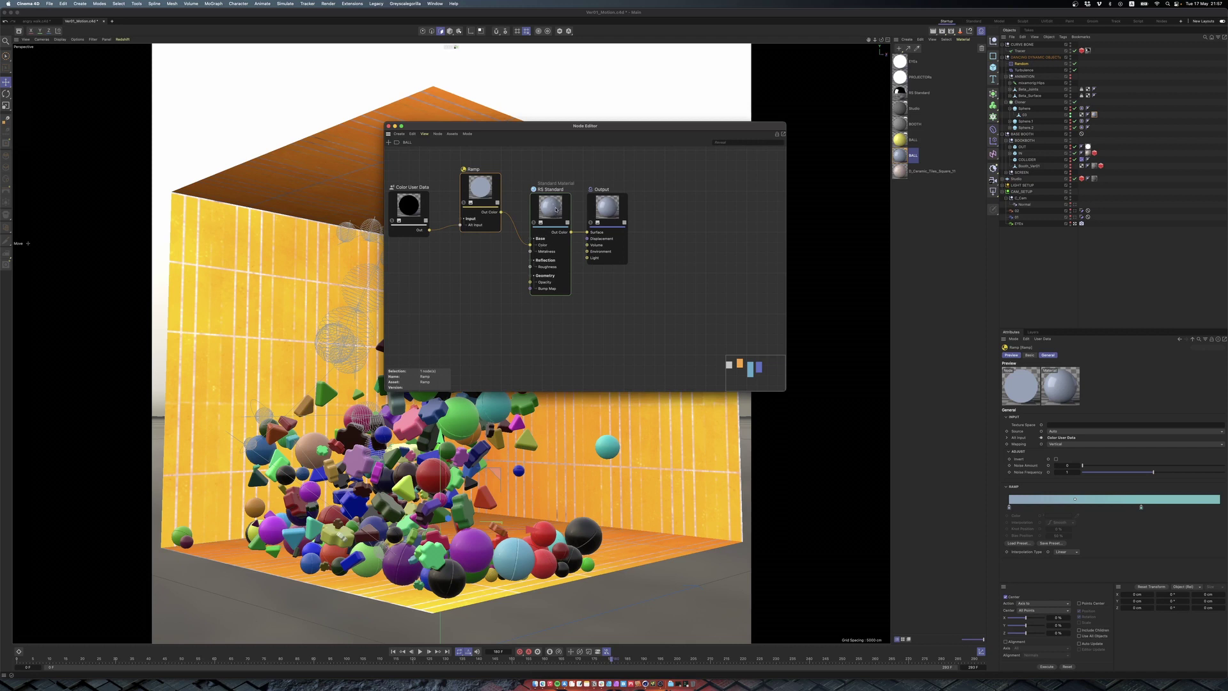
pyautogui.click(548, 211)
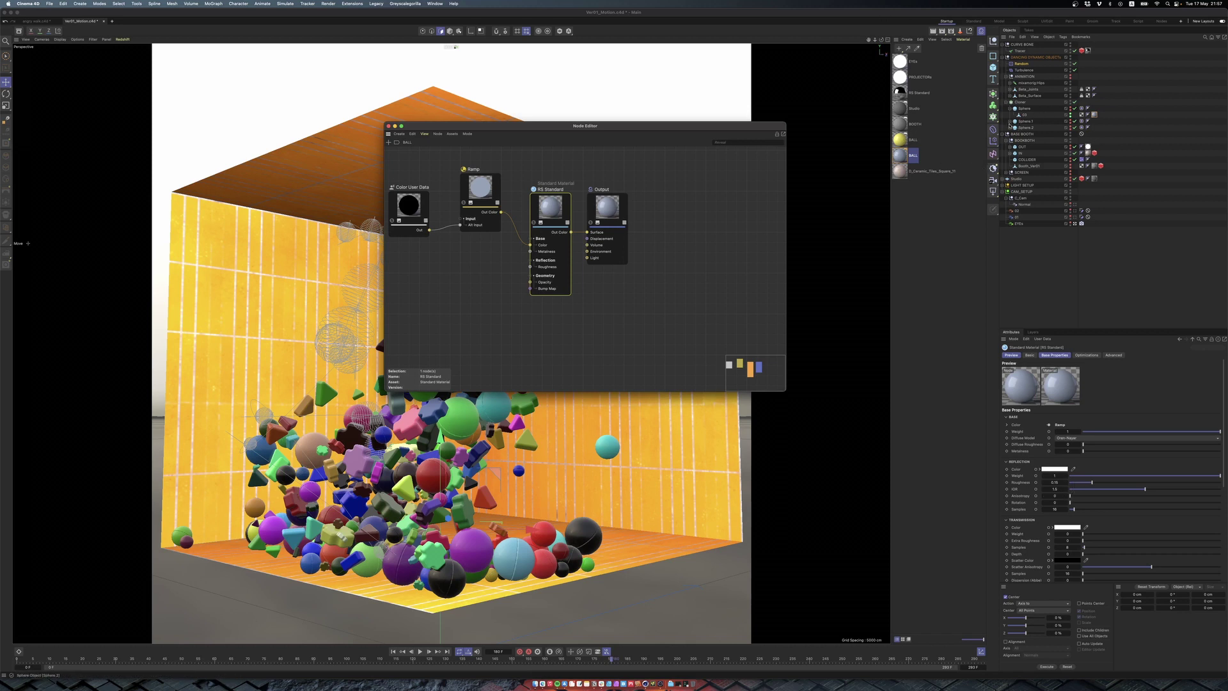
pyautogui.click(1009, 122)
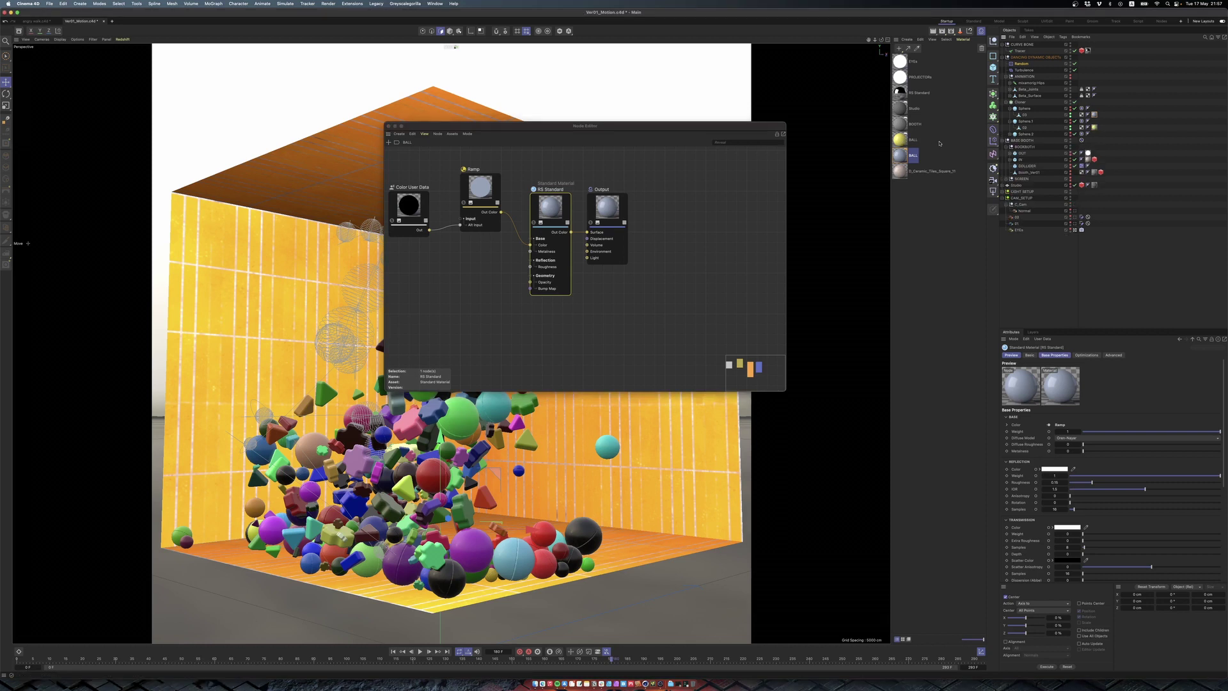
pyautogui.click(900, 139)
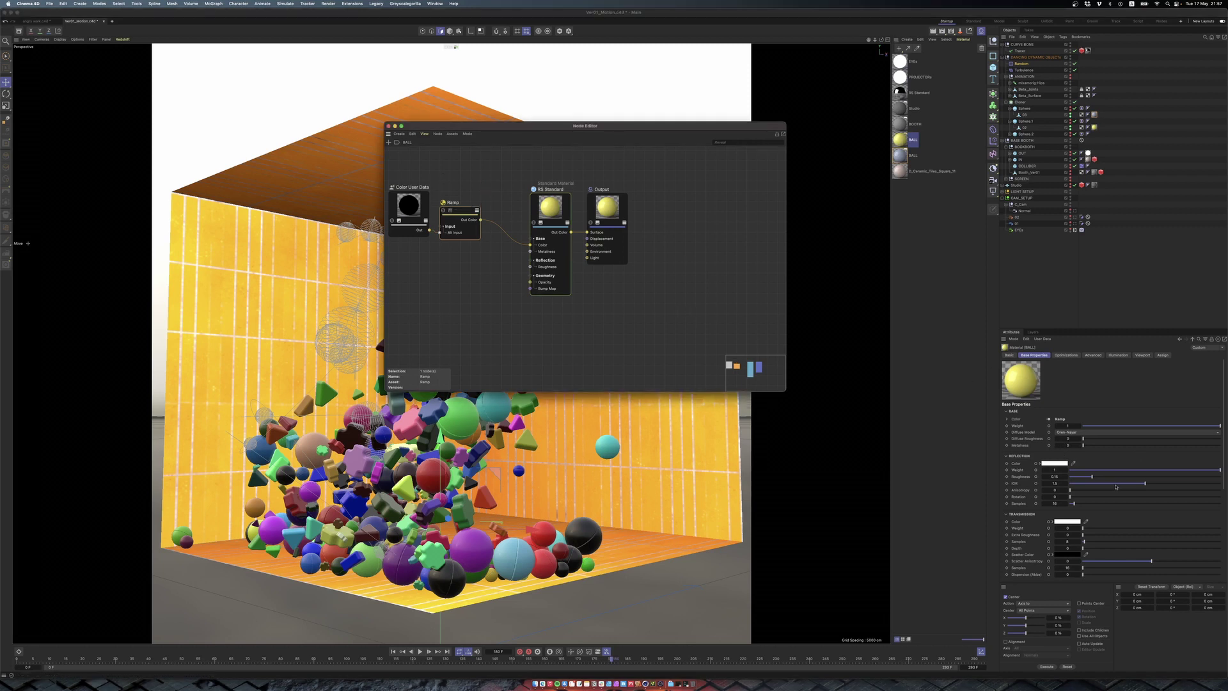
# Inspect the Ramp gradient, close the node graph, and select the D_Ceramic_Tiles material.
pyautogui.click(454, 211)
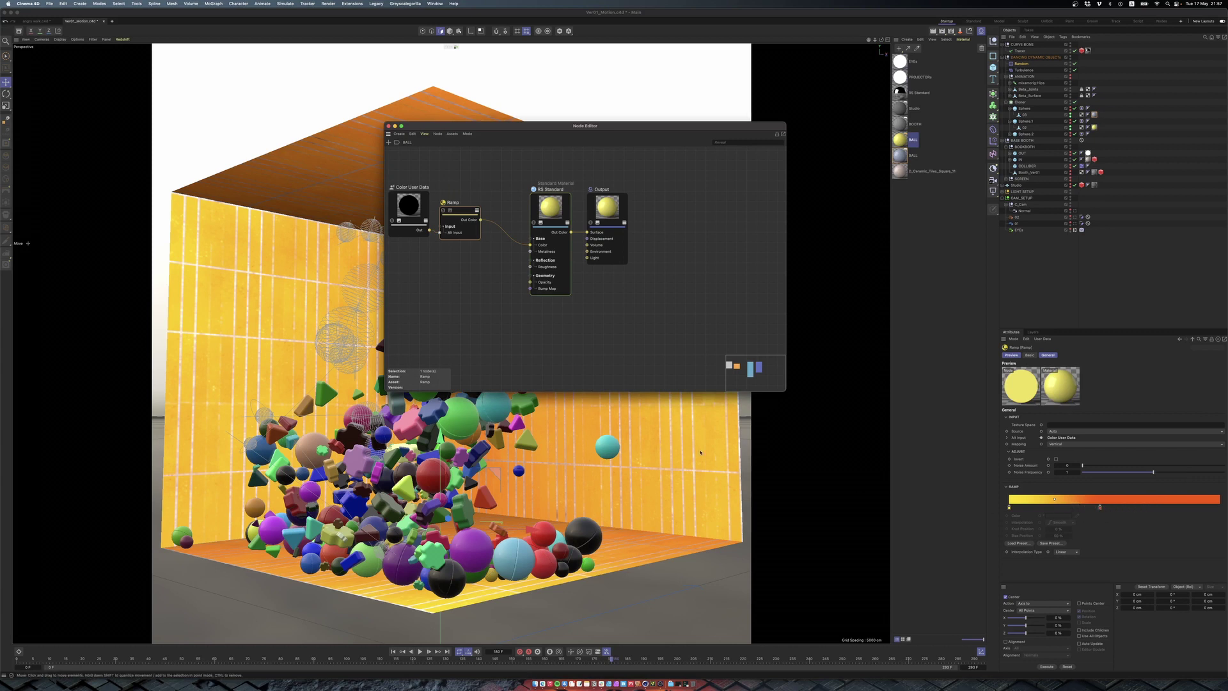
pyautogui.click(387, 127)
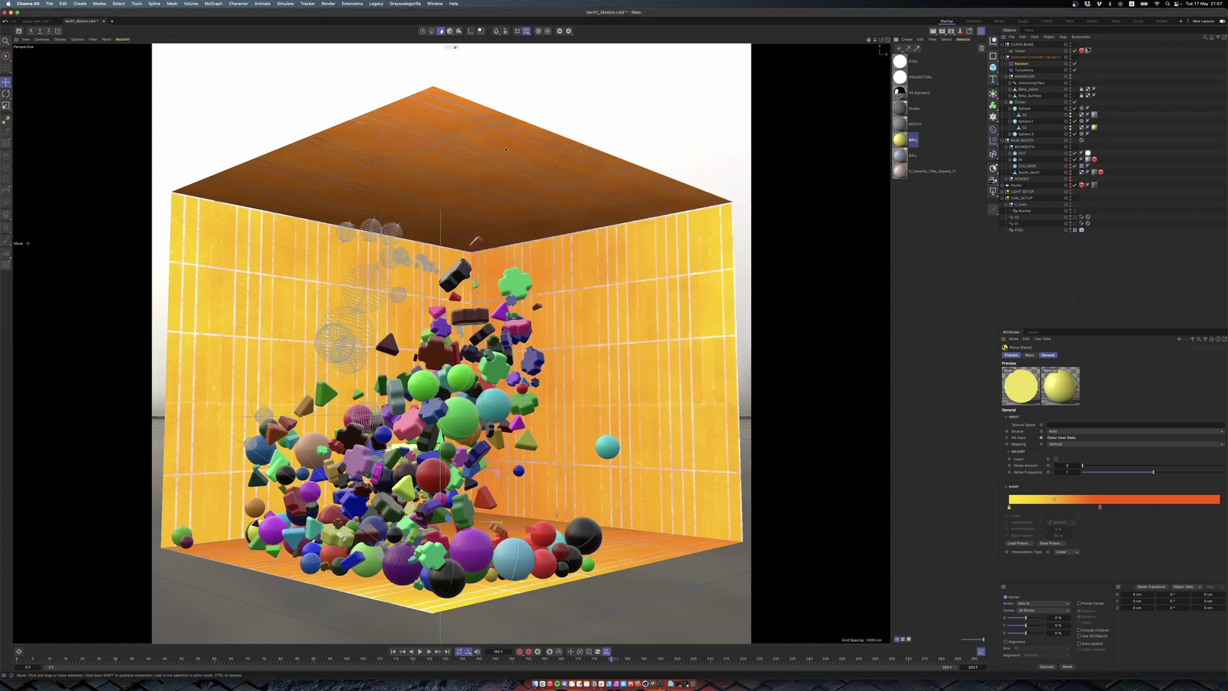
pyautogui.click(1044, 274)
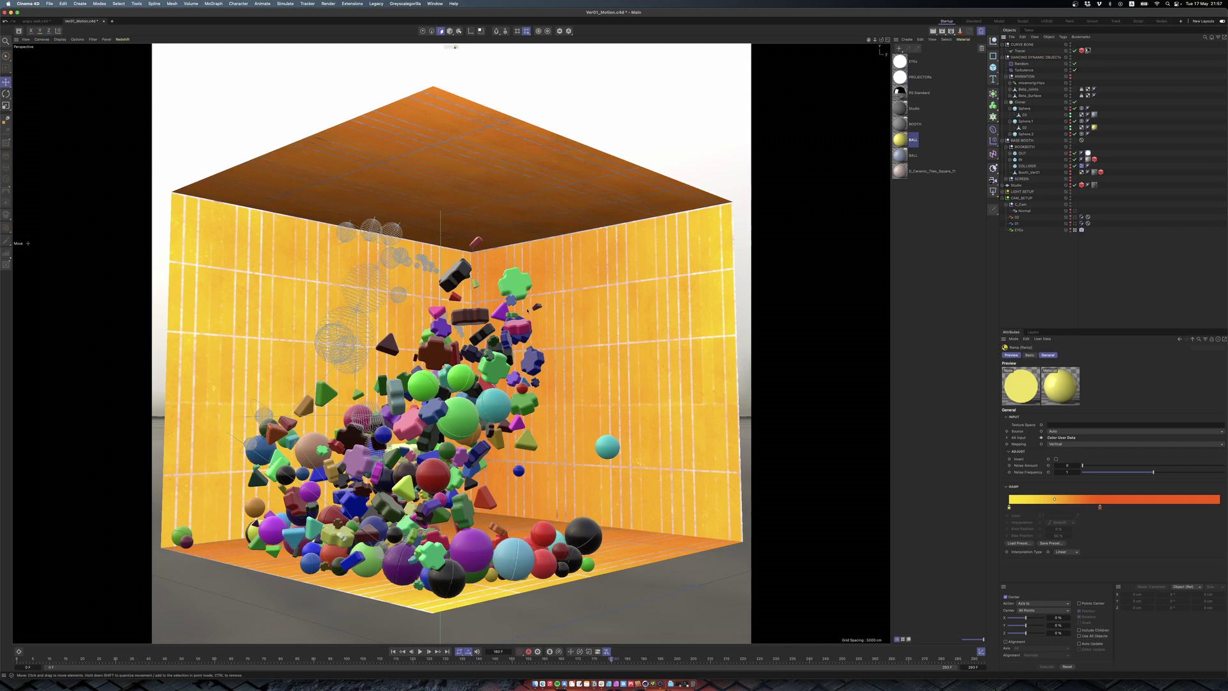
pyautogui.click(902, 171)
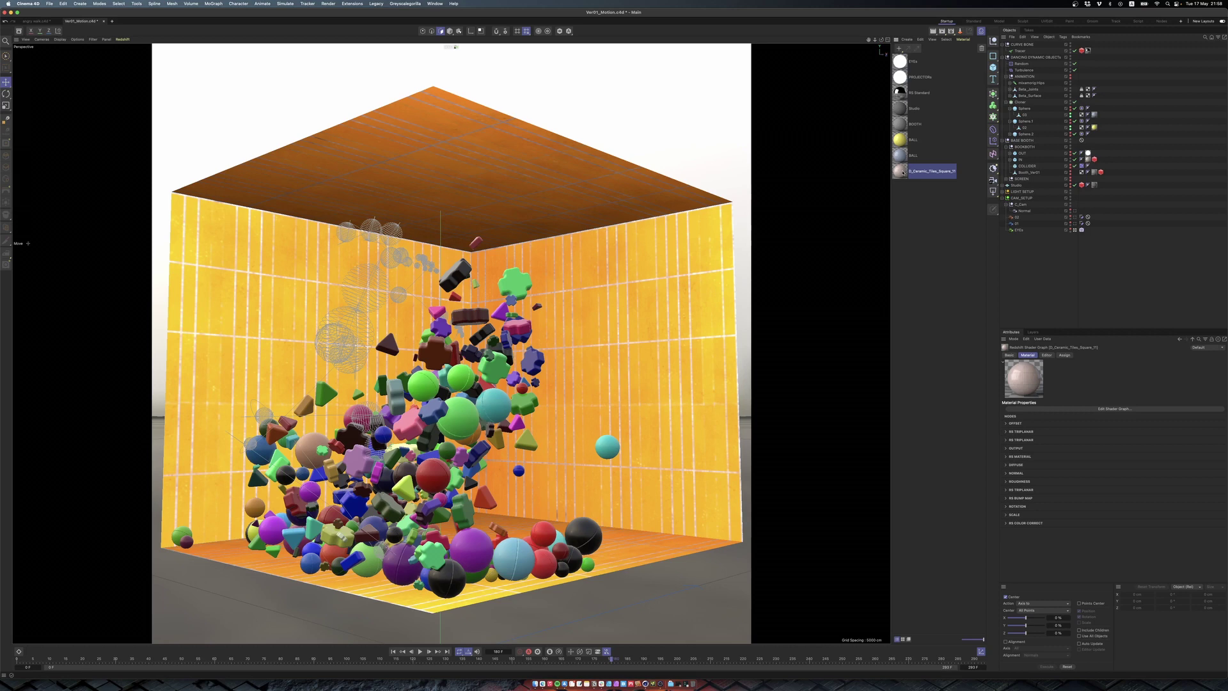
# Open the D_Ceramic_Tiles shader graph and move and enlarge its window over the viewport.
pyautogui.doubleClick(903, 171)
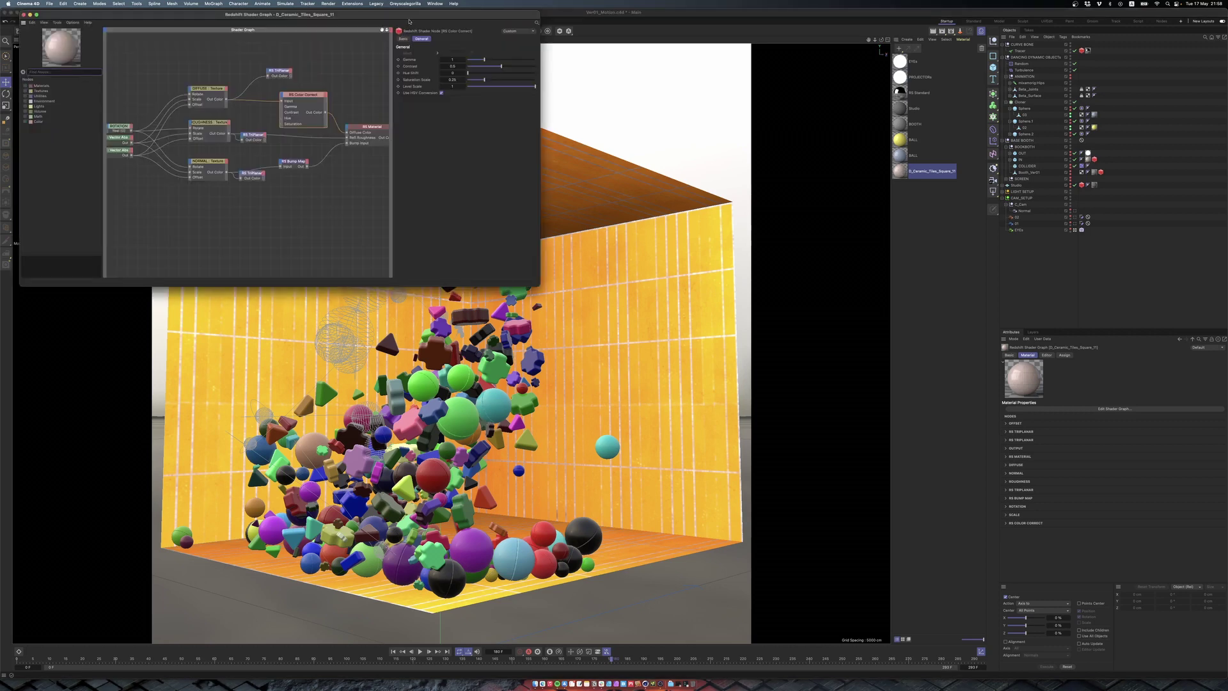
pyautogui.moveTo(409, 21); pyautogui.dragTo(764, 135)
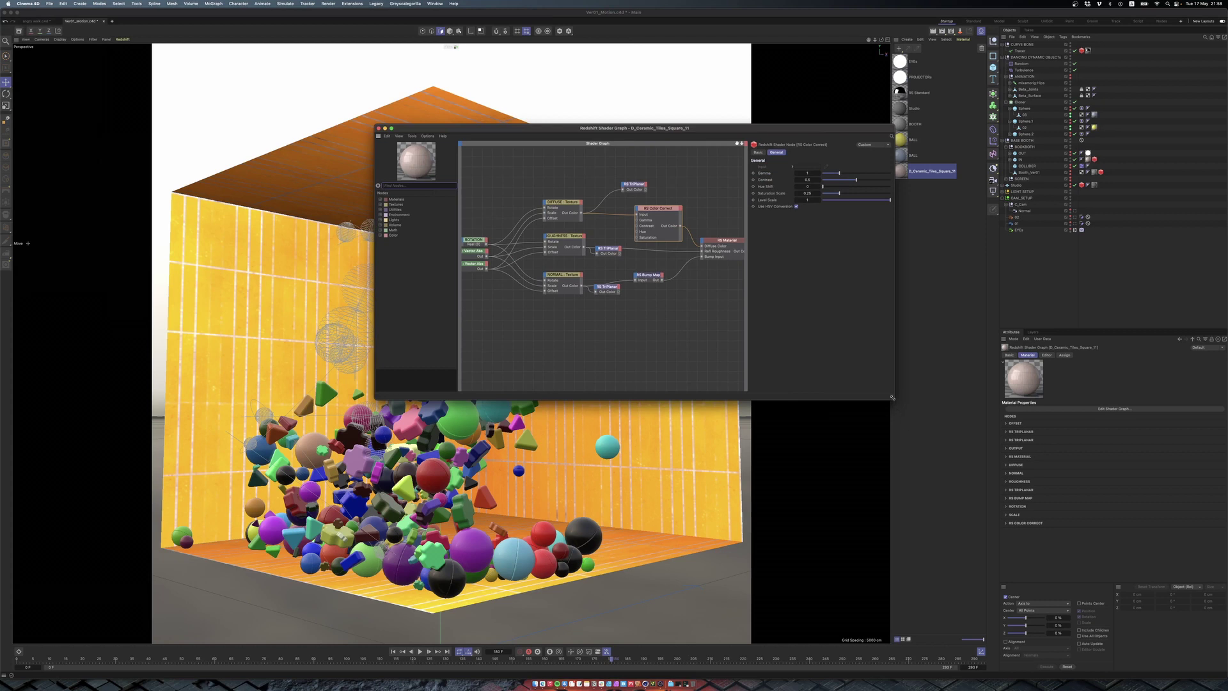
pyautogui.moveTo(895, 401); pyautogui.dragTo(1103, 533)
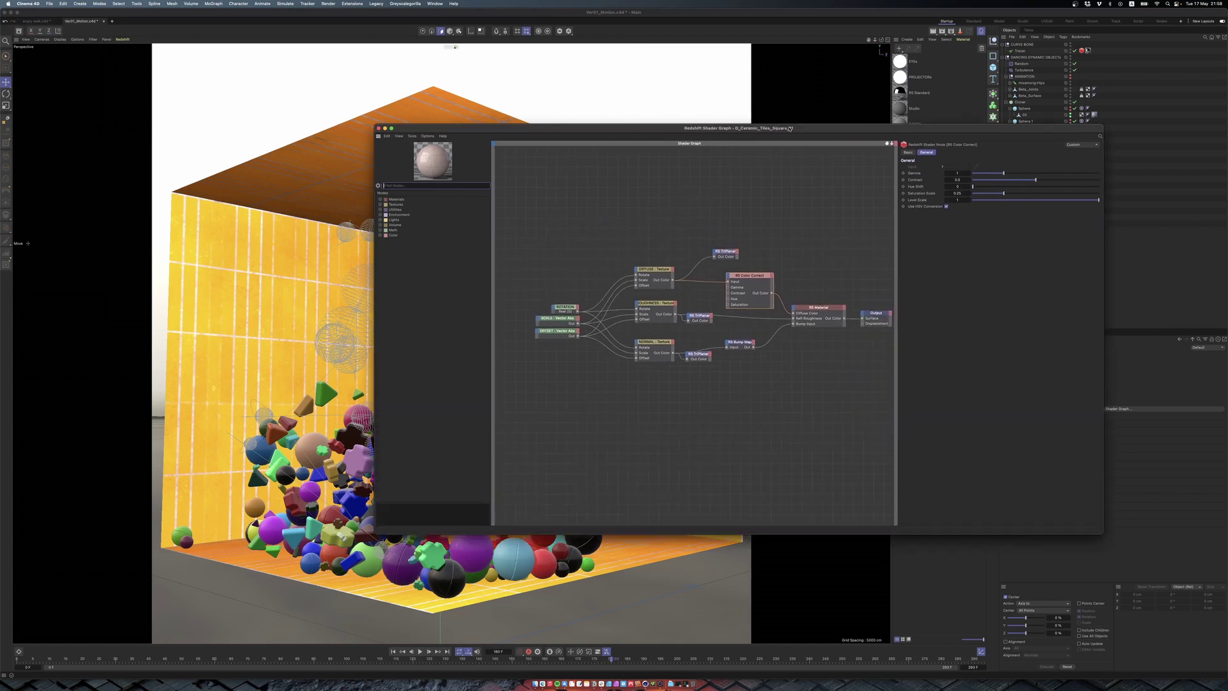
pyautogui.moveTo(789, 128); pyautogui.dragTo(674, 217)
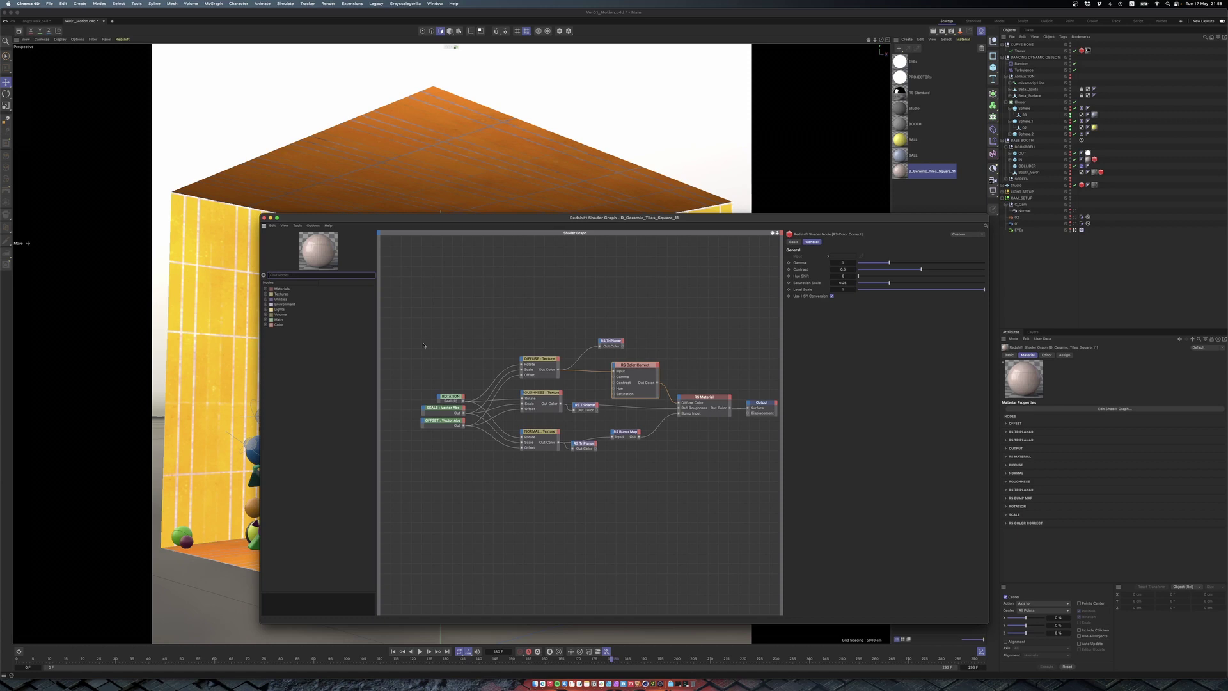
# Select the DIFFUSE Texture node, close the graph, and select the grey BALL material.
pyautogui.moveTo(473, 383); pyautogui.dragTo(554, 325)
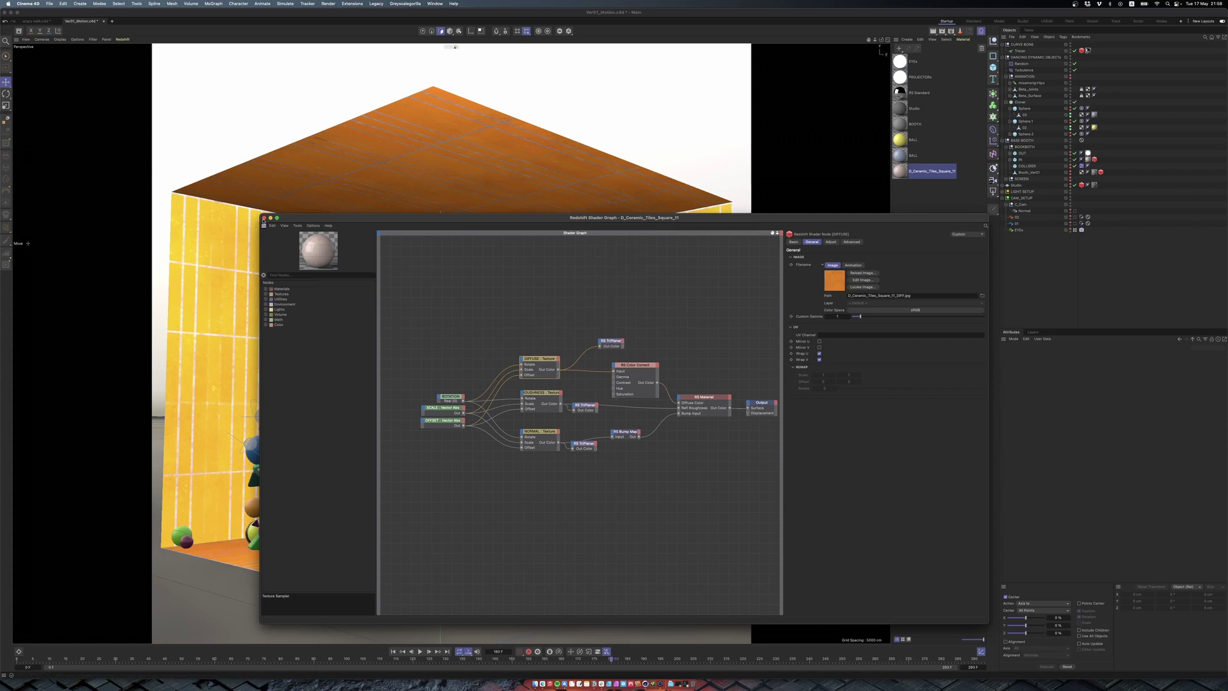
pyautogui.click(263, 218)
pyautogui.click(910, 156)
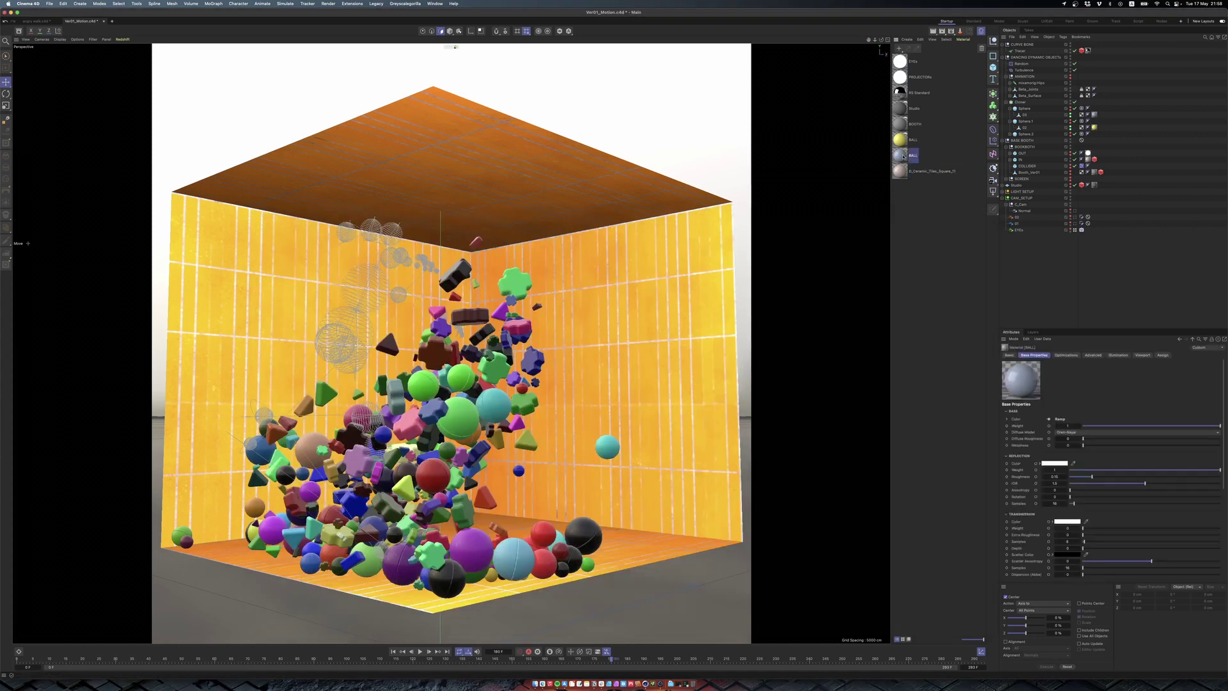
# Inspect the BALL material and its node graph, select RS Standard, and open Render Settings.
pyautogui.doubleClick(903, 156)
pyautogui.click(895, 259)
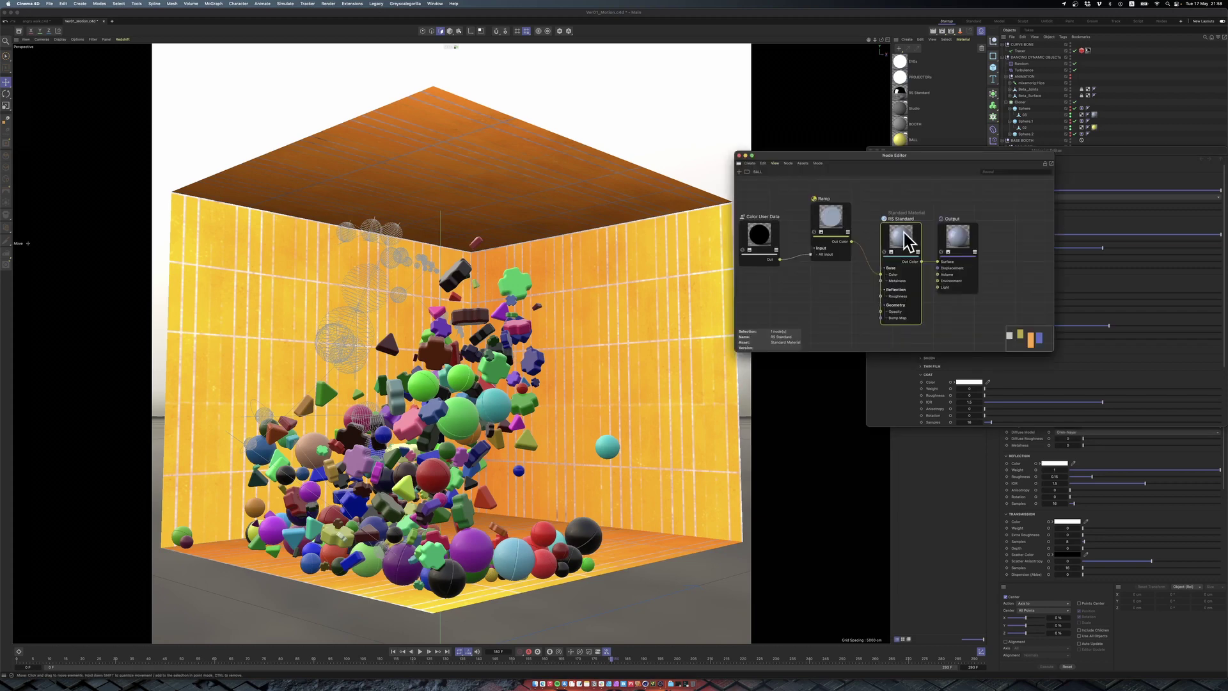
pyautogui.click(739, 155)
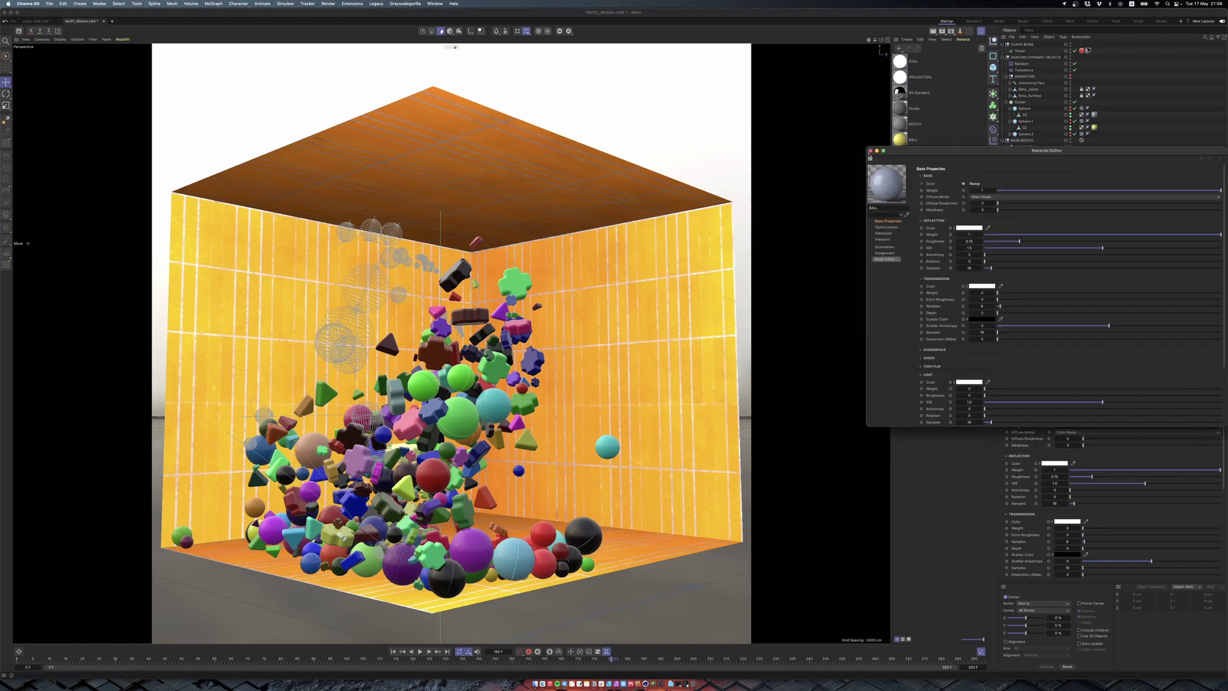
pyautogui.click(870, 151)
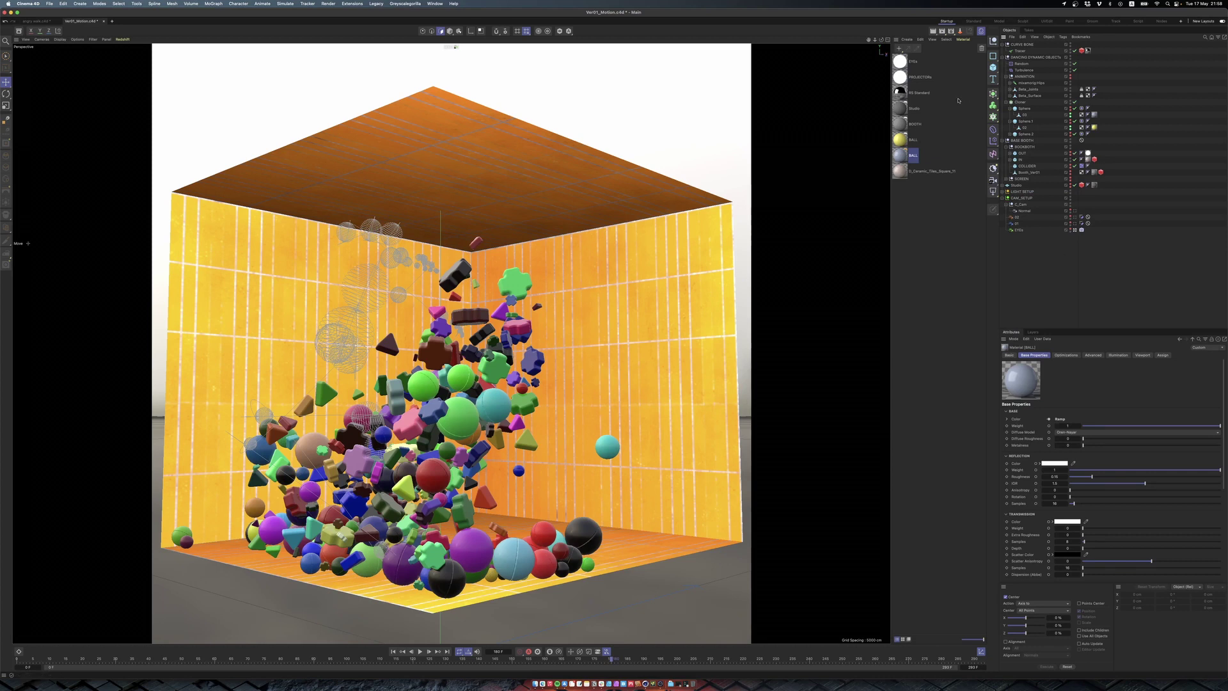
pyautogui.click(902, 91)
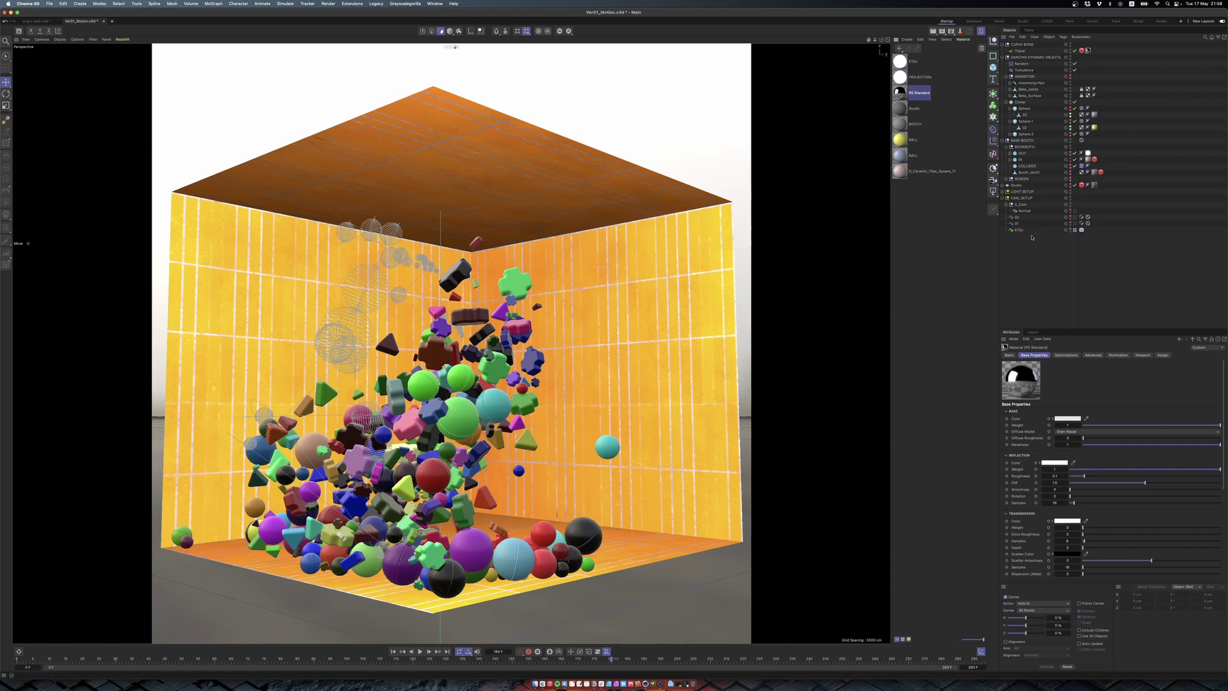
pyautogui.press('super+b')
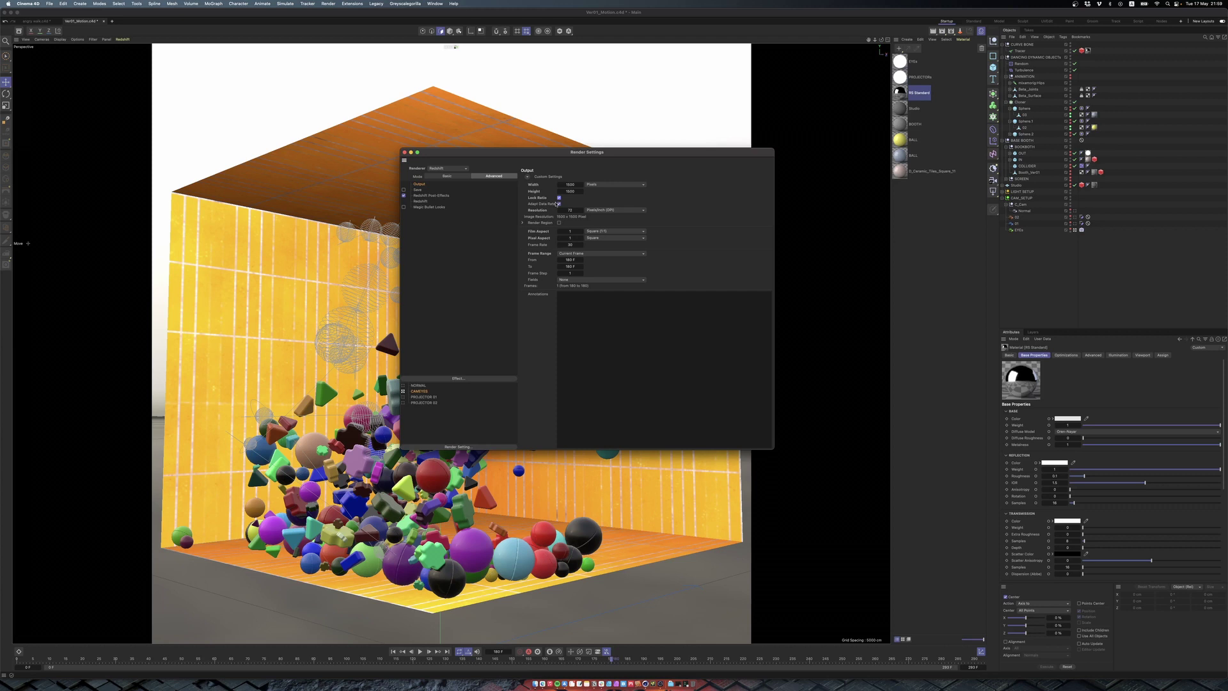
# Enter a 1200 × 1600 pixel output size in Render Settings.
pyautogui.doubleClick(569, 185)
pyautogui.write('1200')
pyautogui.press('Tab')
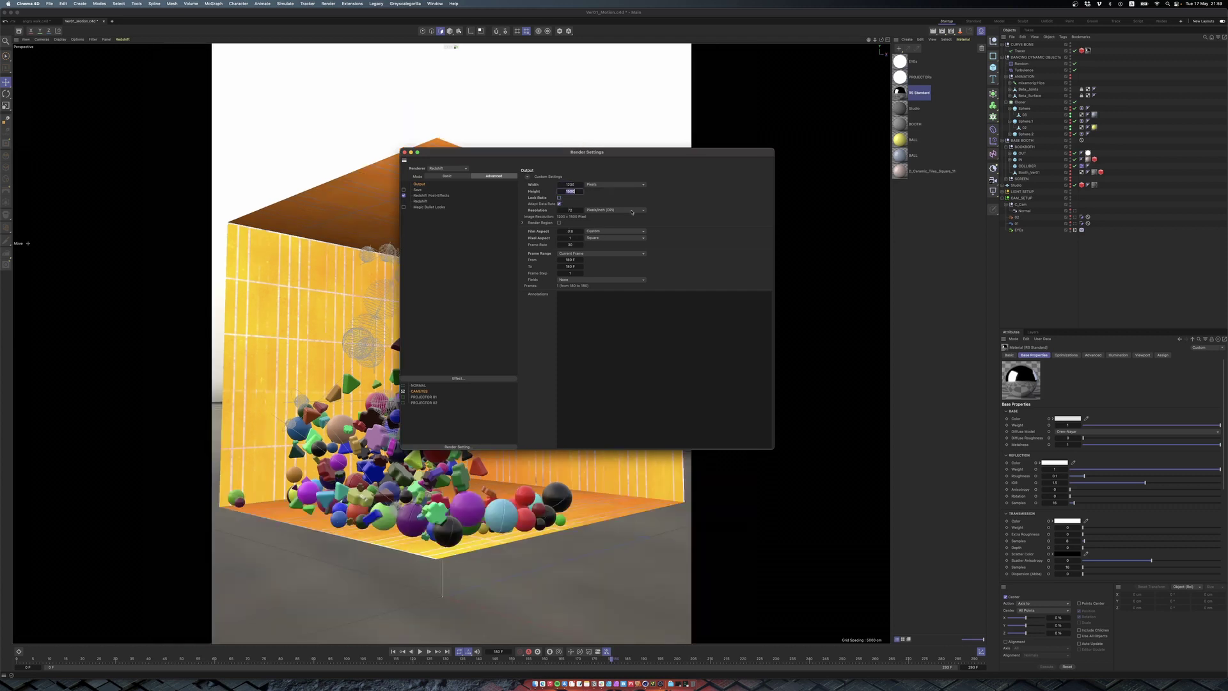
pyautogui.write('160')
pyautogui.press('Return')
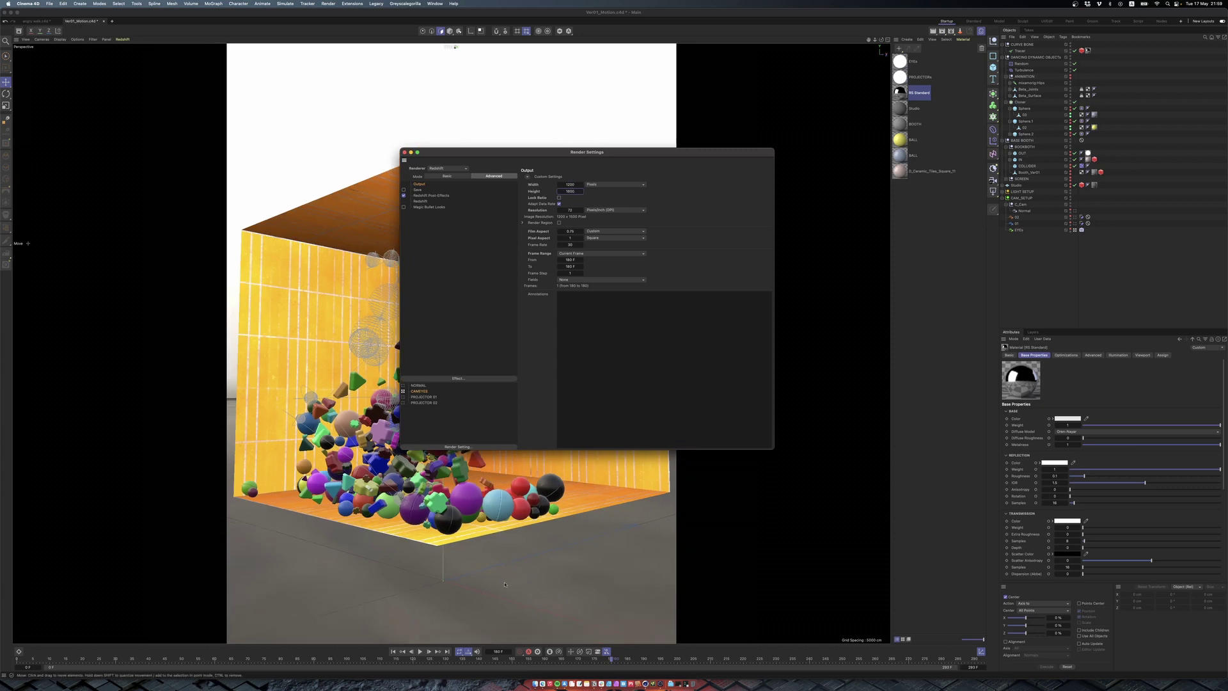
# Change the output to 1500 × 1500 pixels, lock the ratio, and close Render Settings.
pyautogui.click(577, 184)
pyautogui.write('1')
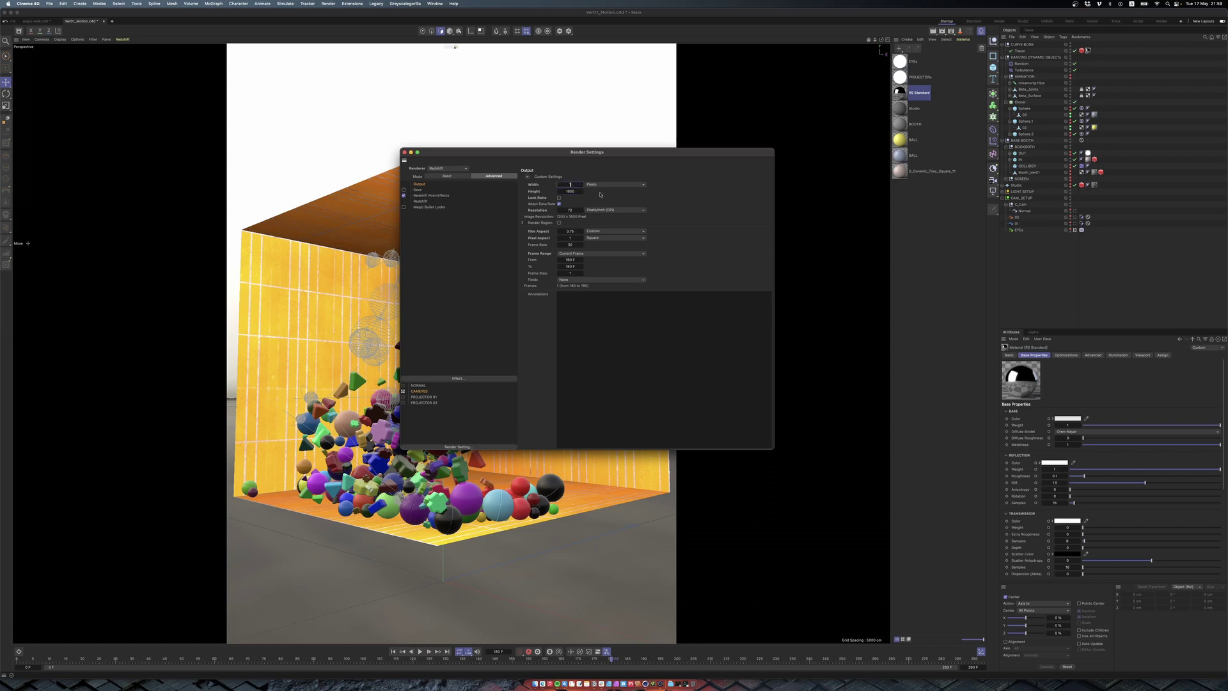
pyautogui.press('Tab')
pyautogui.write('1500')
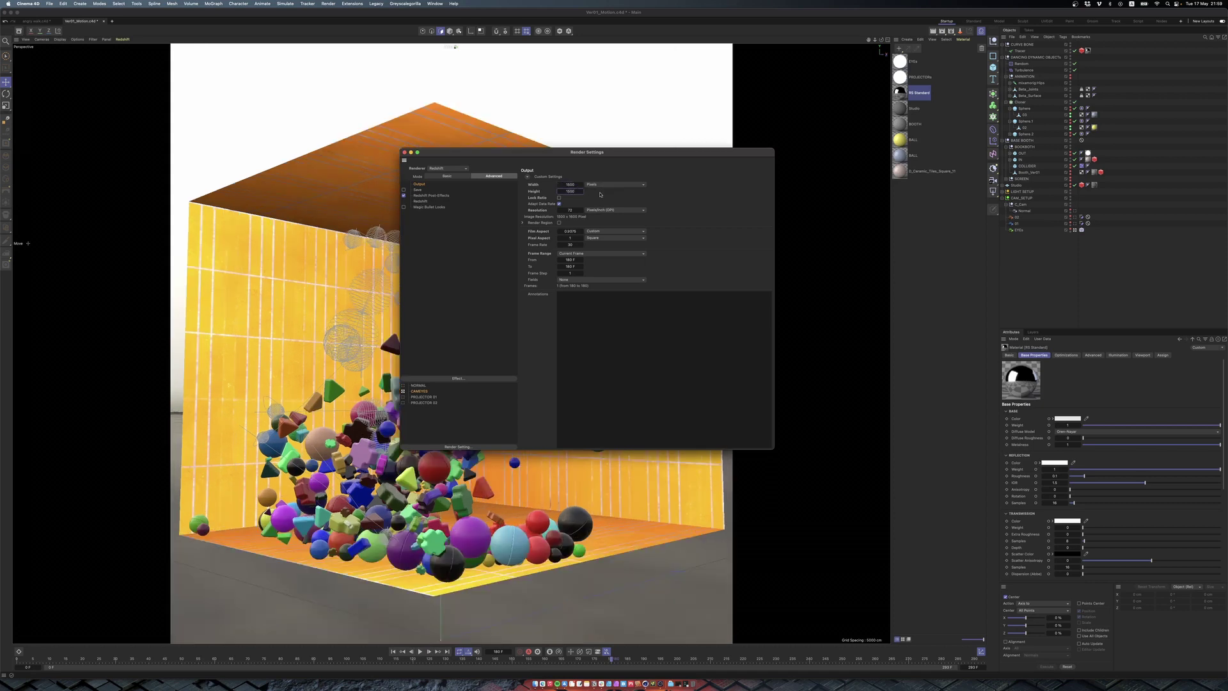
pyautogui.press('Return')
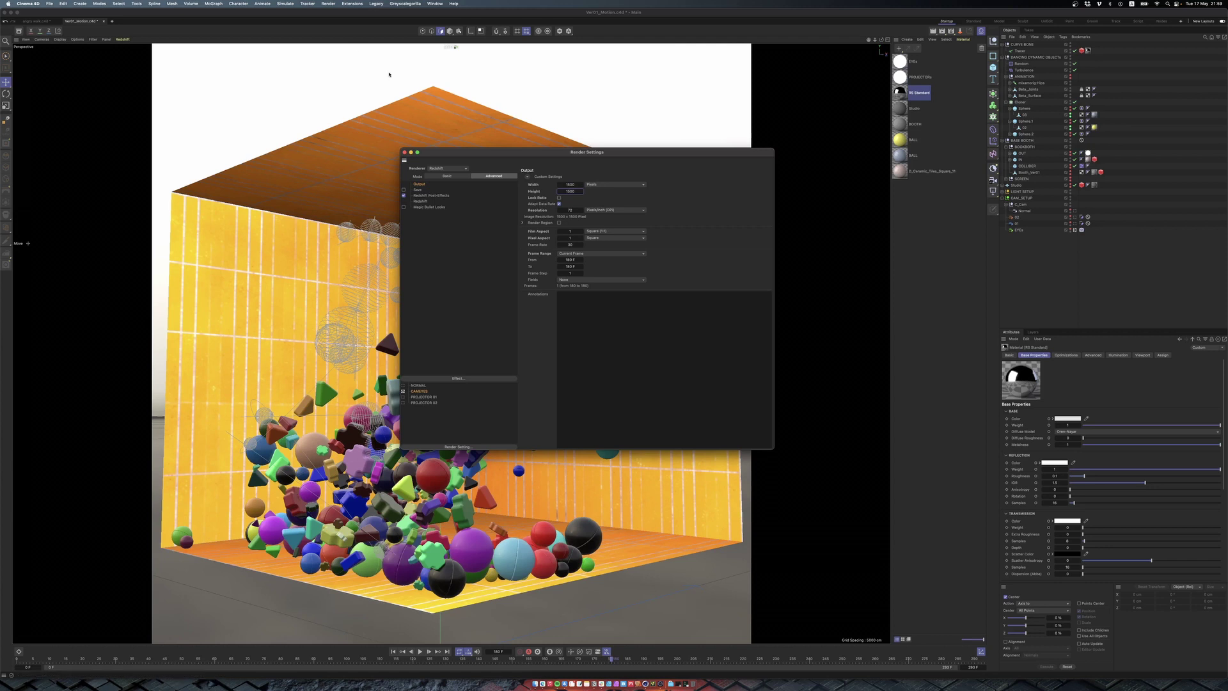
pyautogui.click(559, 198)
pyautogui.click(404, 152)
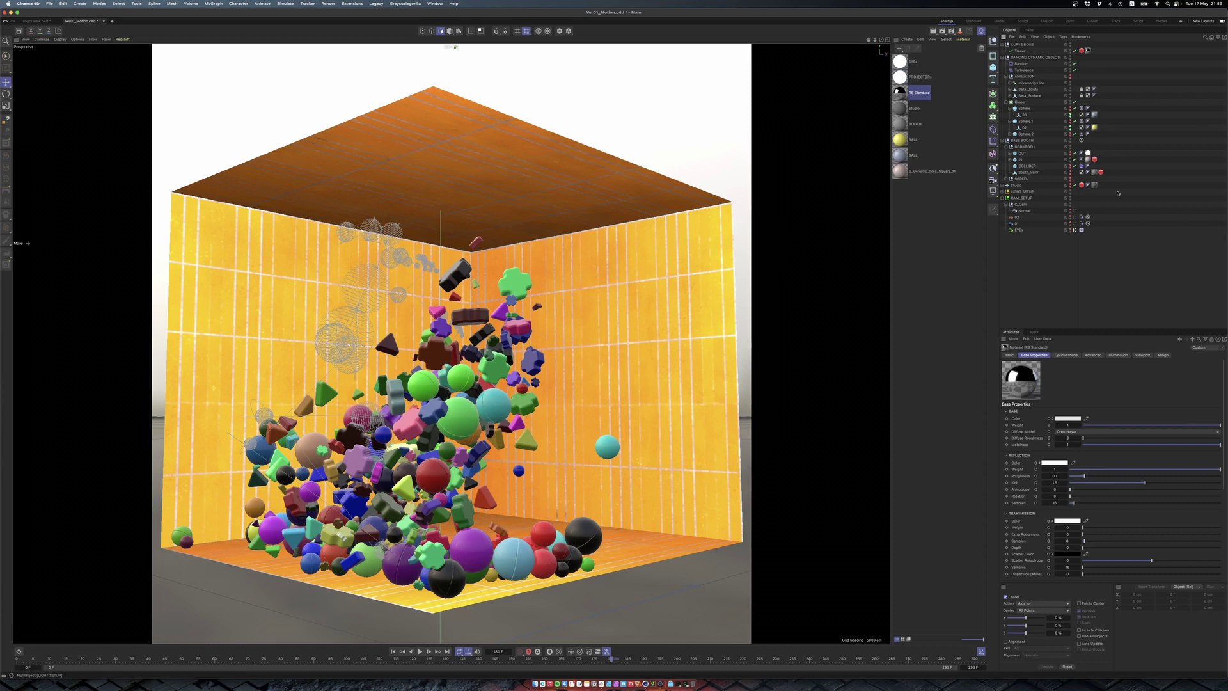
# Show the OUT cube, set the EYEs camera-mapping tag's film aspect to Square (1:1), then hide OUT.
pyautogui.click(1022, 154)
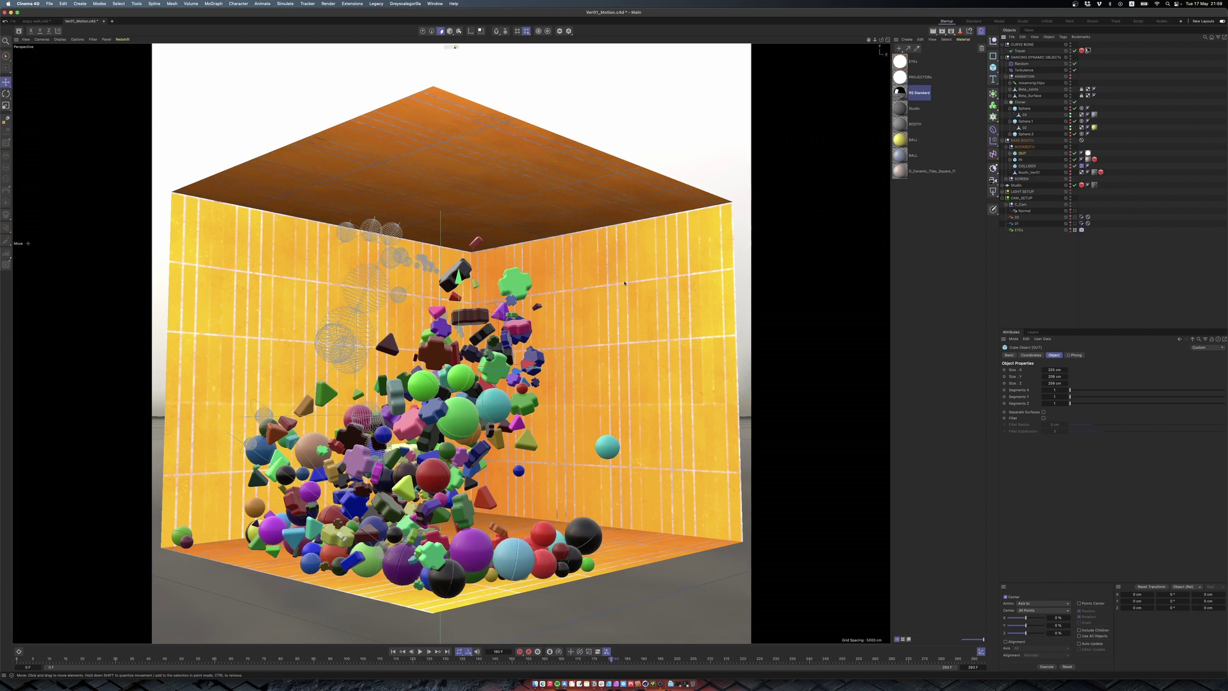
pyautogui.click(1072, 156)
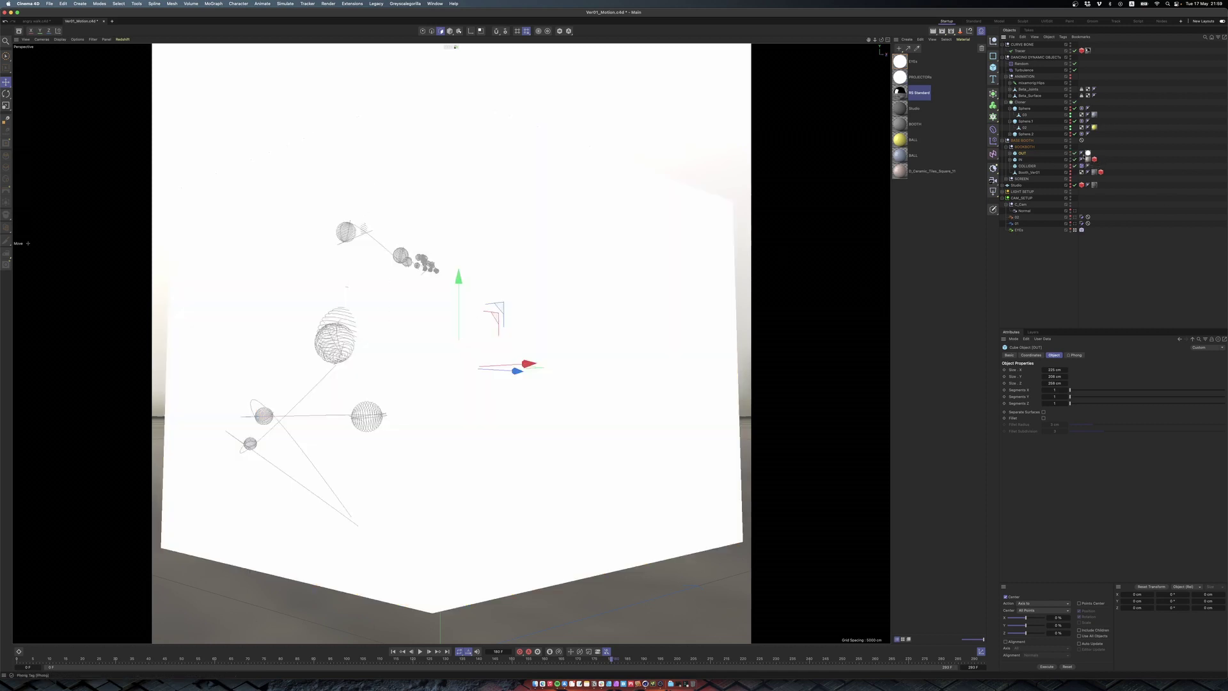
pyautogui.click(1087, 153)
pyautogui.click(1059, 419)
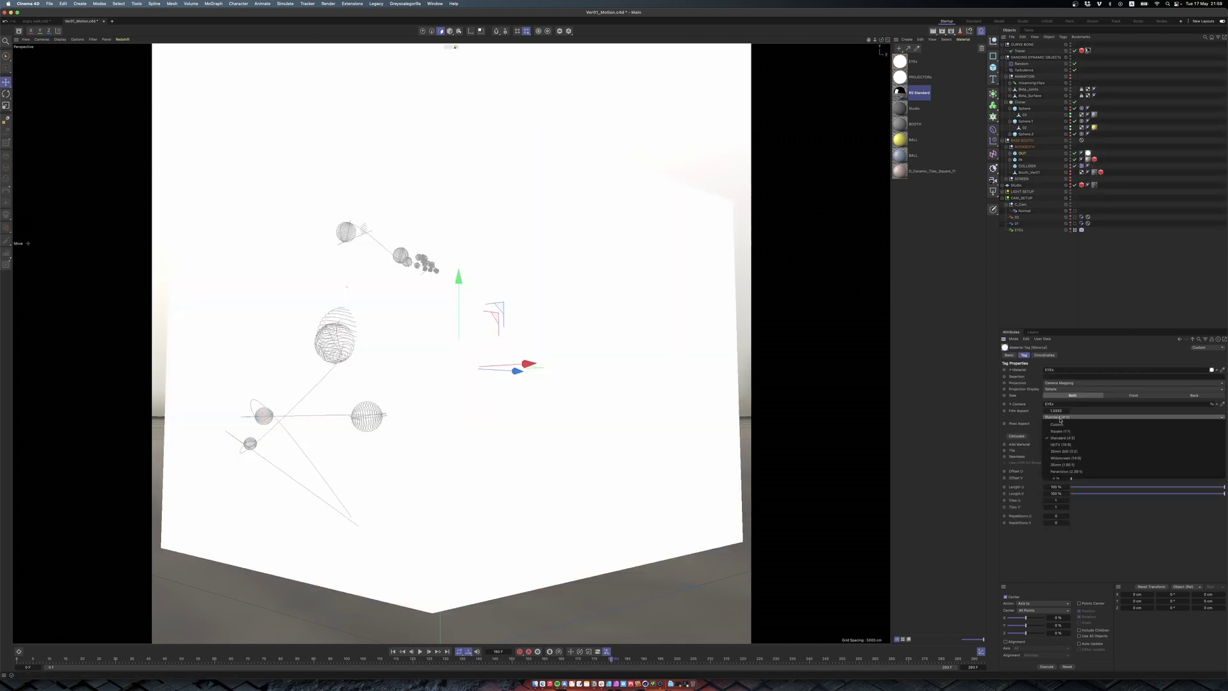
pyautogui.click(1053, 420)
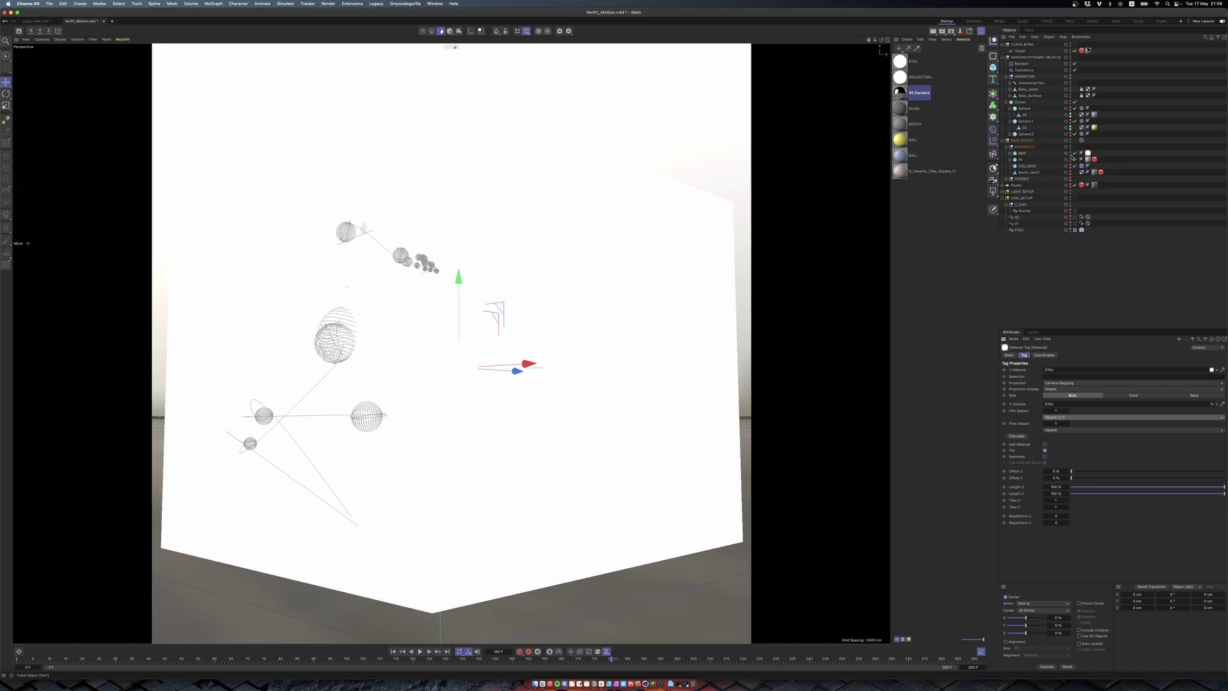
pyautogui.click(1070, 154)
pyautogui.click(1045, 267)
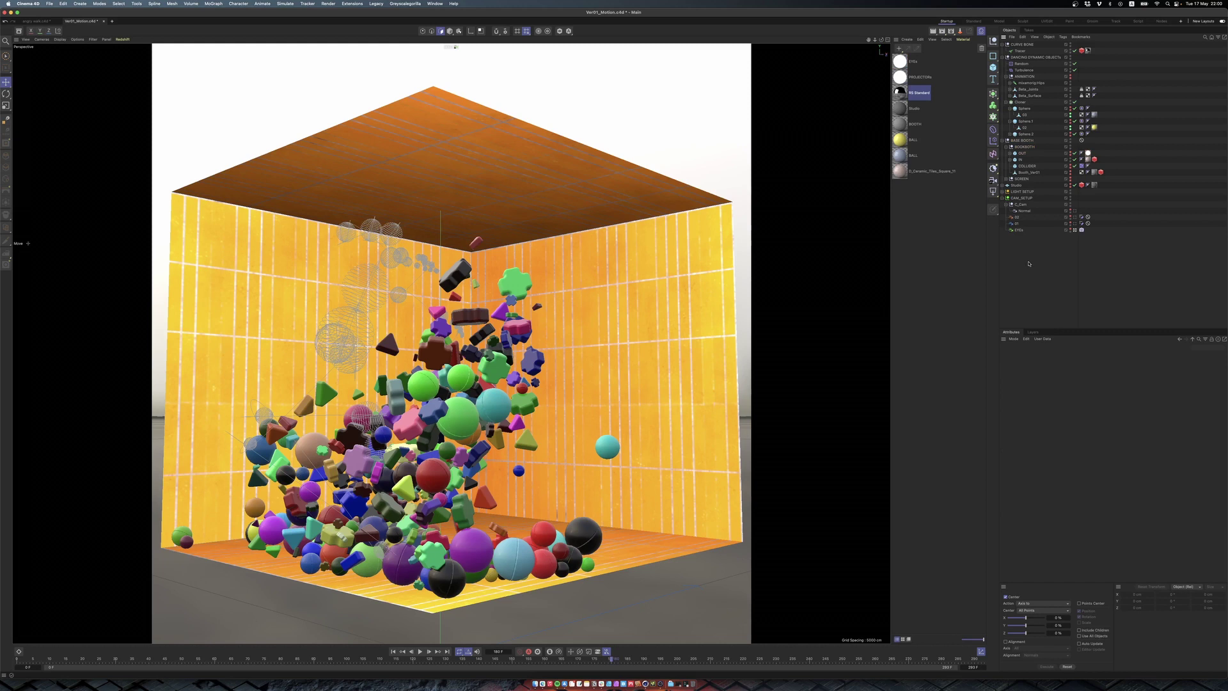
# Save the project and launch the Redshift RenderView through Commander.
pyautogui.press('super+s')
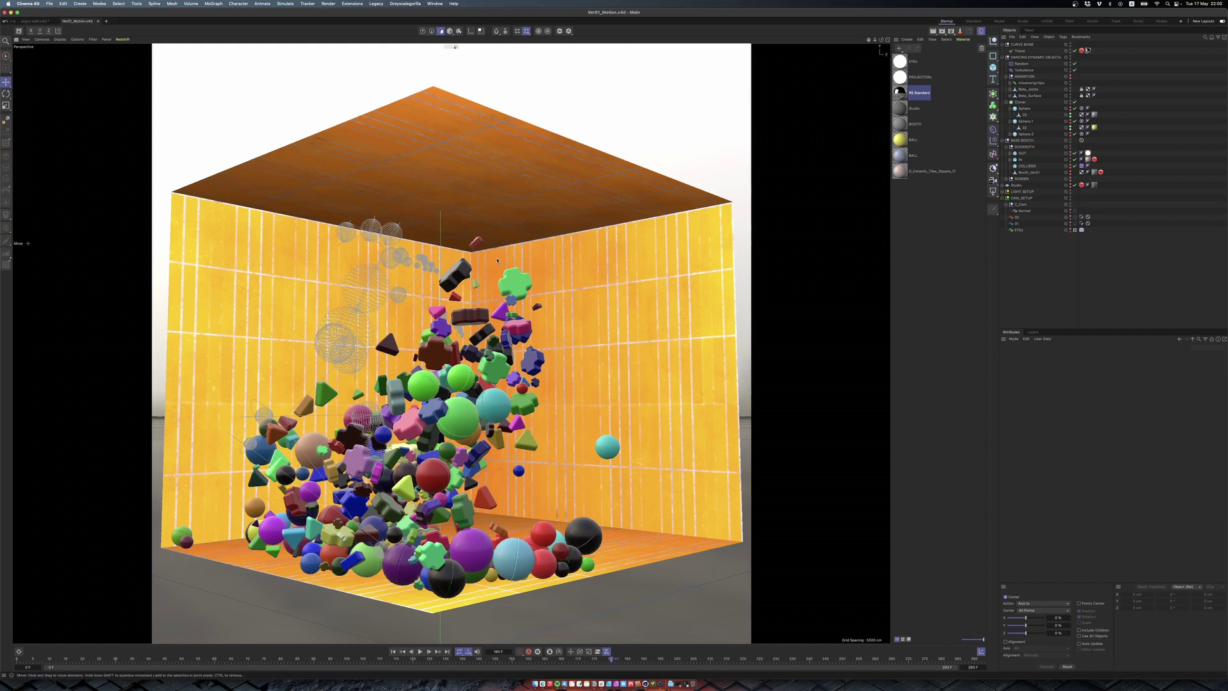
pyautogui.hotkey('shift', 'c')
pyautogui.write('redsh')
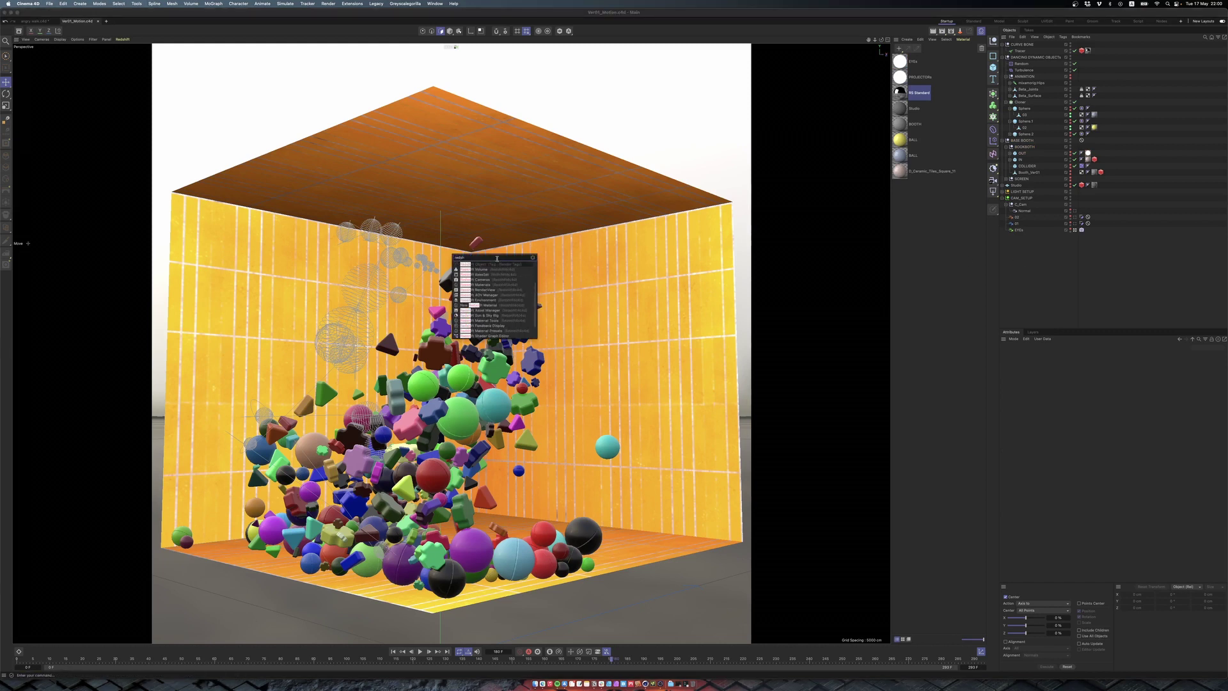
pyautogui.write('ift re')
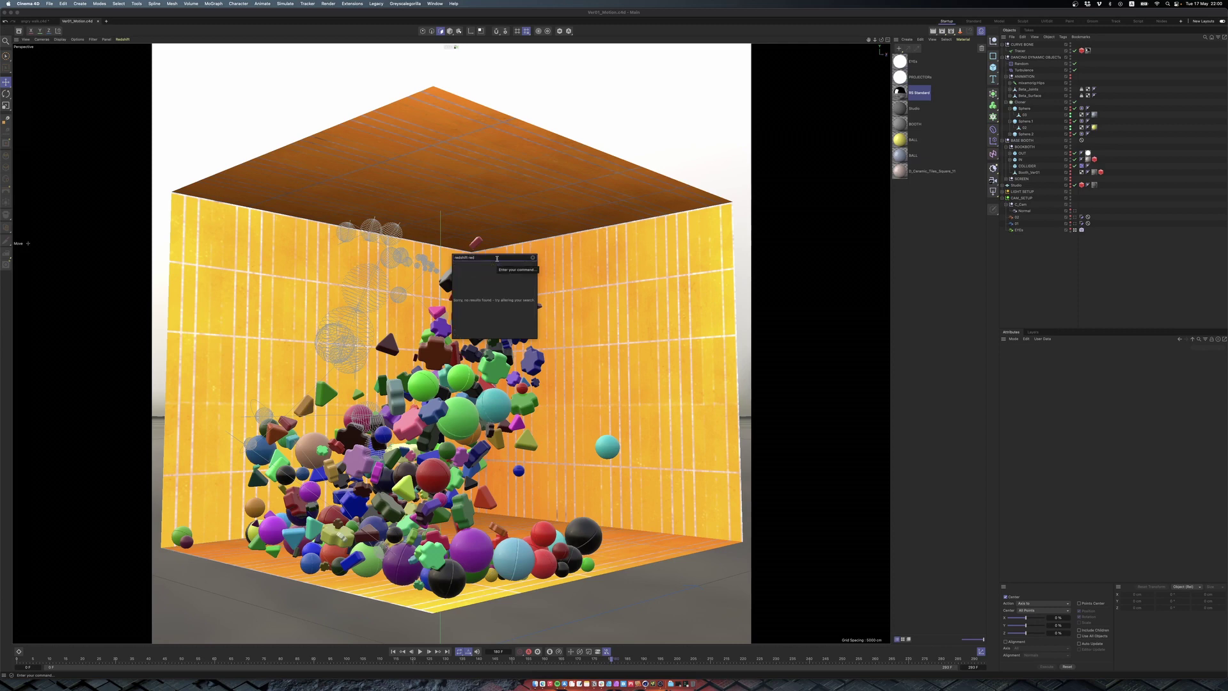
pyautogui.press('Return')
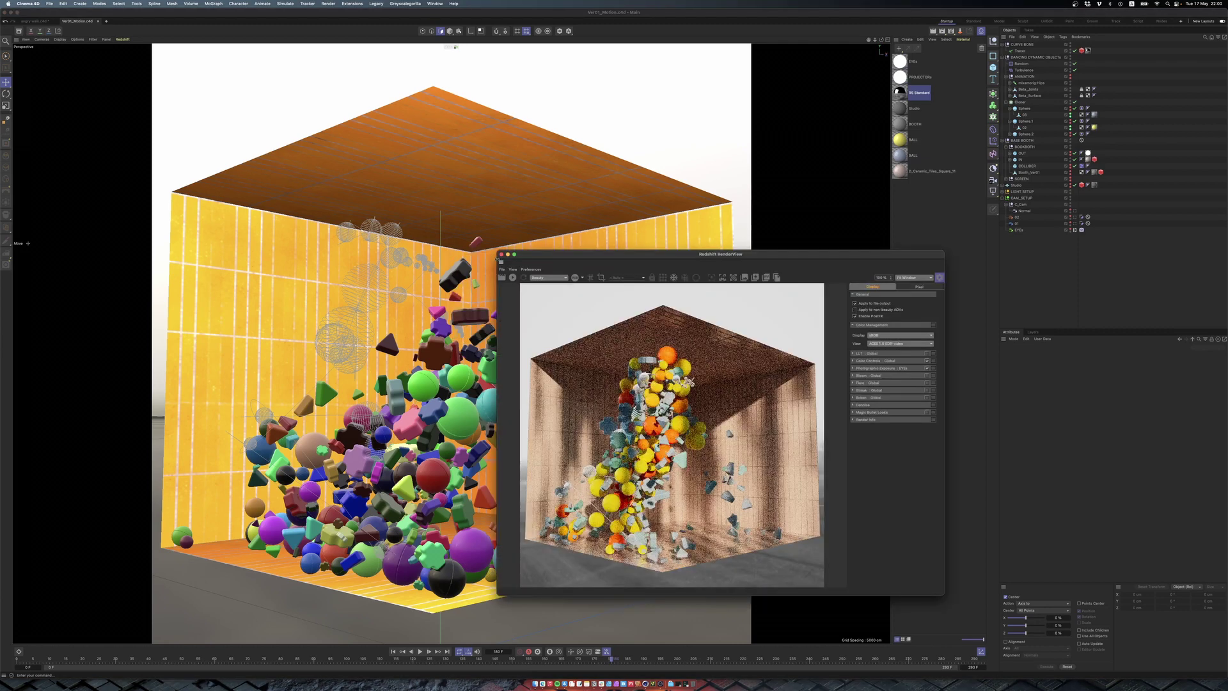
# Start a live render at original size and select the DOME light under LIGHT SETUP.
pyautogui.moveTo(563, 264); pyautogui.dragTo(349, 96)
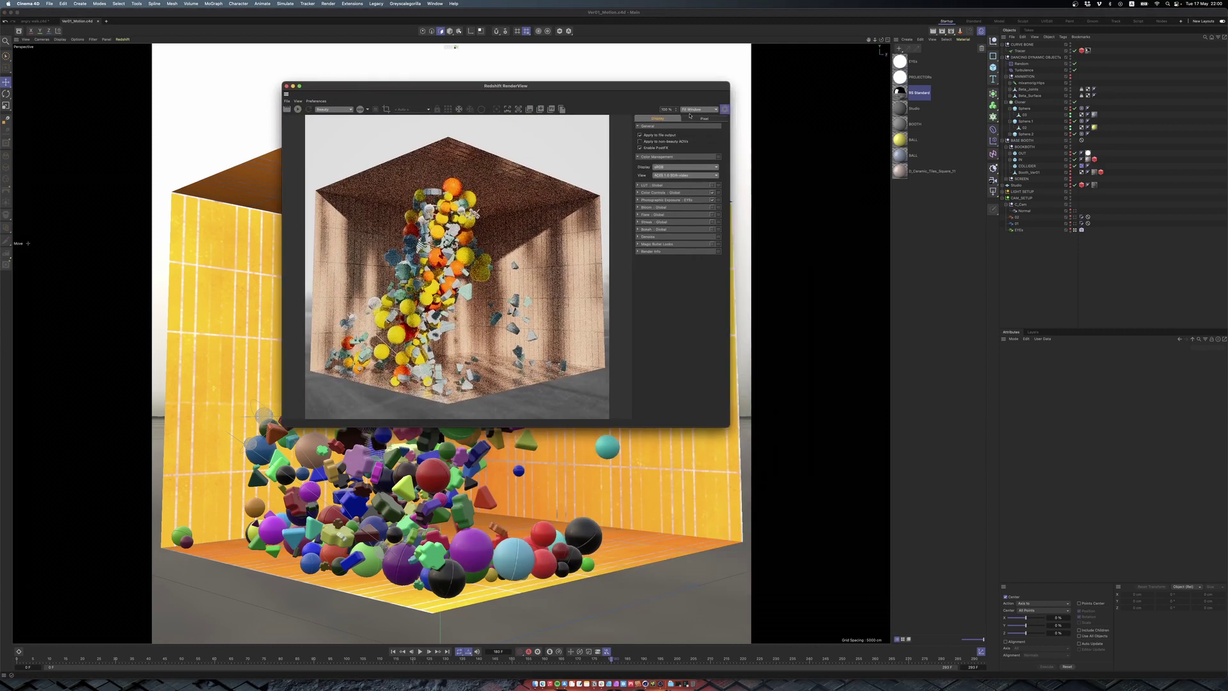
pyautogui.click(694, 109)
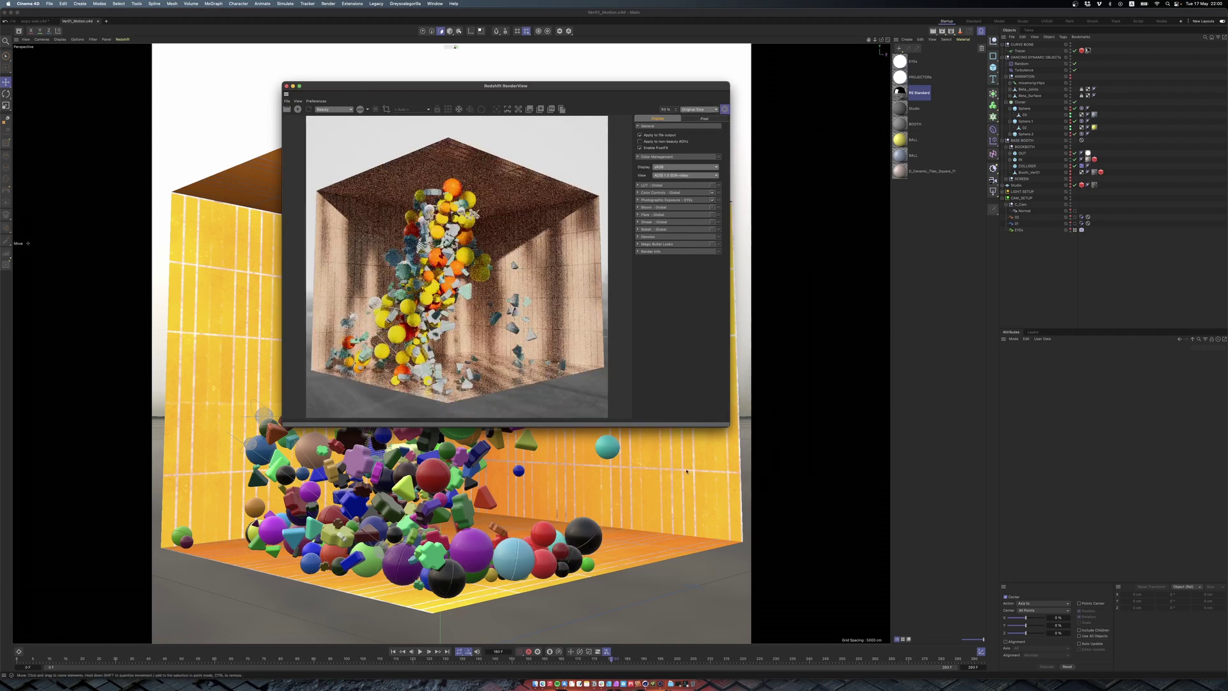
pyautogui.click(298, 112)
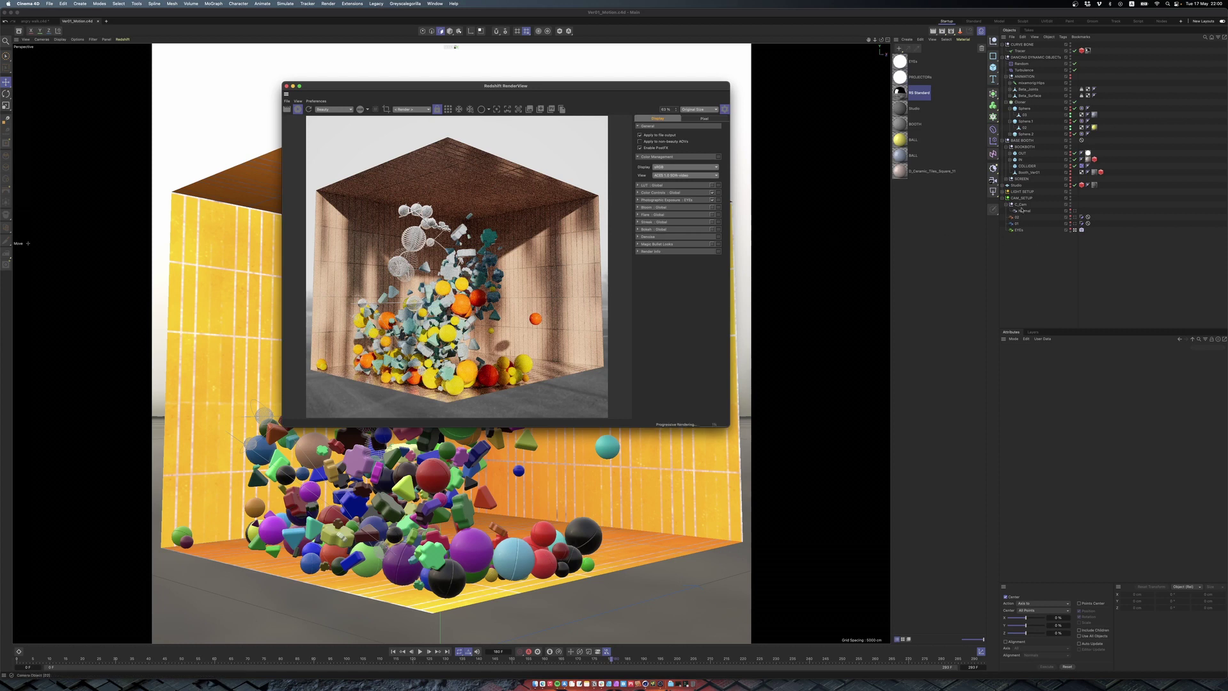
pyautogui.click(1002, 192)
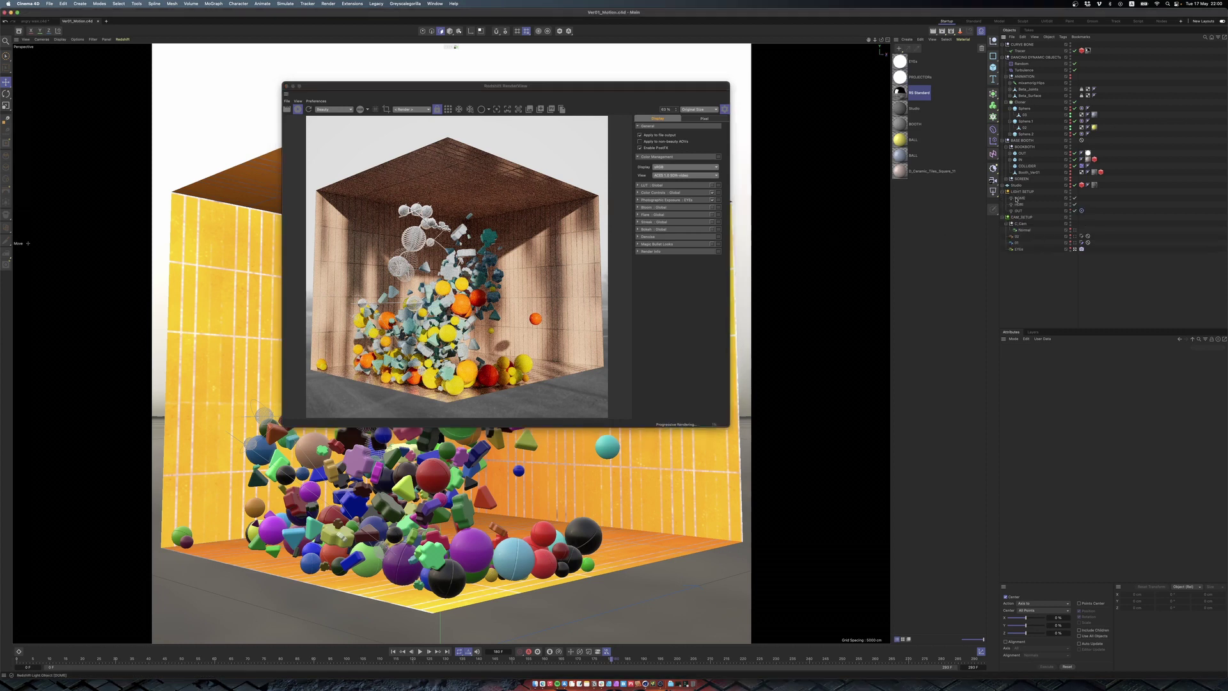
pyautogui.click(1020, 198)
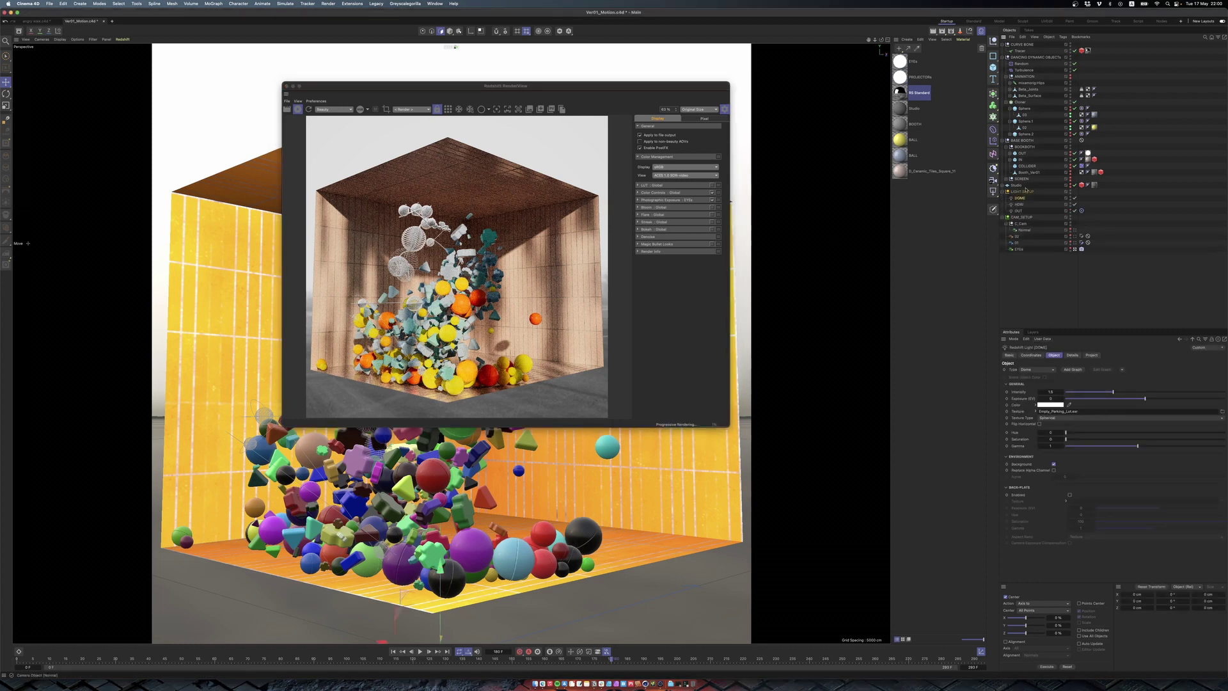
# Review the HDRI and OUT light settings, then turn off Background on the DOME light.
pyautogui.click(1019, 204)
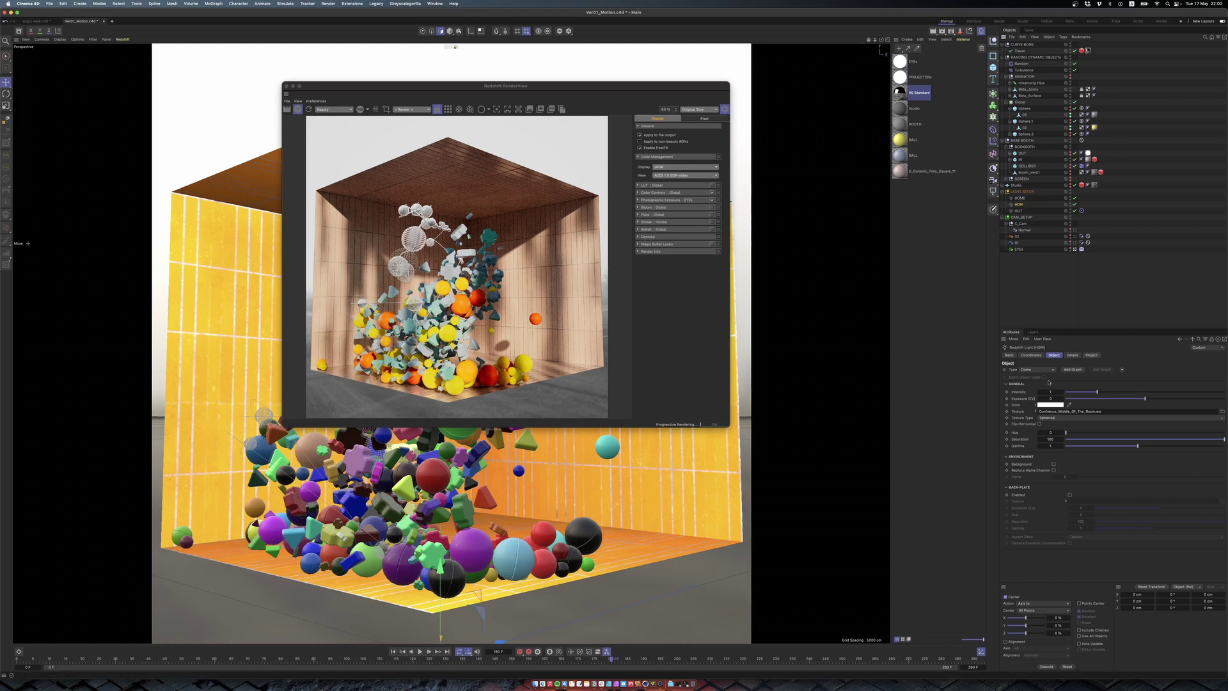
pyautogui.click(1091, 355)
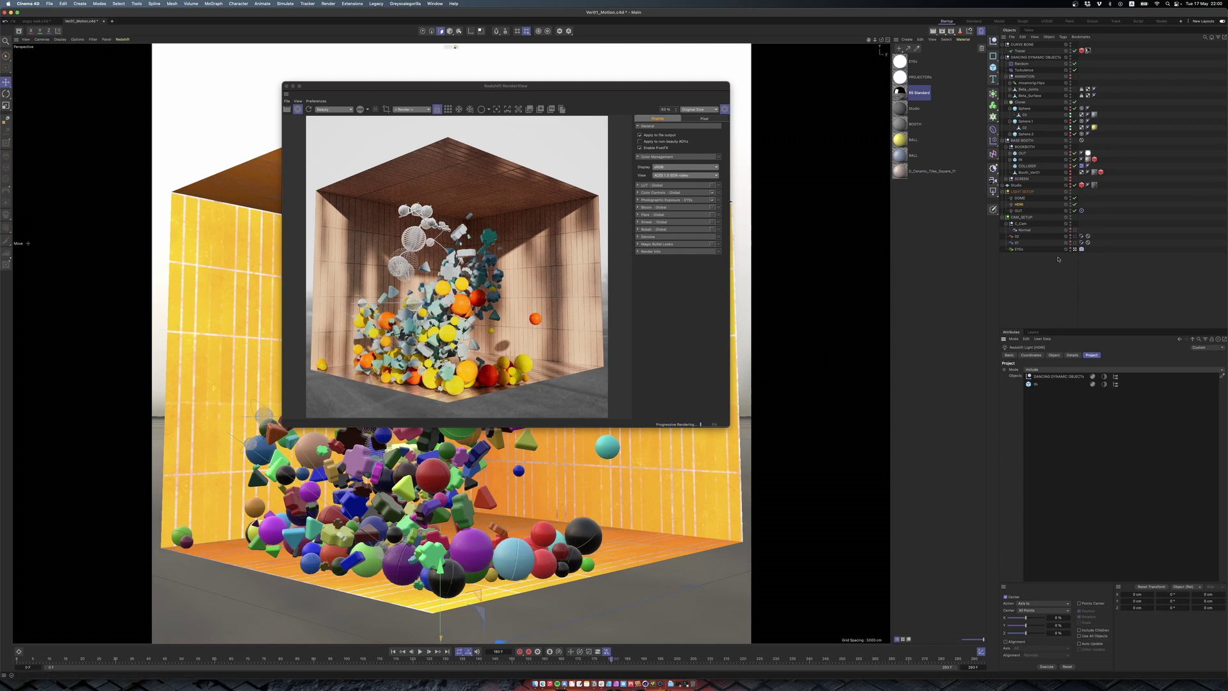
pyautogui.click(1018, 211)
pyautogui.click(1054, 355)
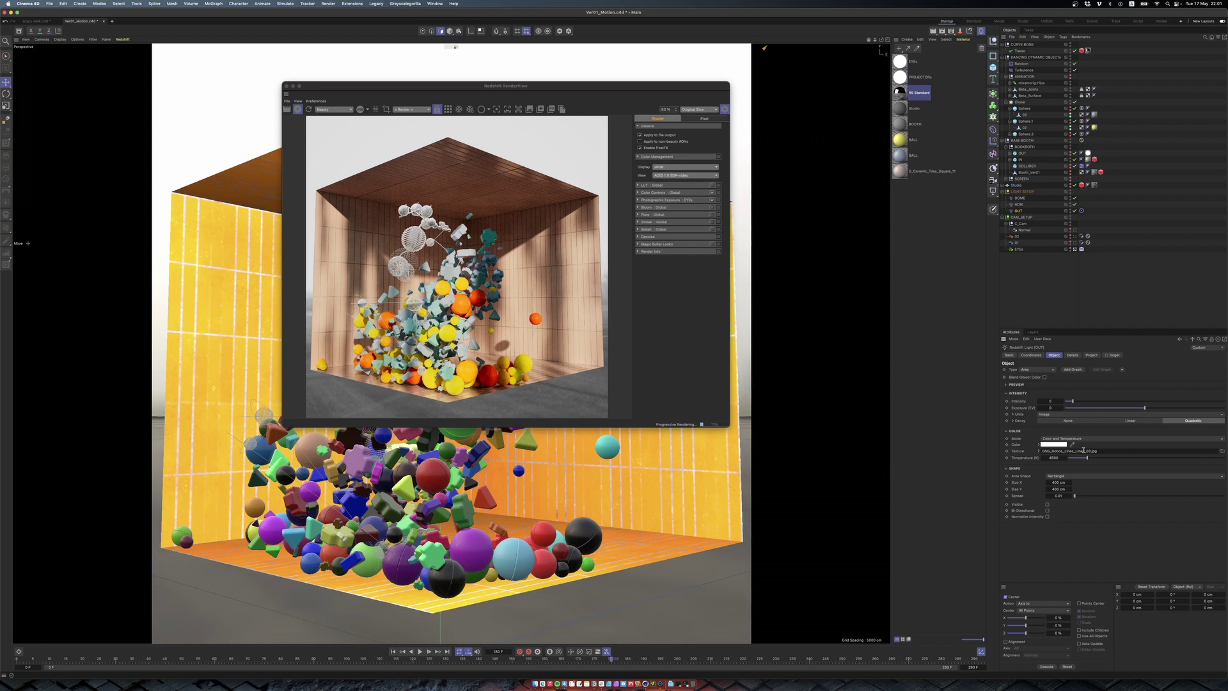
pyautogui.click(1019, 204)
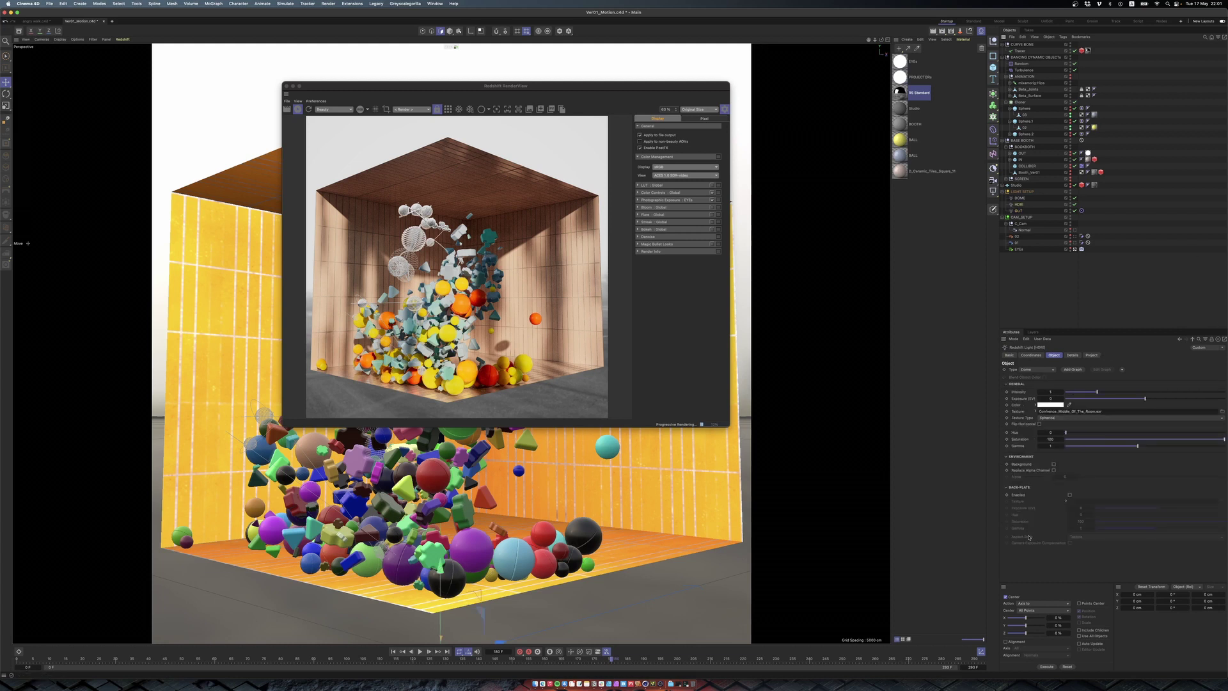
pyautogui.press('Up')
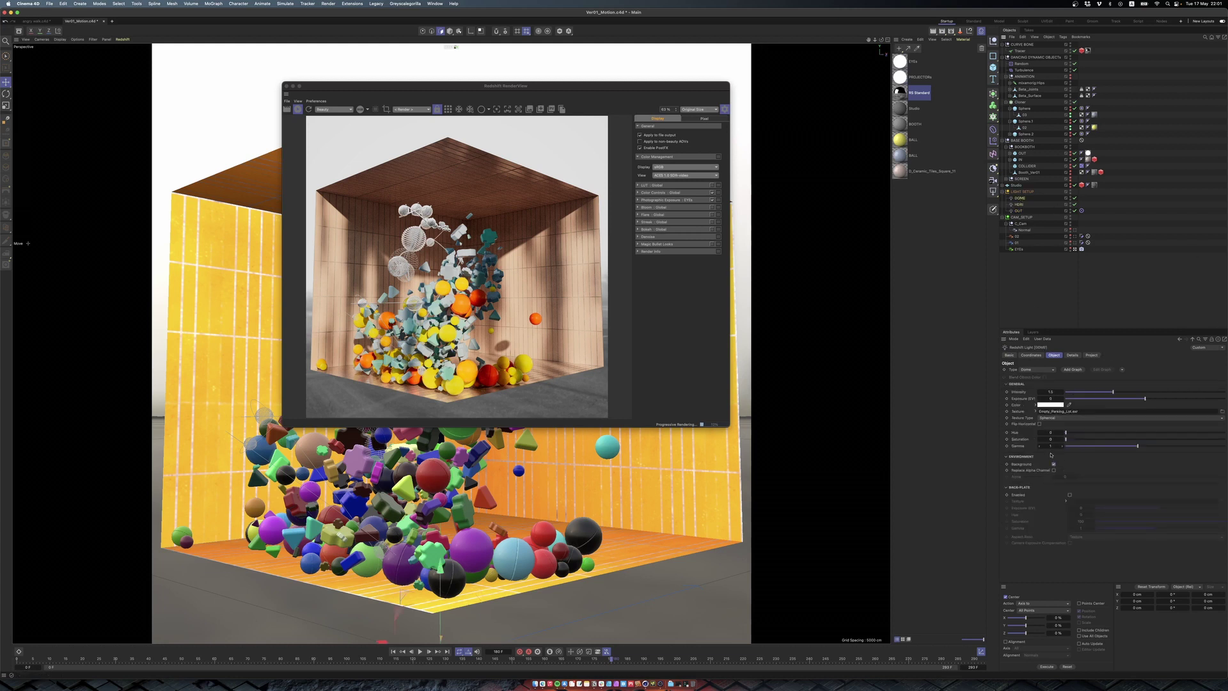
pyautogui.click(1054, 464)
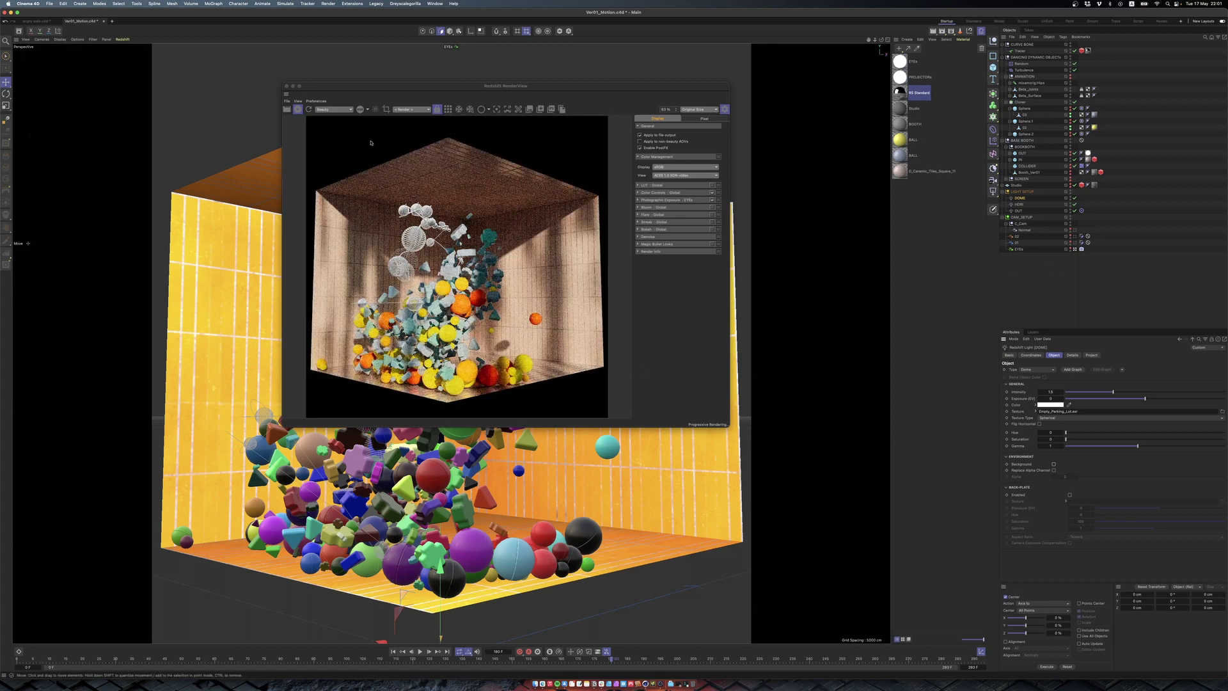
pyautogui.click(638, 112)
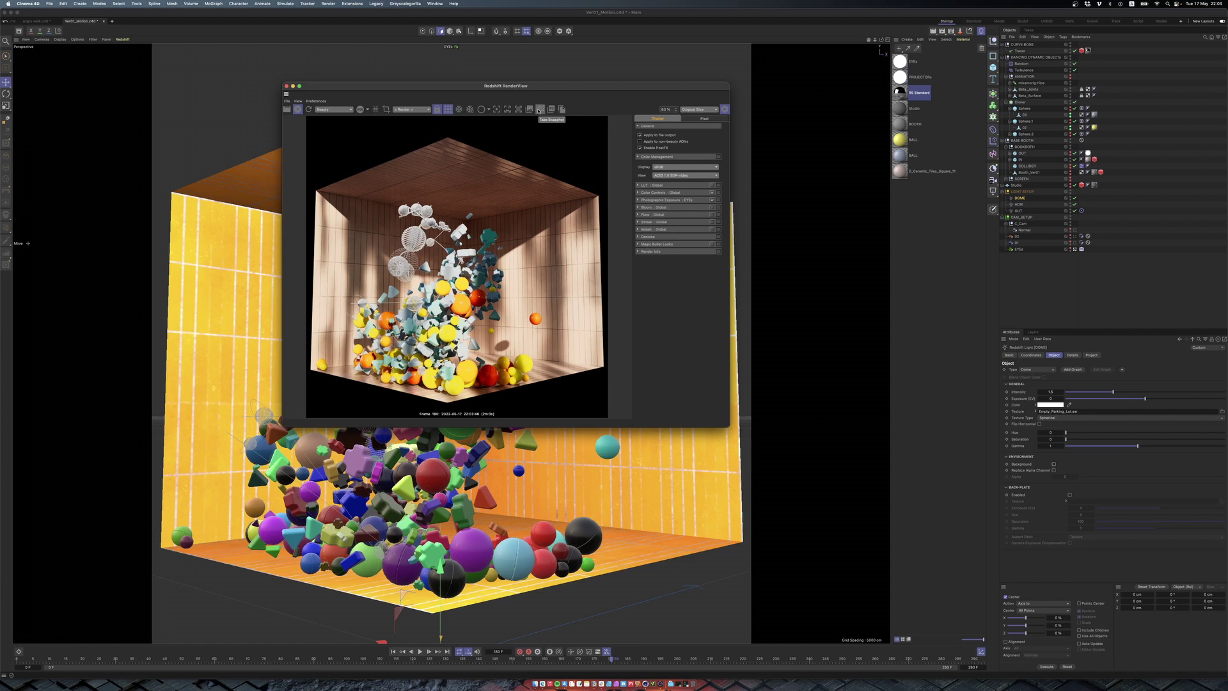
# Snapshot the render and save it to the Desktop as a JPEG named DemoForMapping.
pyautogui.click(538, 110)
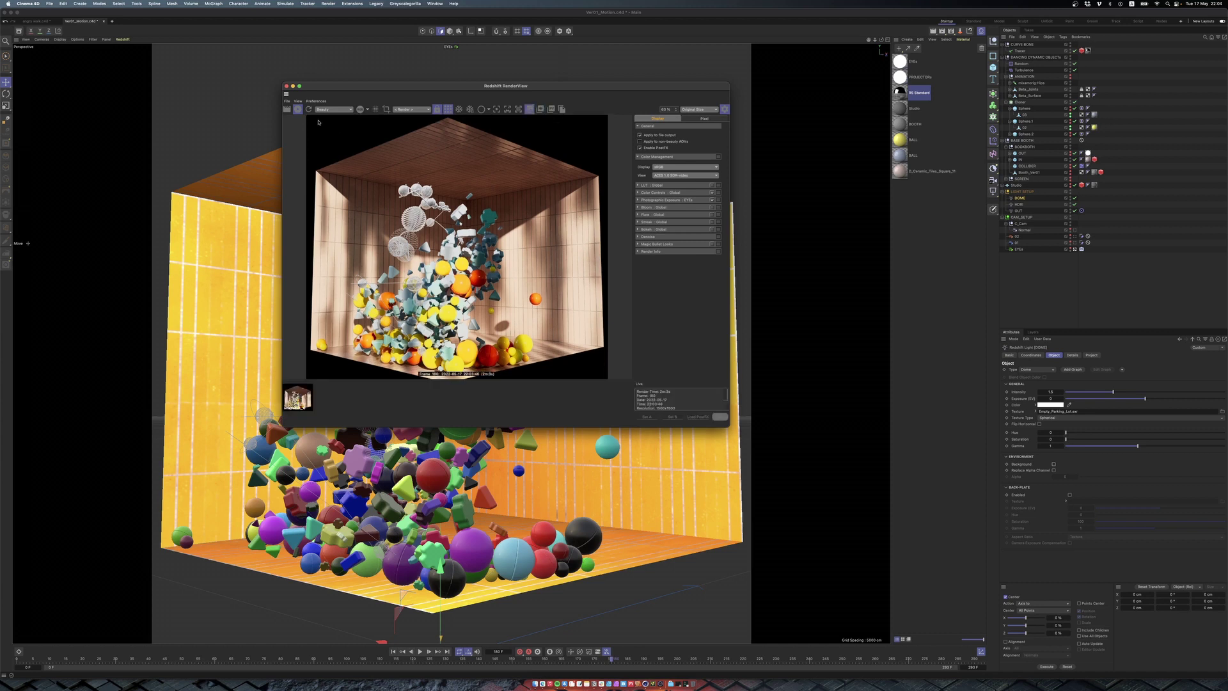
pyautogui.click(287, 101)
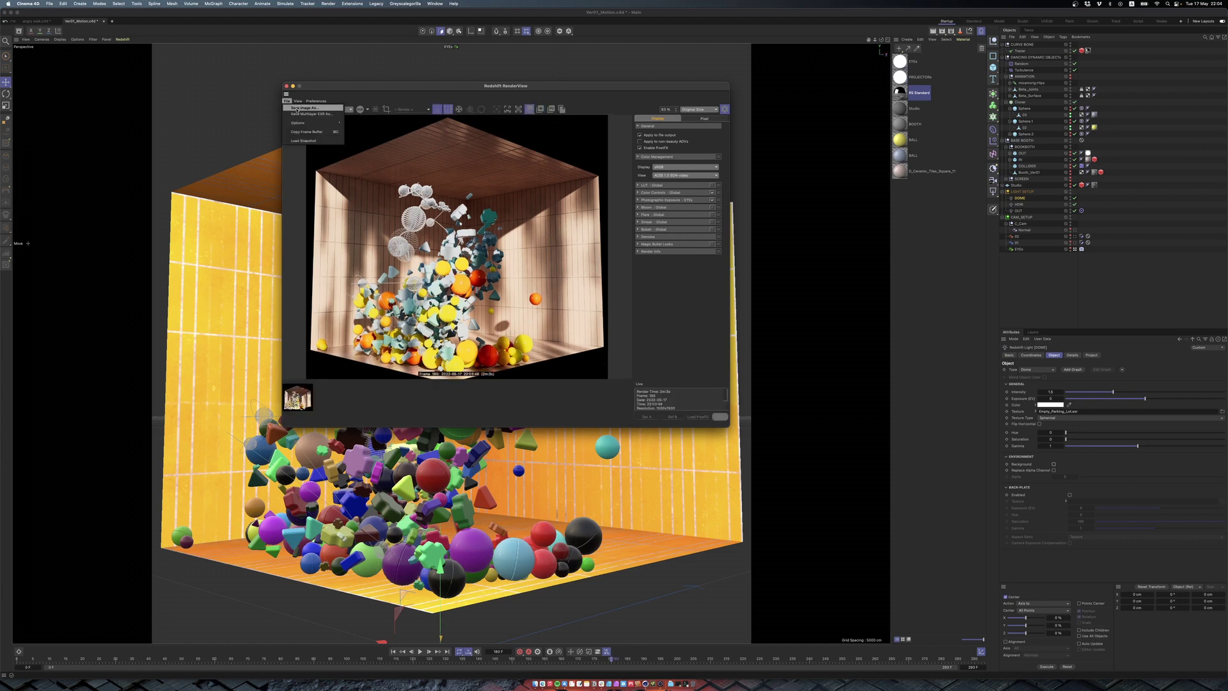
pyautogui.click(315, 109)
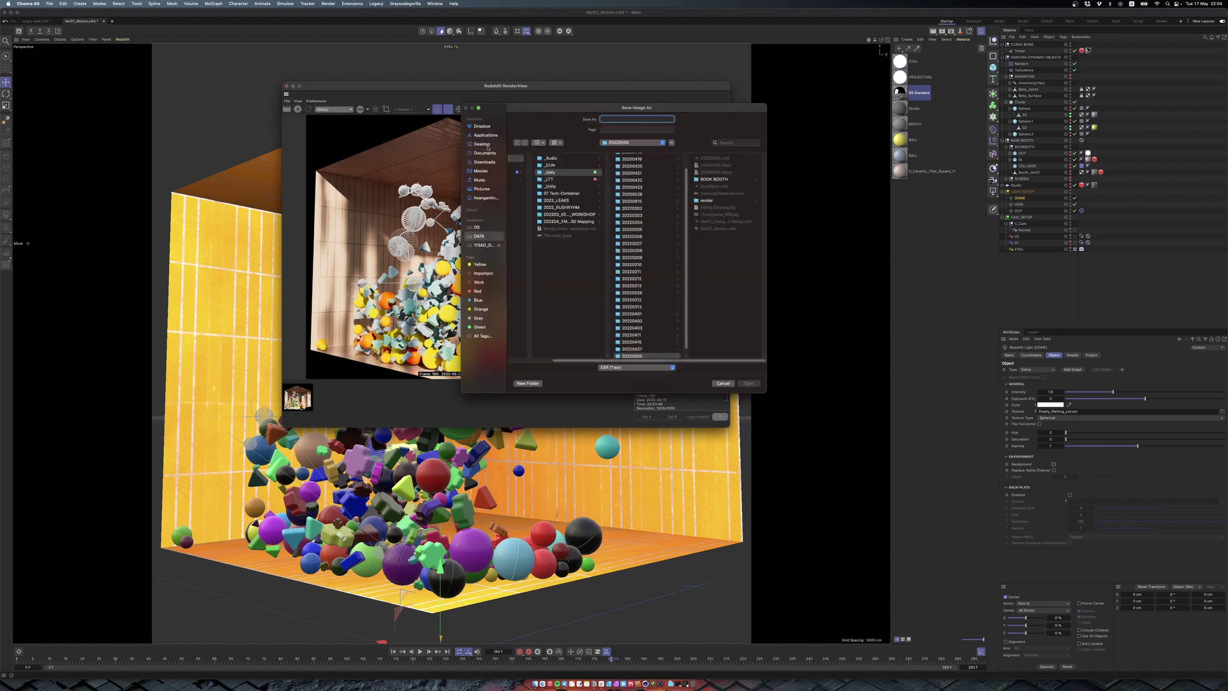
pyautogui.click(485, 145)
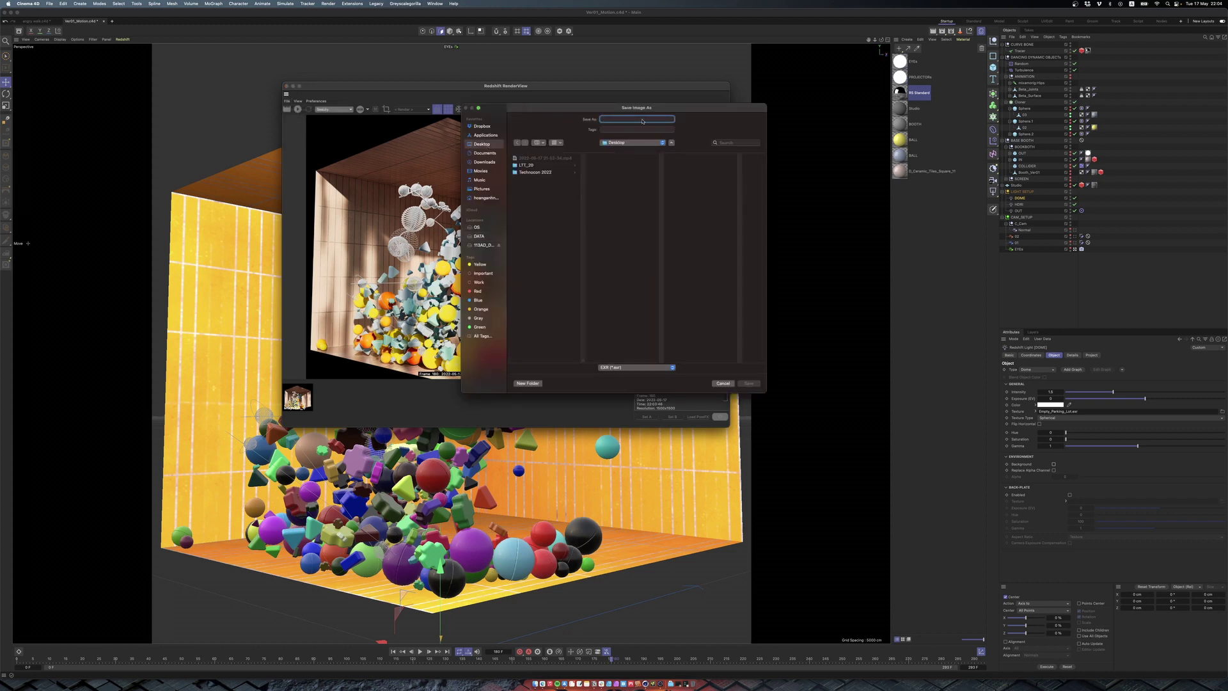
pyautogui.write('D')
pyautogui.write('emoForMapping')
pyautogui.click(620, 367)
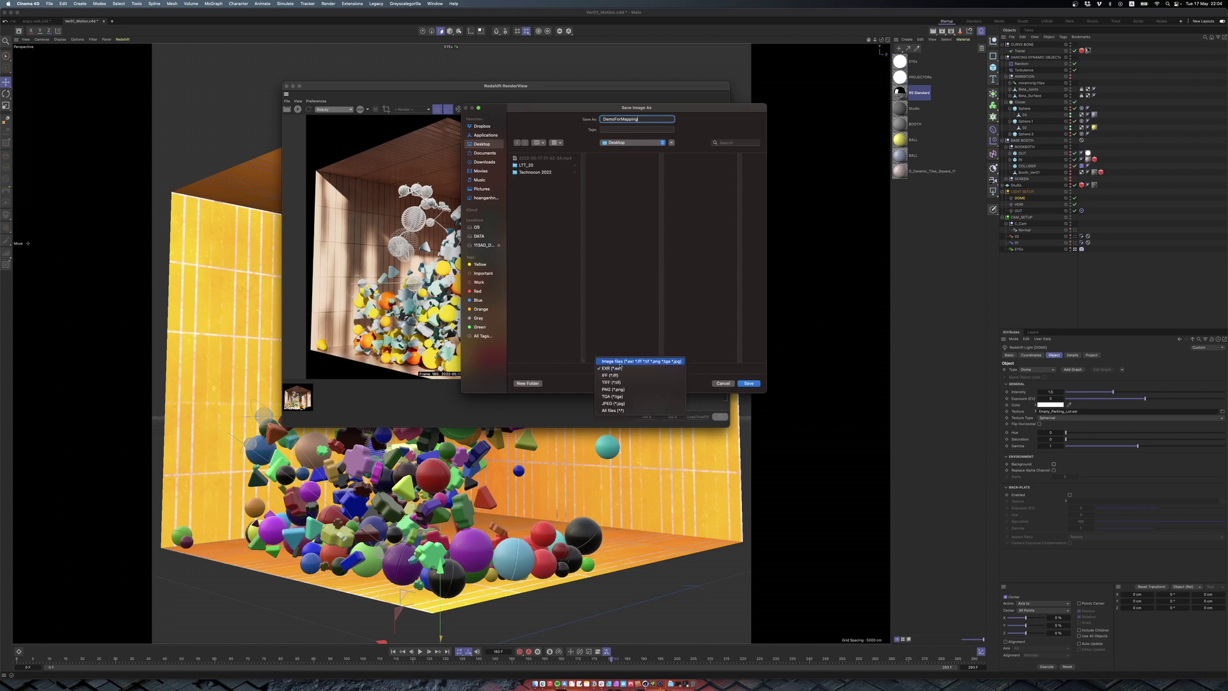
pyautogui.click(609, 404)
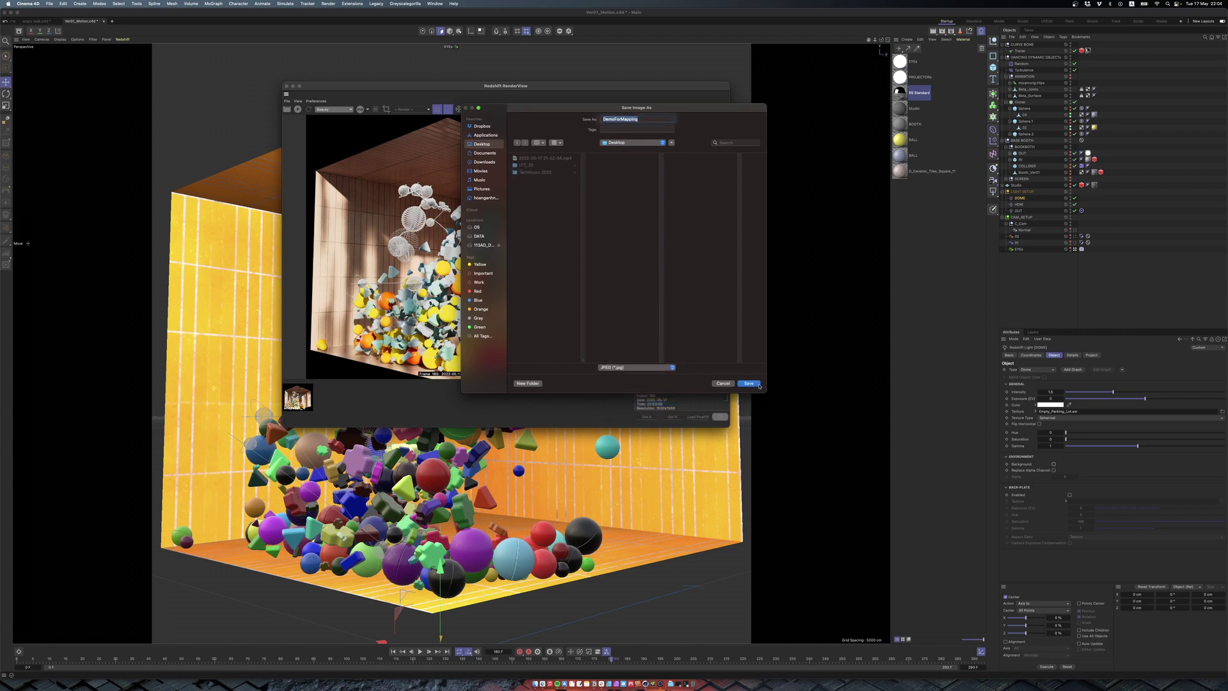
pyautogui.press('Return')
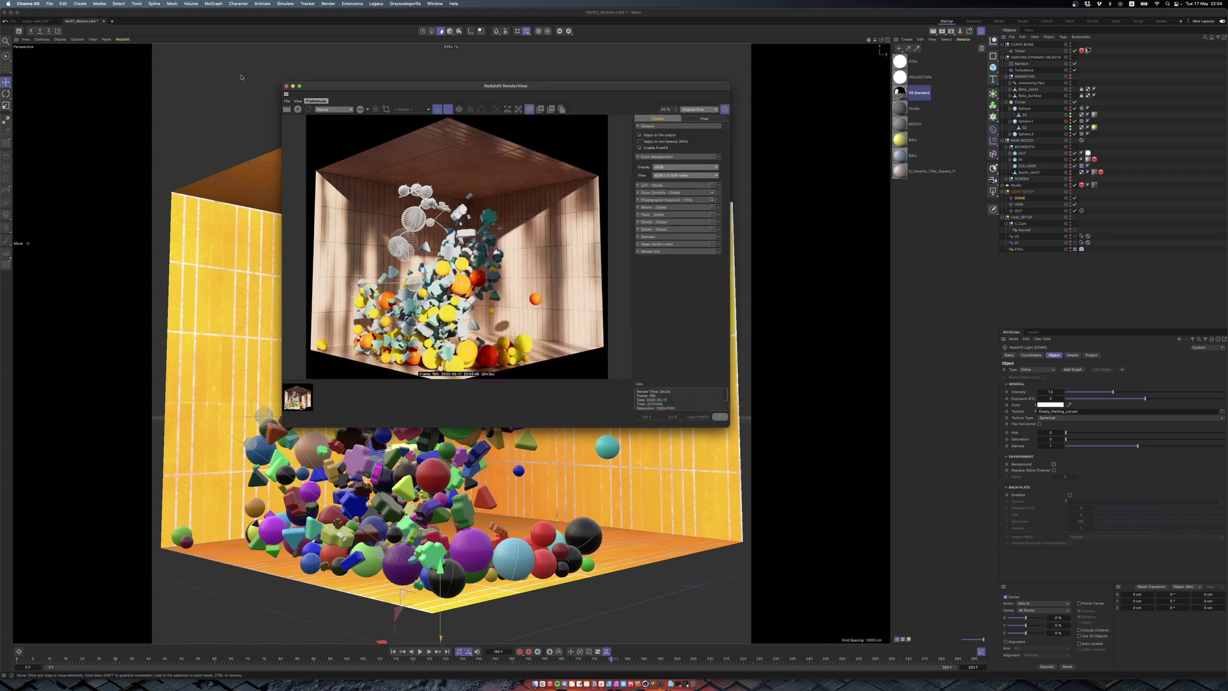
# Close the RenderView, deselect the dome light, and save the scene.
pyautogui.click(287, 86)
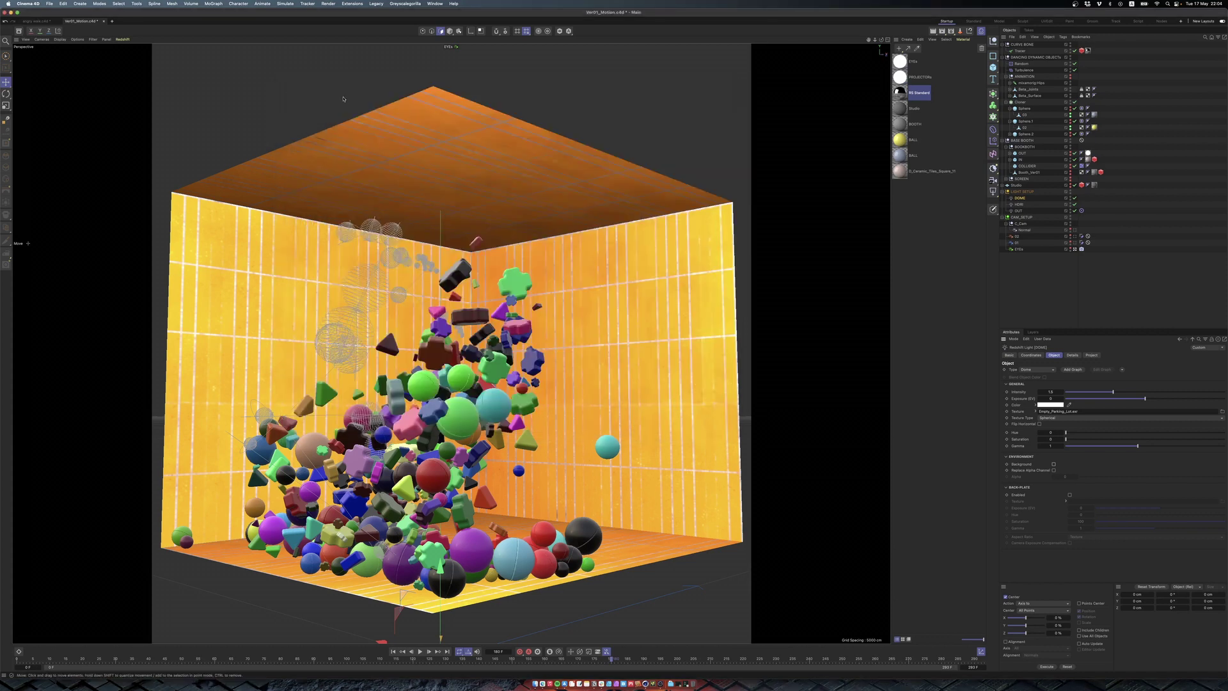
pyautogui.click(1056, 289)
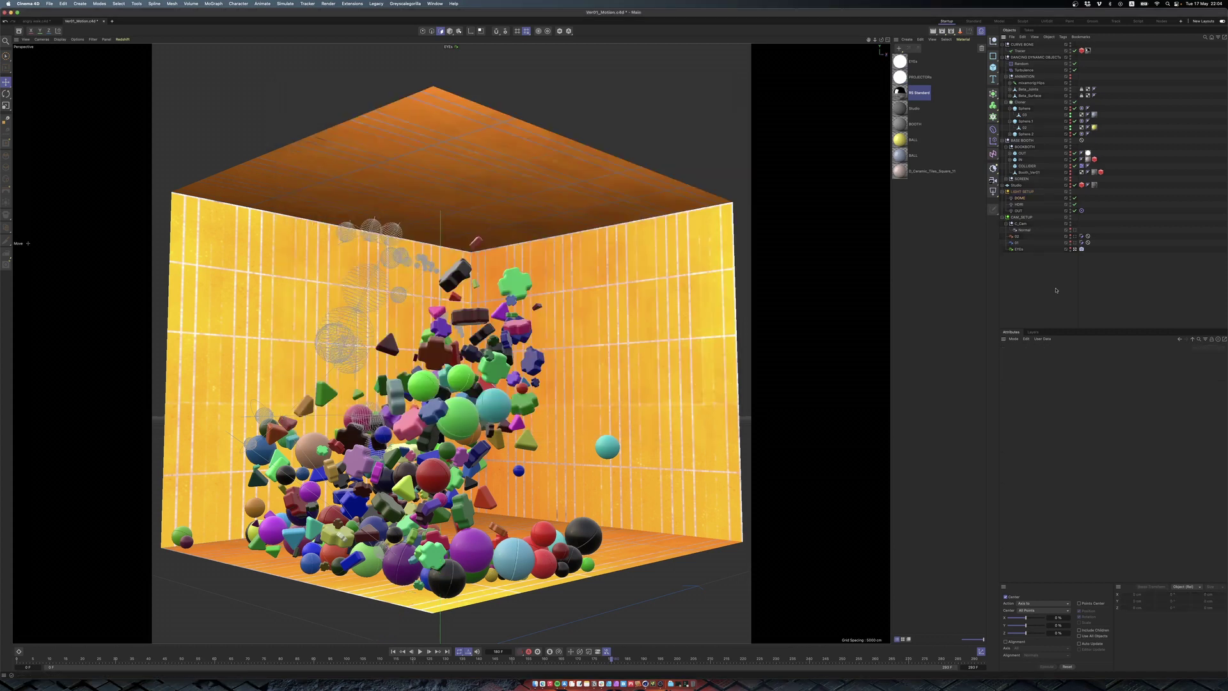
pyautogui.press('super+s')
# Disable the Tracer, Cloner and leftover sphere, and switch off the room's texture tag.
pyautogui.click(1075, 50)
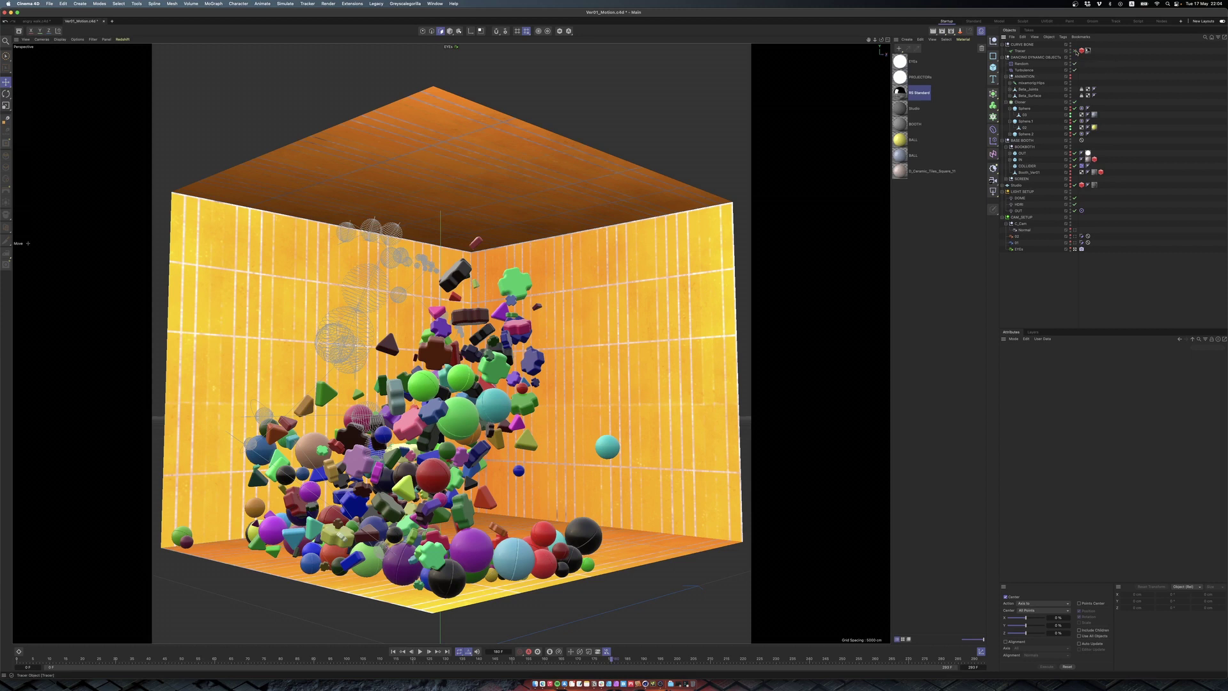
pyautogui.click(1075, 102)
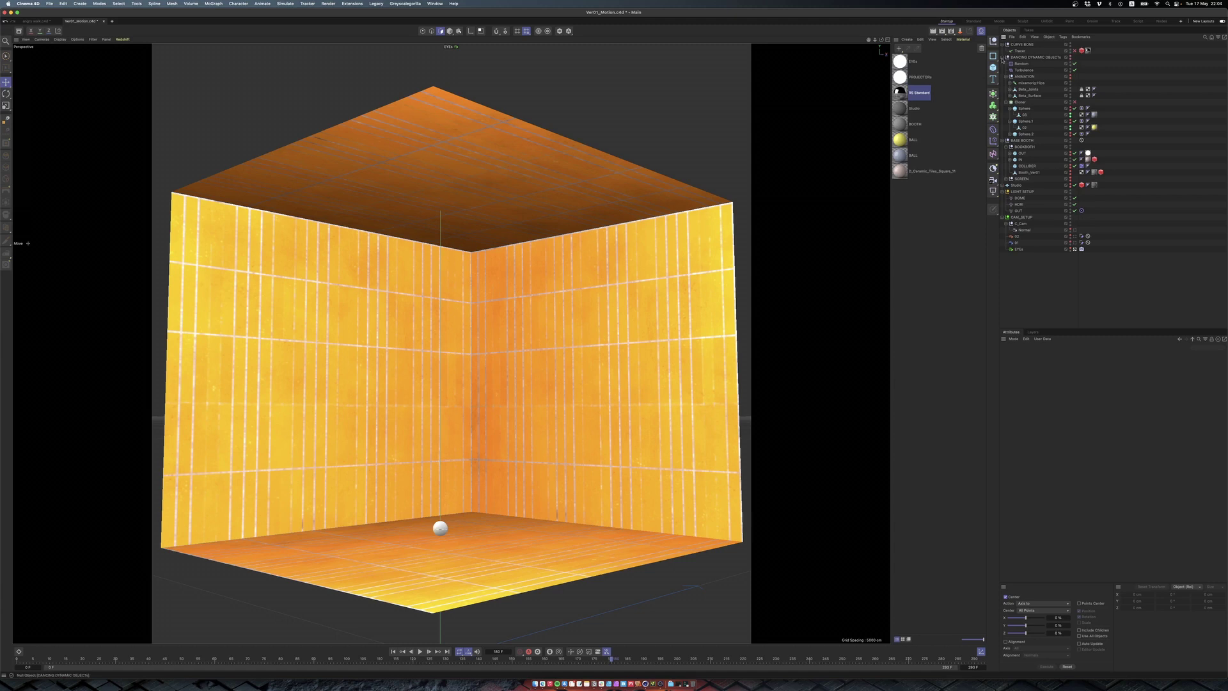
pyautogui.click(1070, 128)
pyautogui.click(1009, 133)
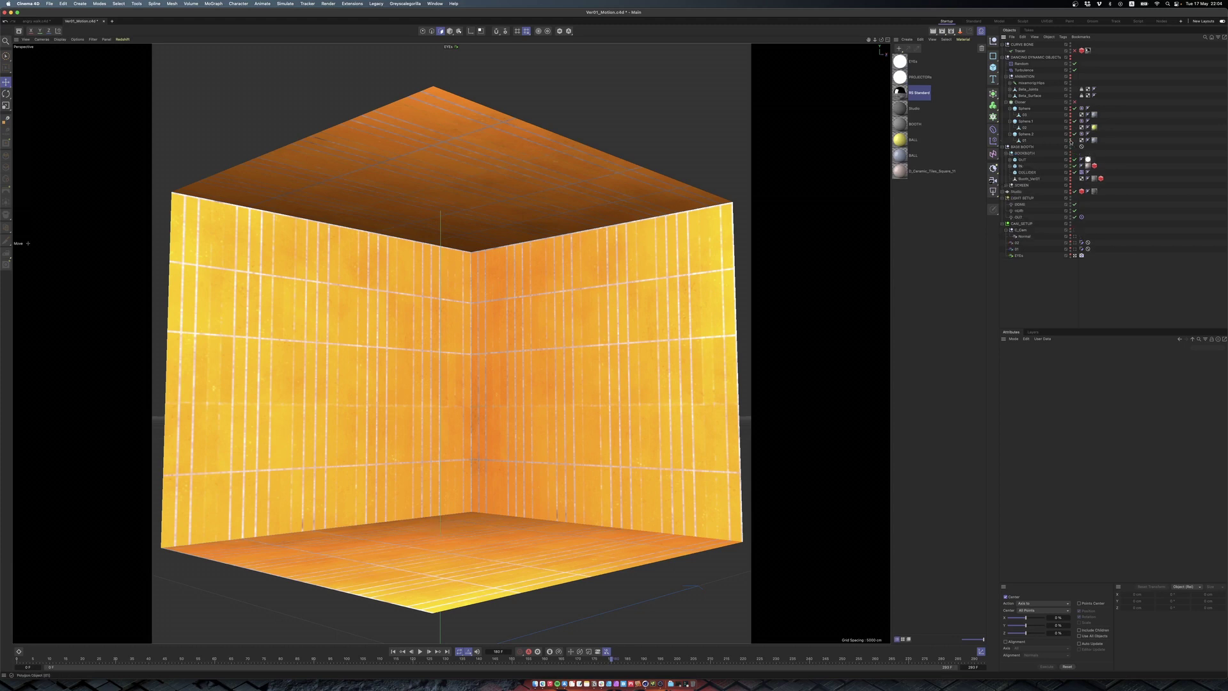
pyautogui.click(1002, 57)
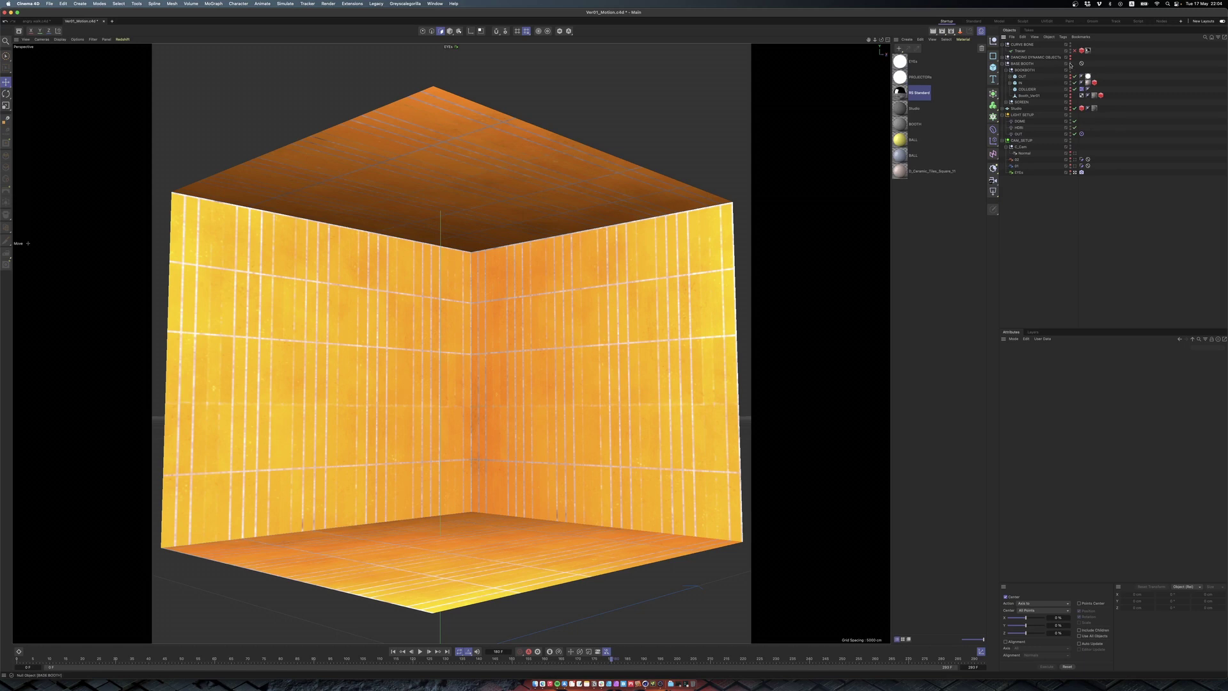
pyautogui.click(1071, 76)
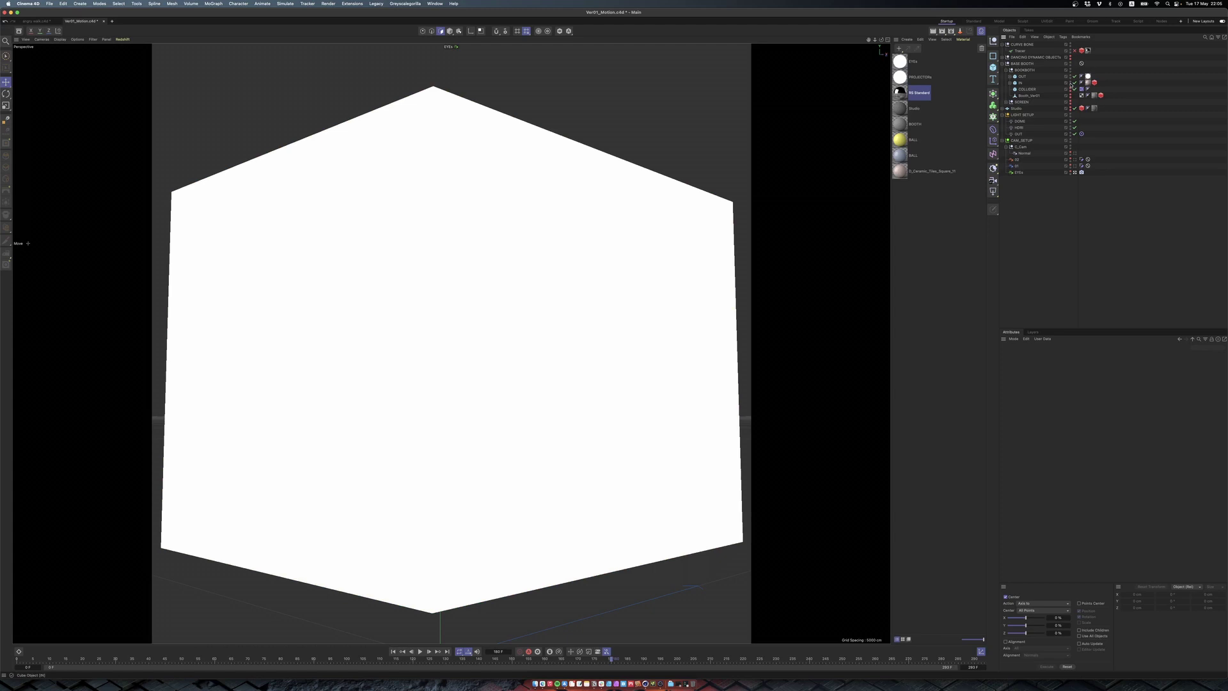
# Exit the EYEs camera and disable the DOME, HDRI and OUT lights, leaving a bare white room.
pyautogui.click(1075, 172)
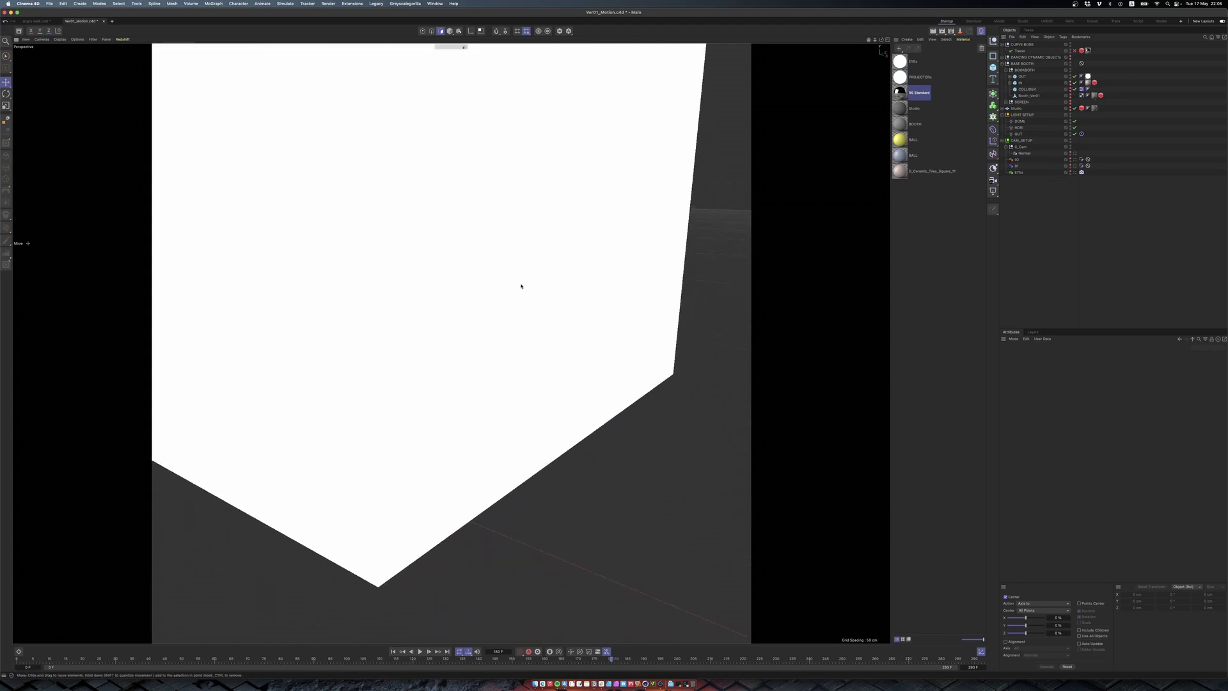
pyautogui.scroll(-5, 522, 286)
pyautogui.moveTo(424, 313)
pyautogui.keyDown('alt'); pyautogui.mouseDown()
pyautogui.moveTo(447, 288)
pyautogui.moveTo(567, 315)
pyautogui.moveTo(471, 296)
pyautogui.moveTo(543, 323)
pyautogui.moveTo(573, 307)
pyautogui.moveTo(488, 290)
pyautogui.moveTo(363, 294)
pyautogui.moveTo(376, 318)
pyautogui.mouseUp(); pyautogui.keyUp('alt')
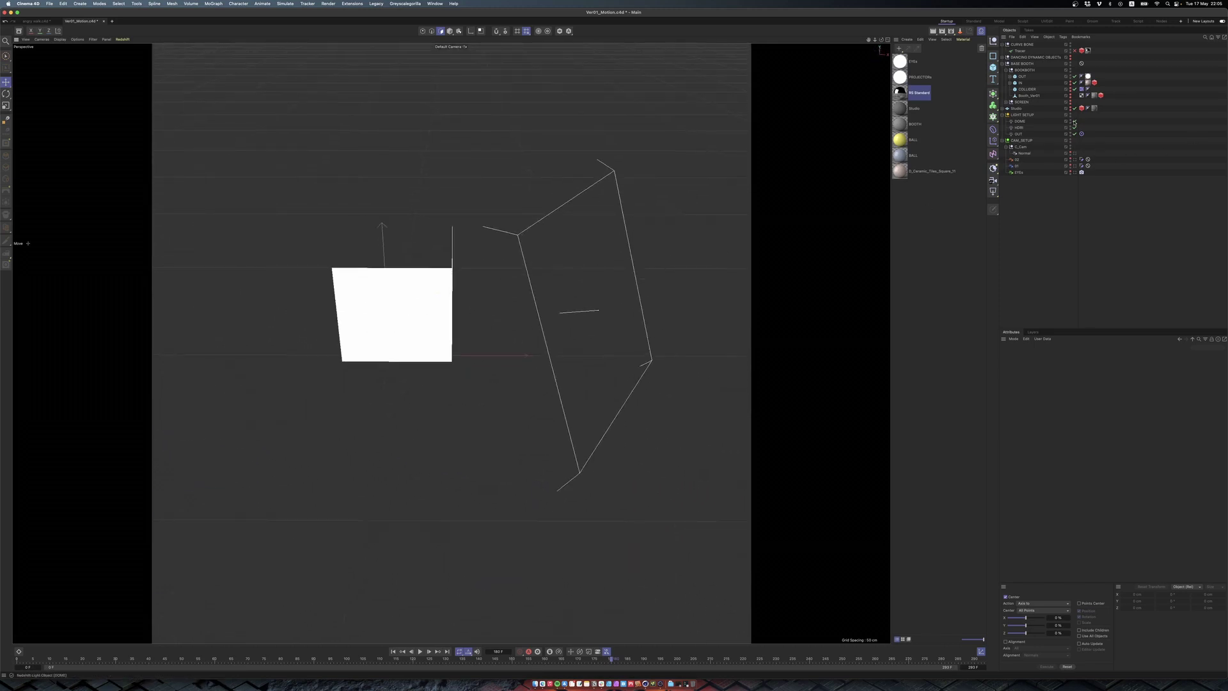
pyautogui.moveTo(1075, 121); pyautogui.dragTo(1075, 134)
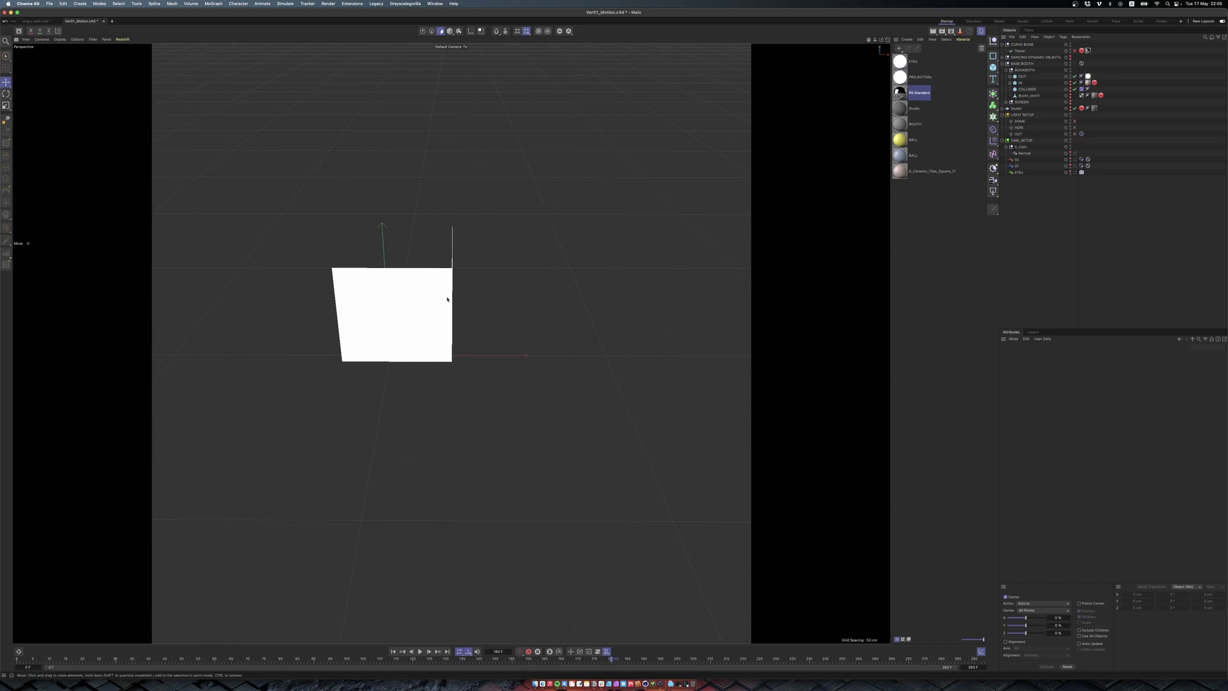
pyautogui.keyDown('alt'); pyautogui.moveTo(437, 307); pyautogui.dragTo(470, 302); pyautogui.keyUp('alt')
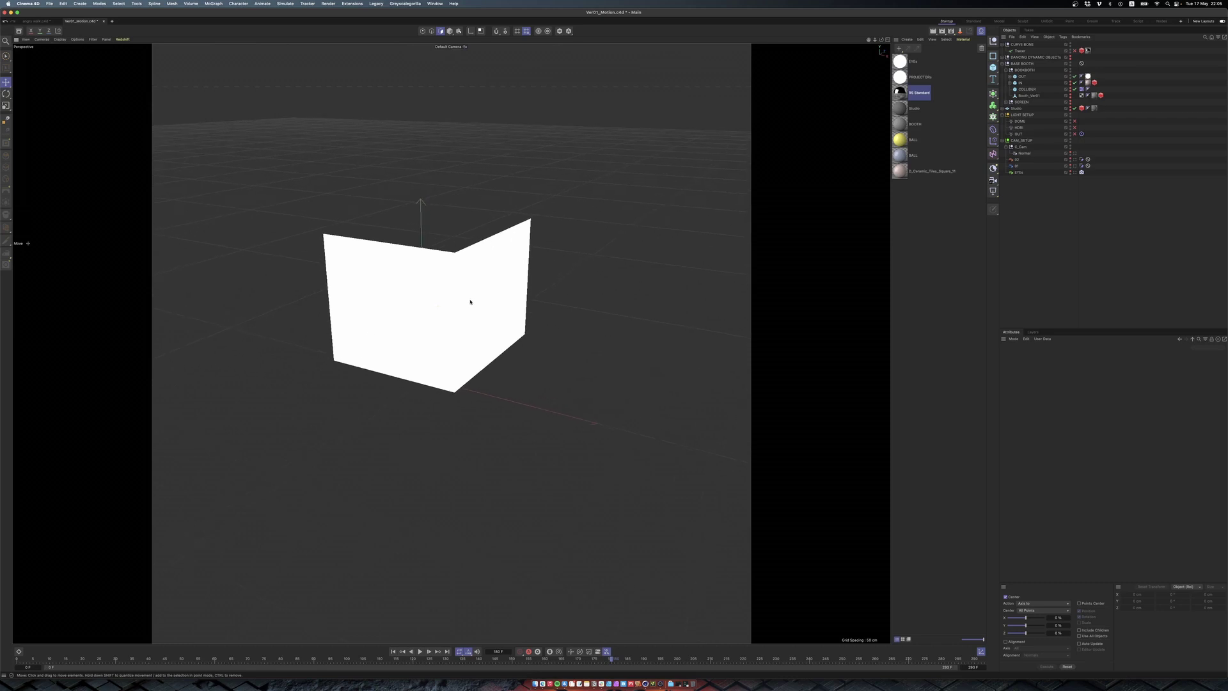
pyautogui.press('super+b')
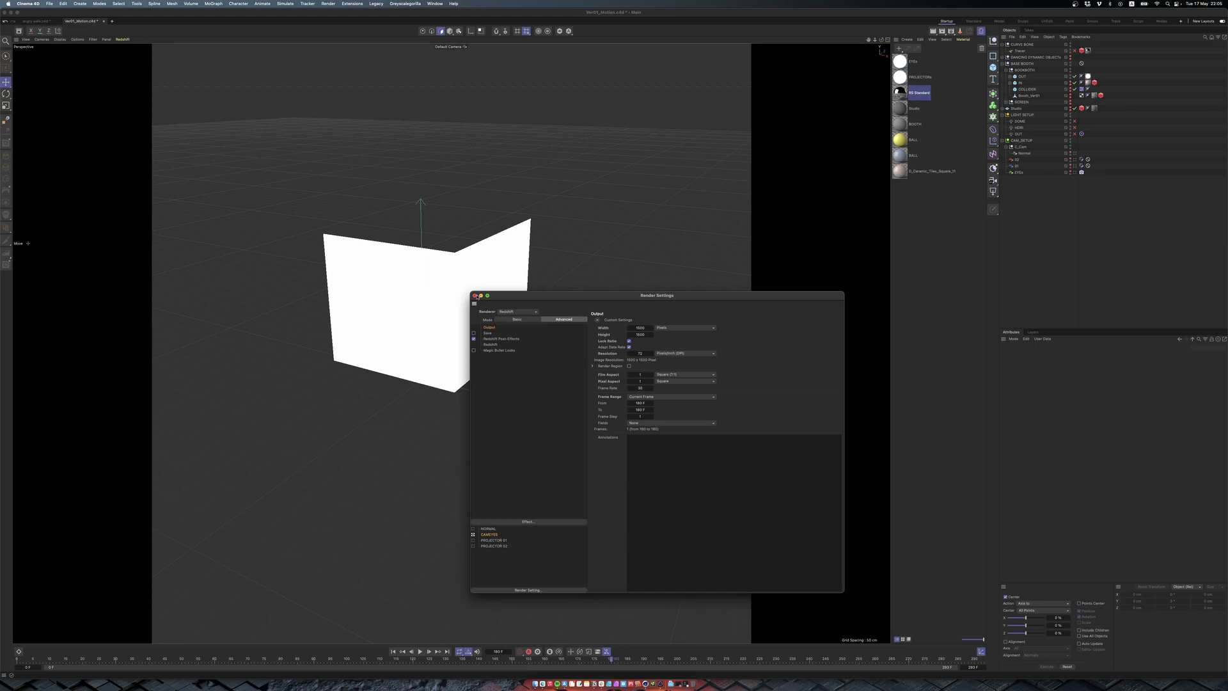
pyautogui.click(477, 295)
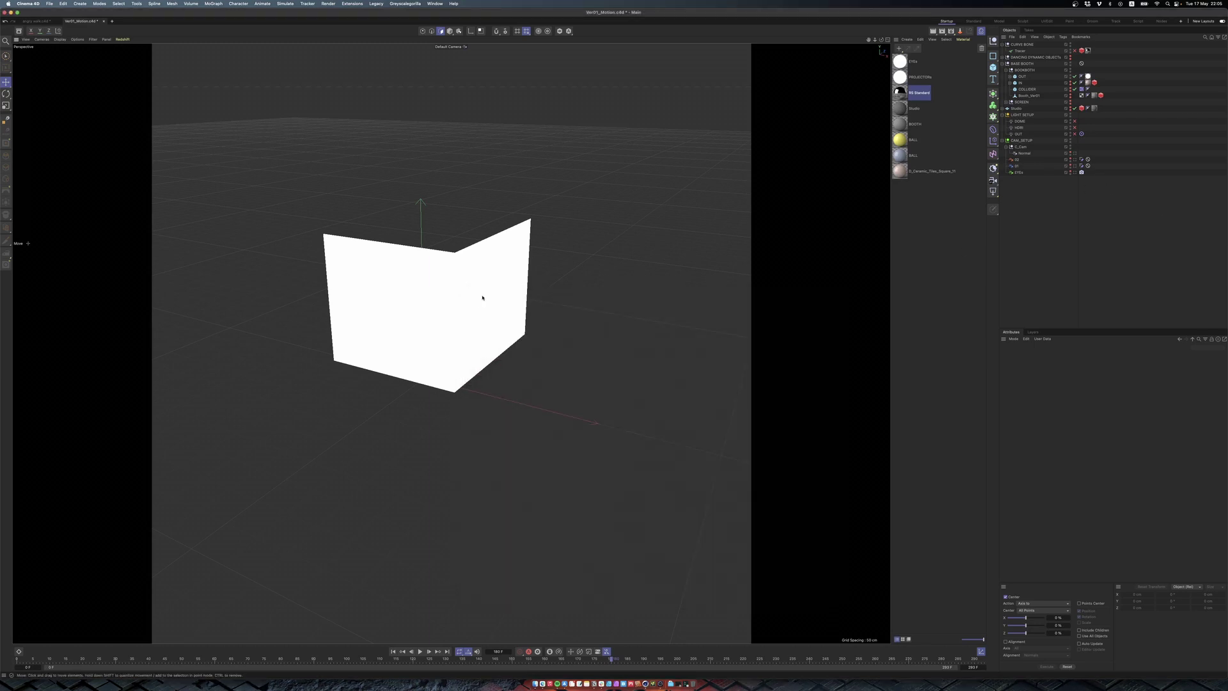
pyautogui.click(906, 65)
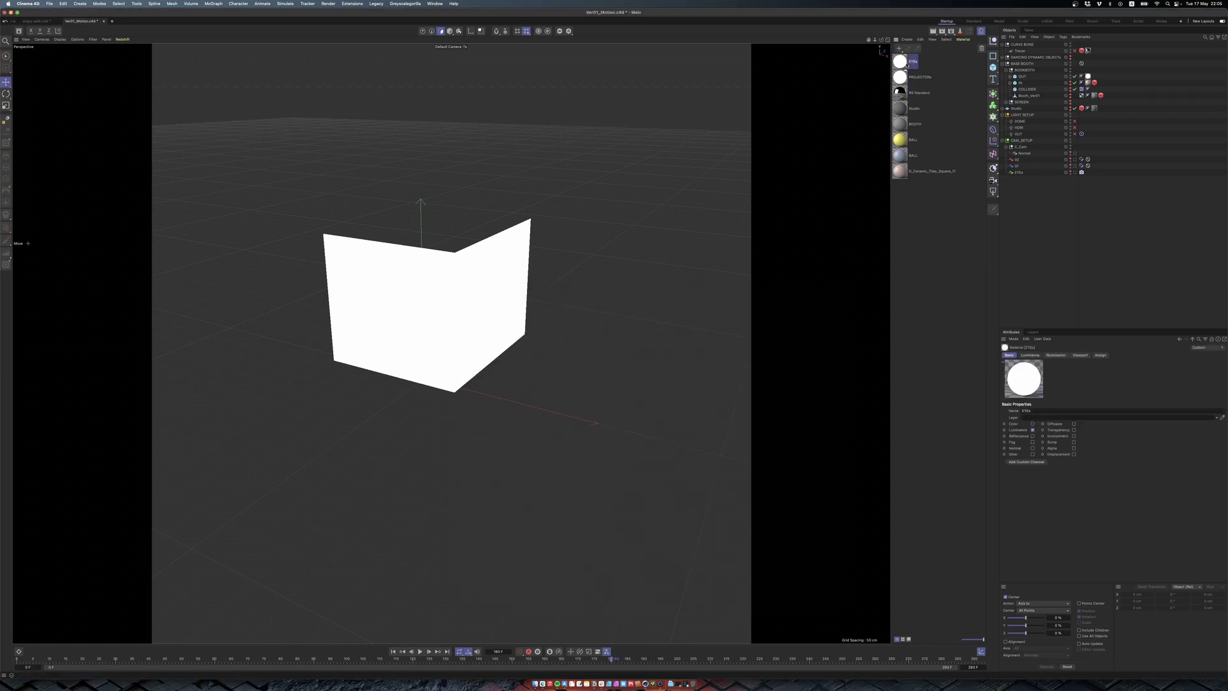
# Look through the EYEs camera and display its Coordinates position and rotation values.
pyautogui.click(1074, 172)
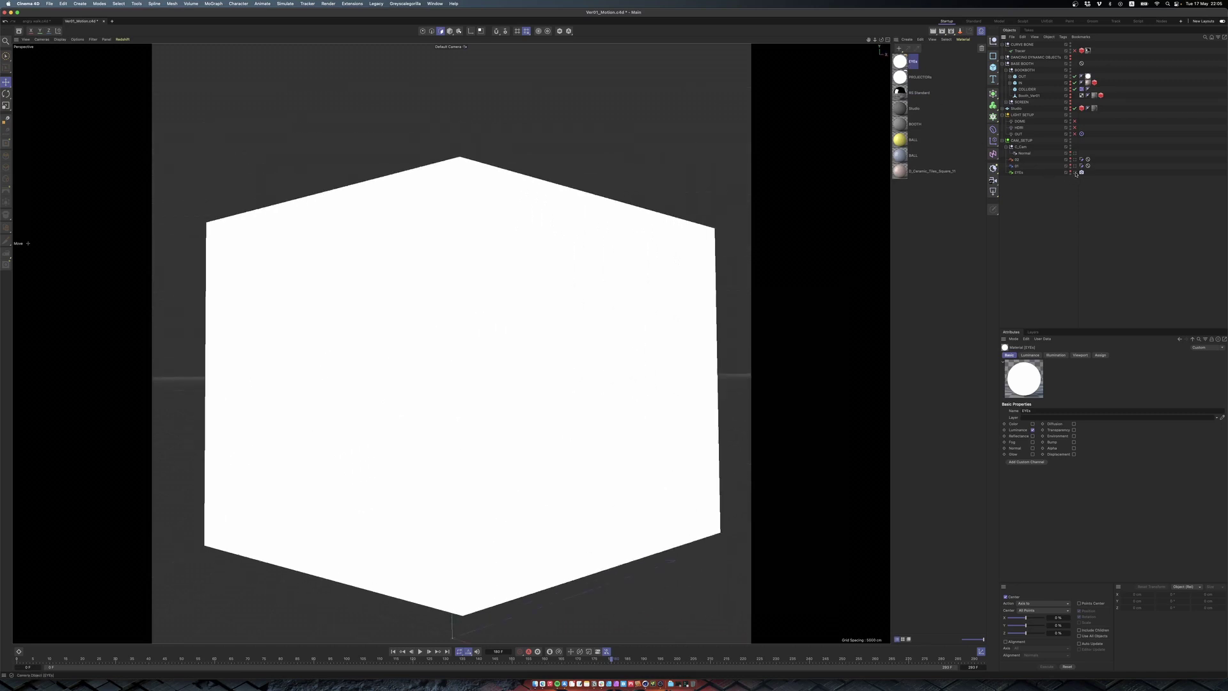
pyautogui.click(1019, 172)
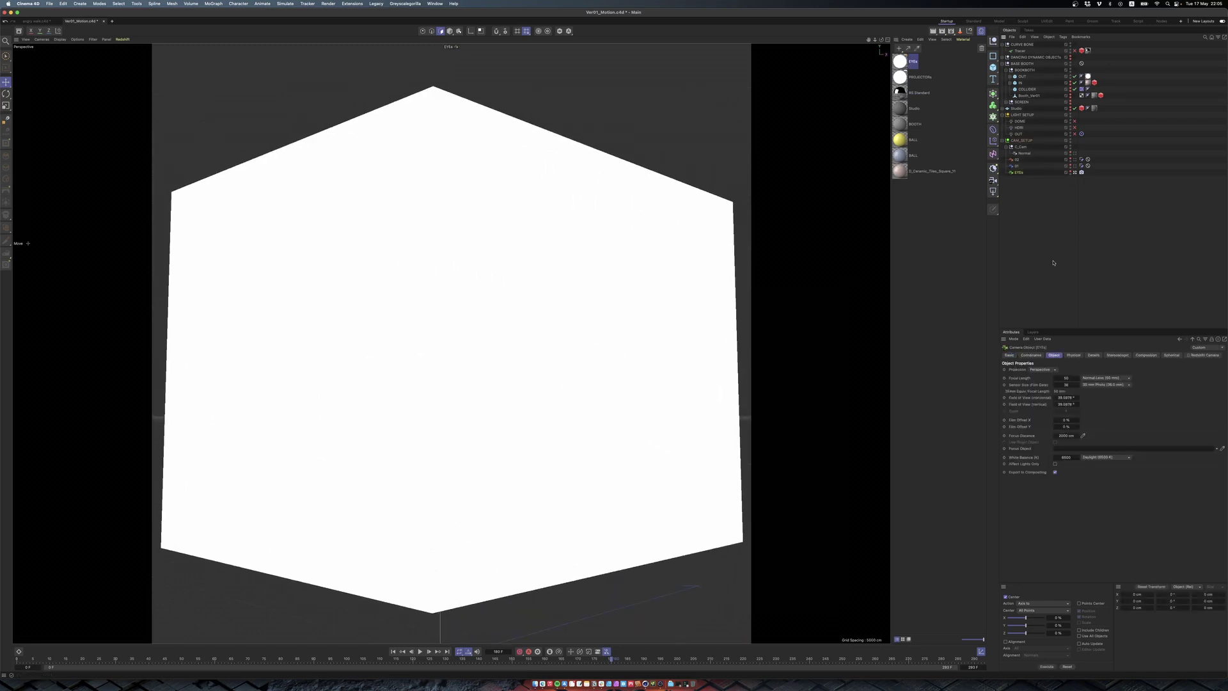
pyautogui.click(1037, 355)
pyautogui.click(1038, 356)
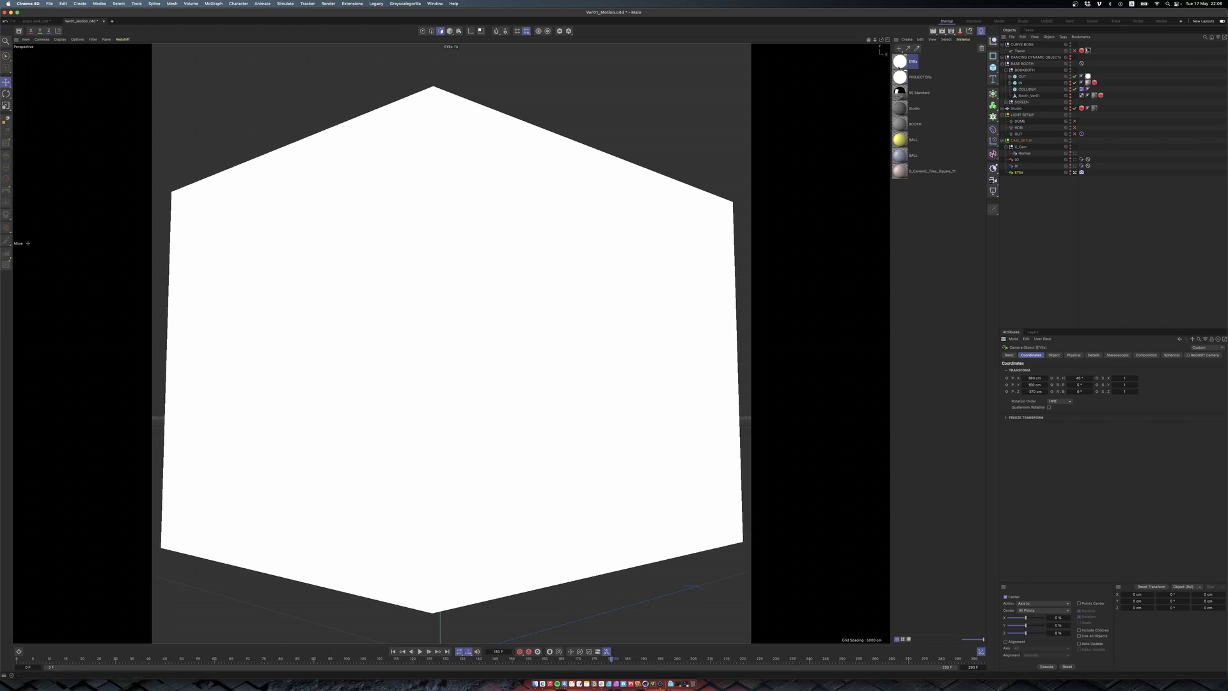
# Load DemoForMapping.jpg as the EYEs material's Luminance texture and answer the copy prompt.
pyautogui.doubleClick(899, 62)
pyautogui.moveTo(953, 46); pyautogui.dragTo(658, 119)
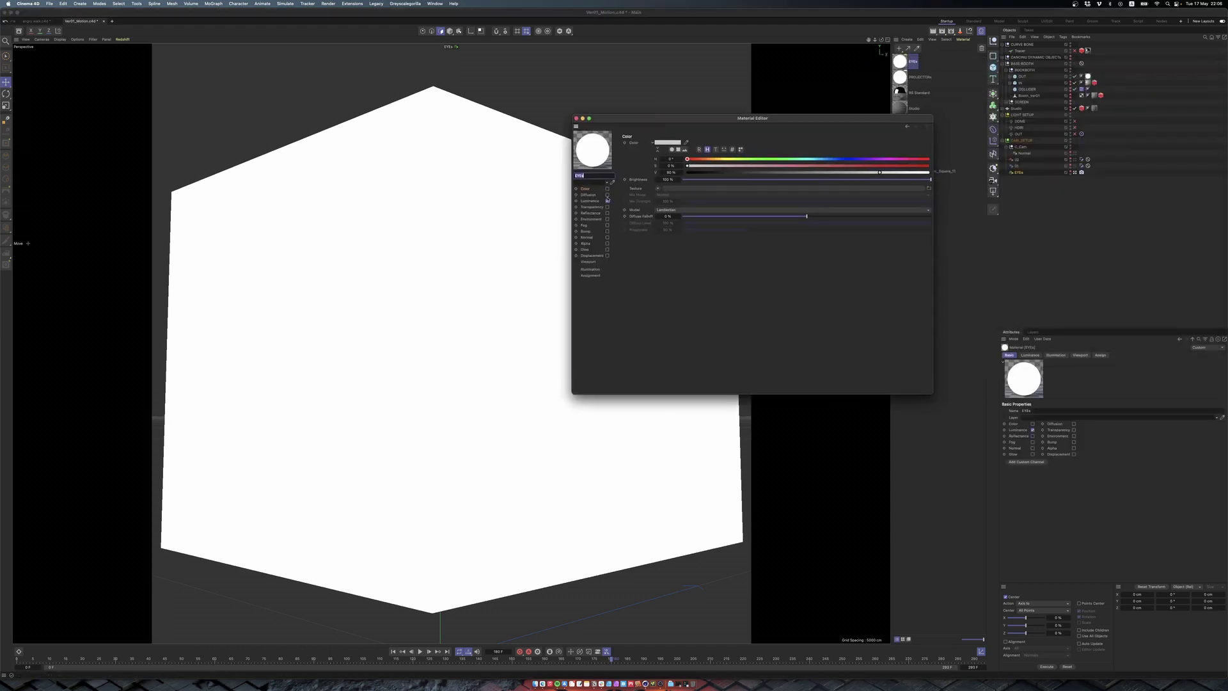
pyautogui.click(589, 200)
pyautogui.click(929, 188)
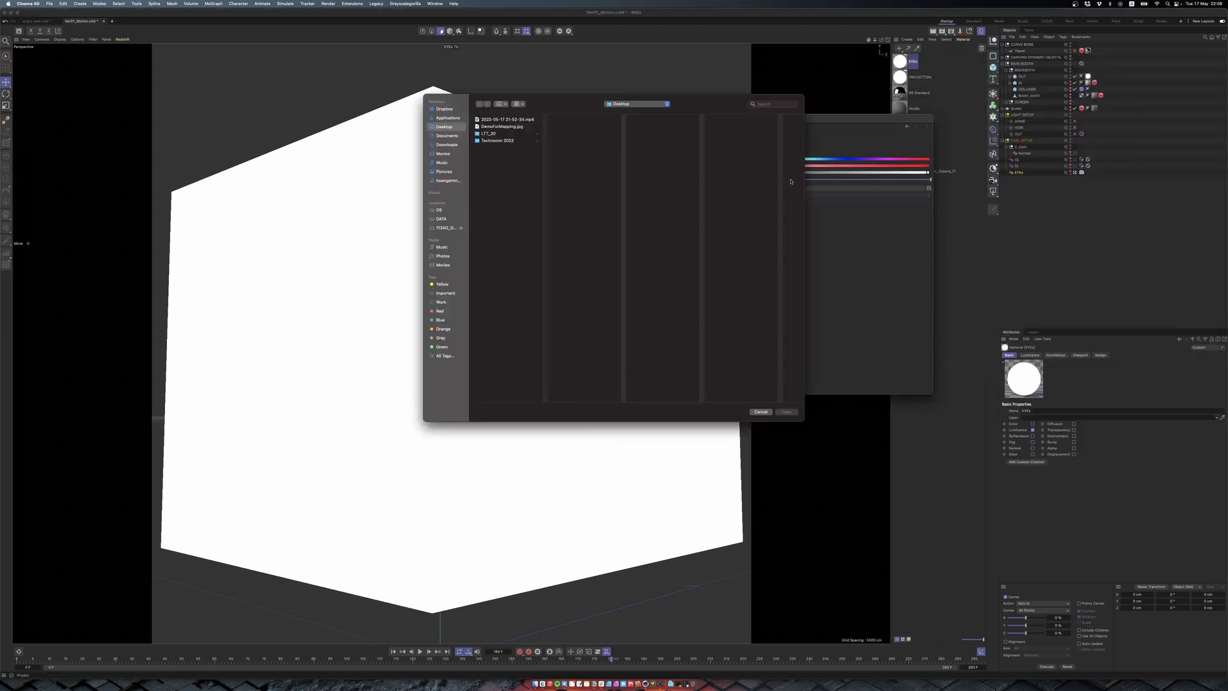
pyautogui.click(505, 126)
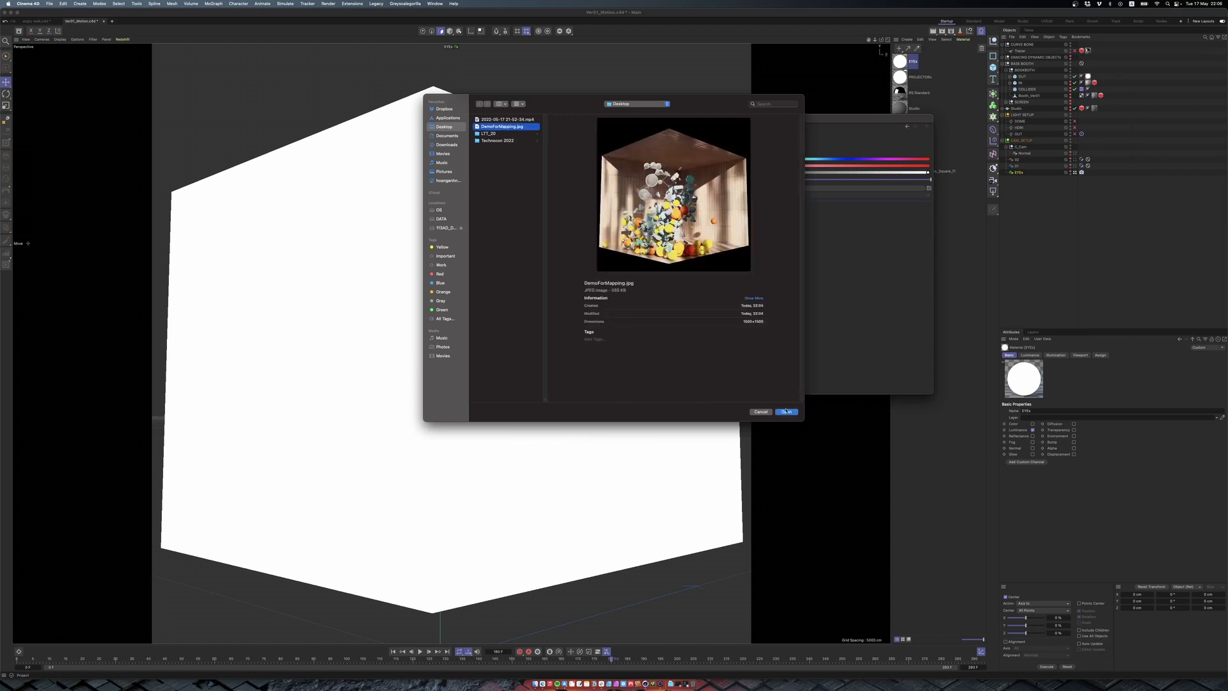
pyautogui.click(786, 411)
pyautogui.click(608, 241)
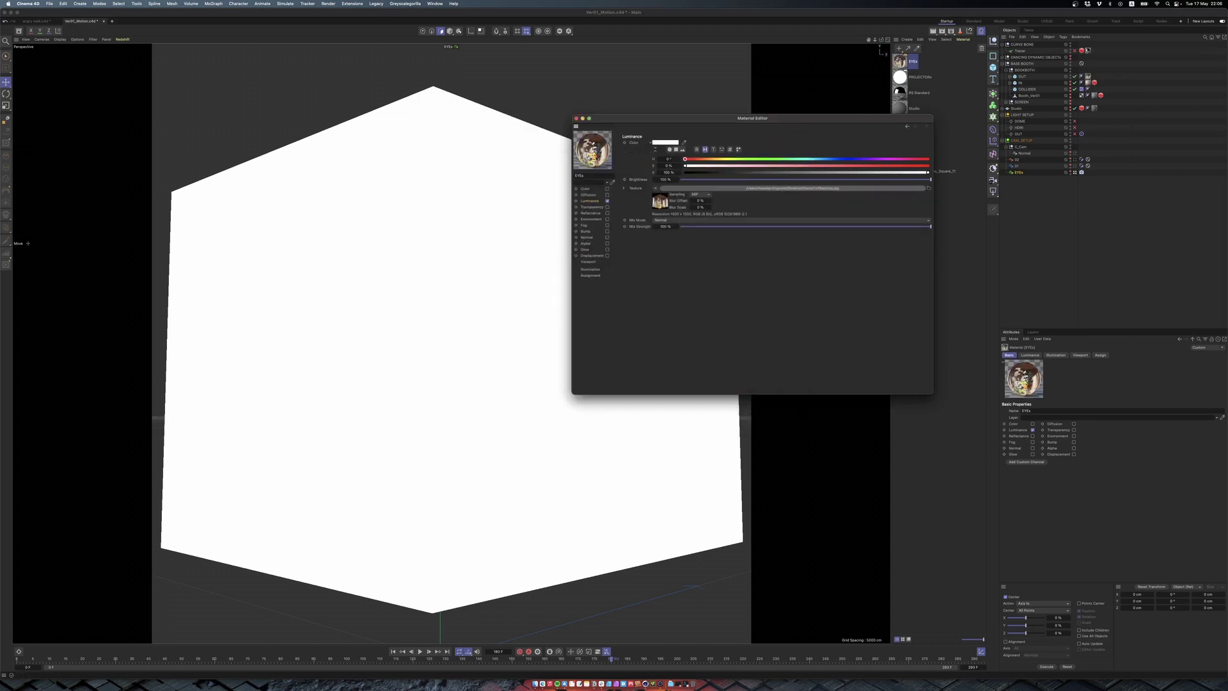
pyautogui.click(628, 191)
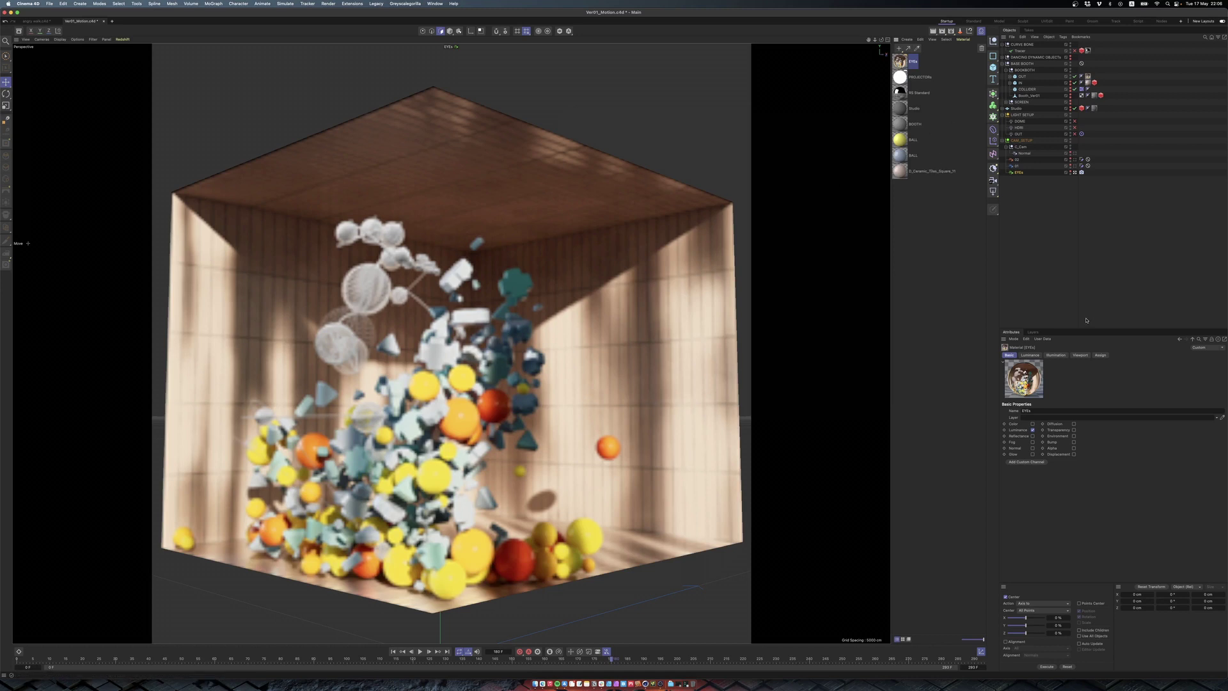
# Set the EYEs material's Texture Preview Size to 2048x2048 and view through camera 01.
pyautogui.click(1079, 355)
pyautogui.click(1054, 419)
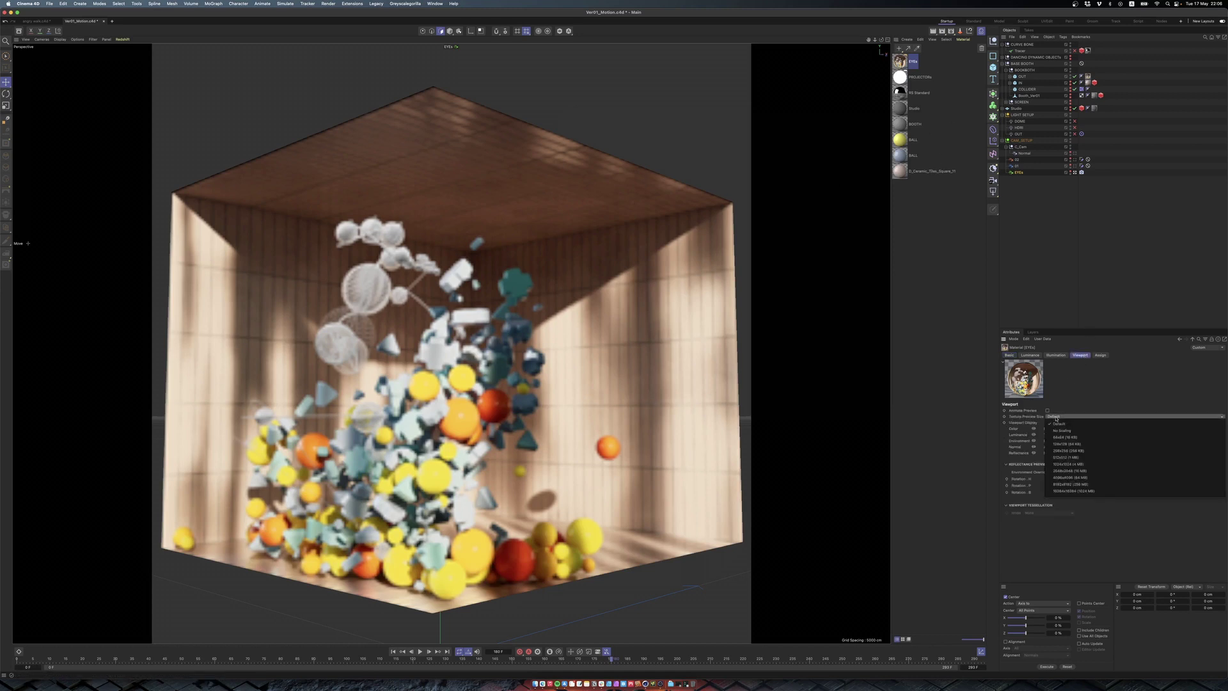
pyautogui.click(1093, 473)
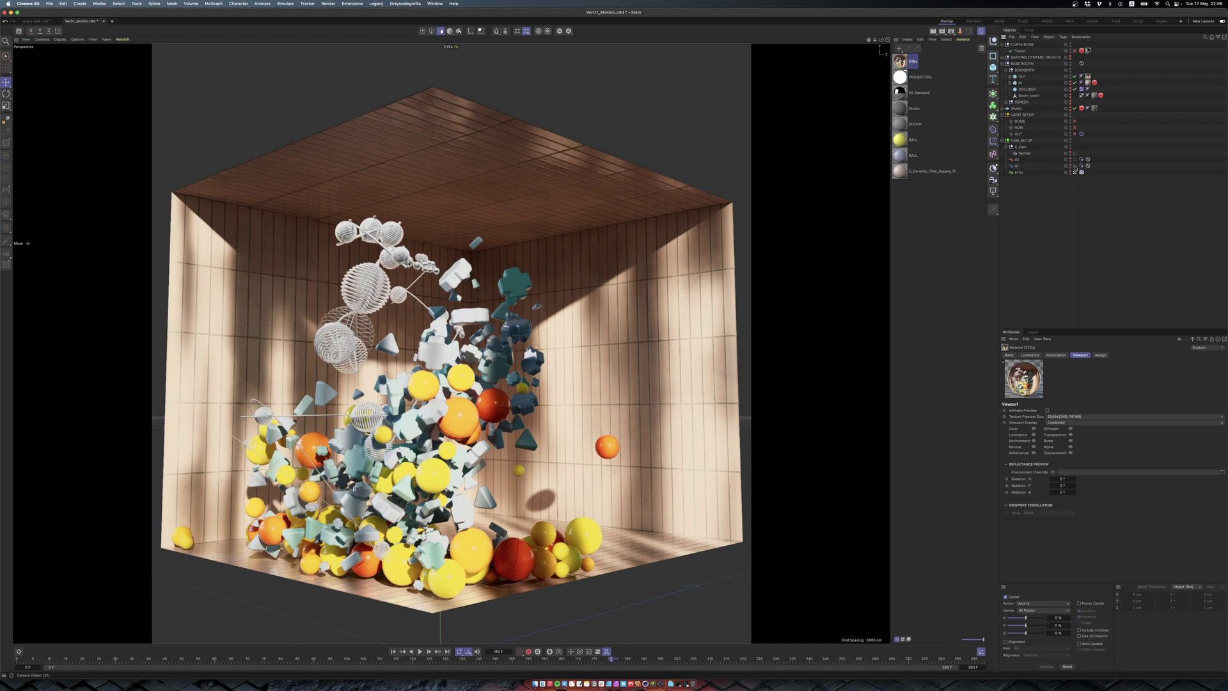
pyautogui.click(1075, 166)
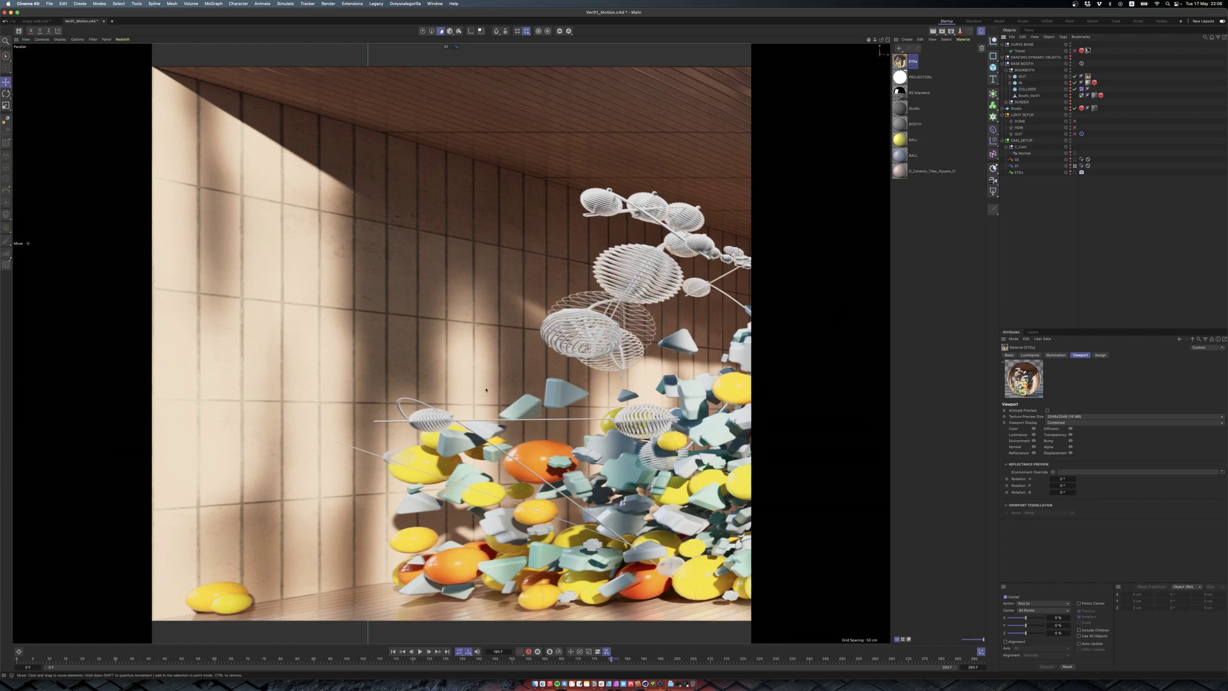
pyautogui.hotkey('ctrl', 'b')
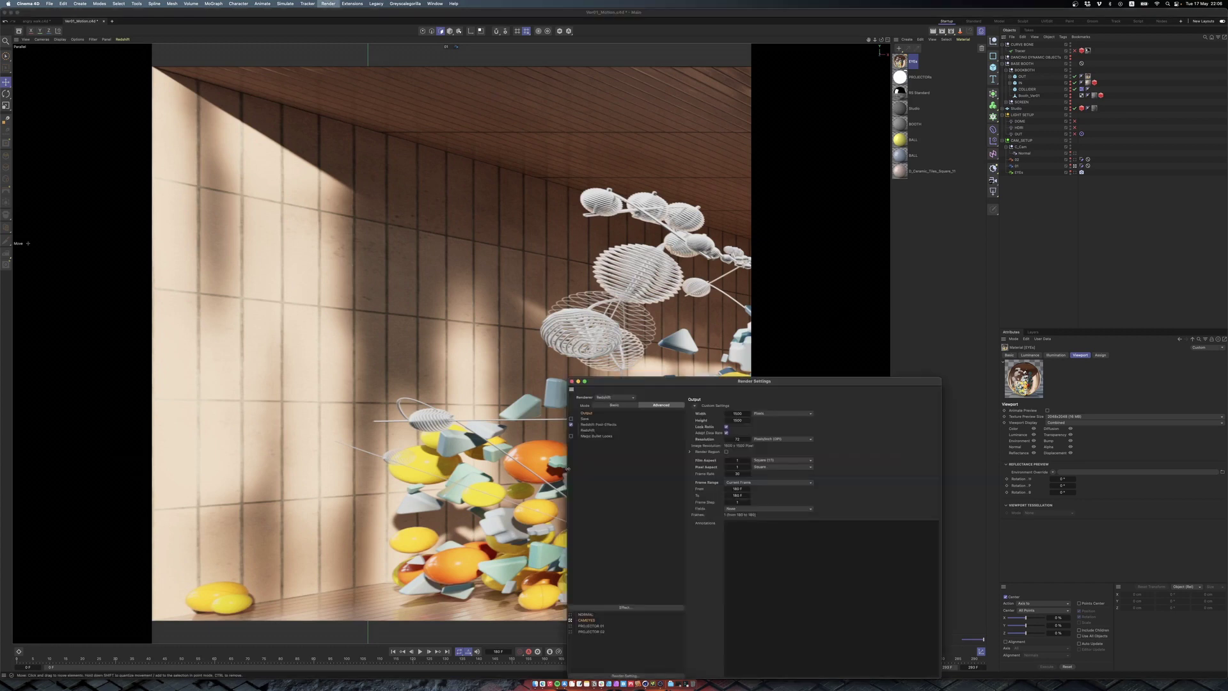
pyautogui.click(570, 625)
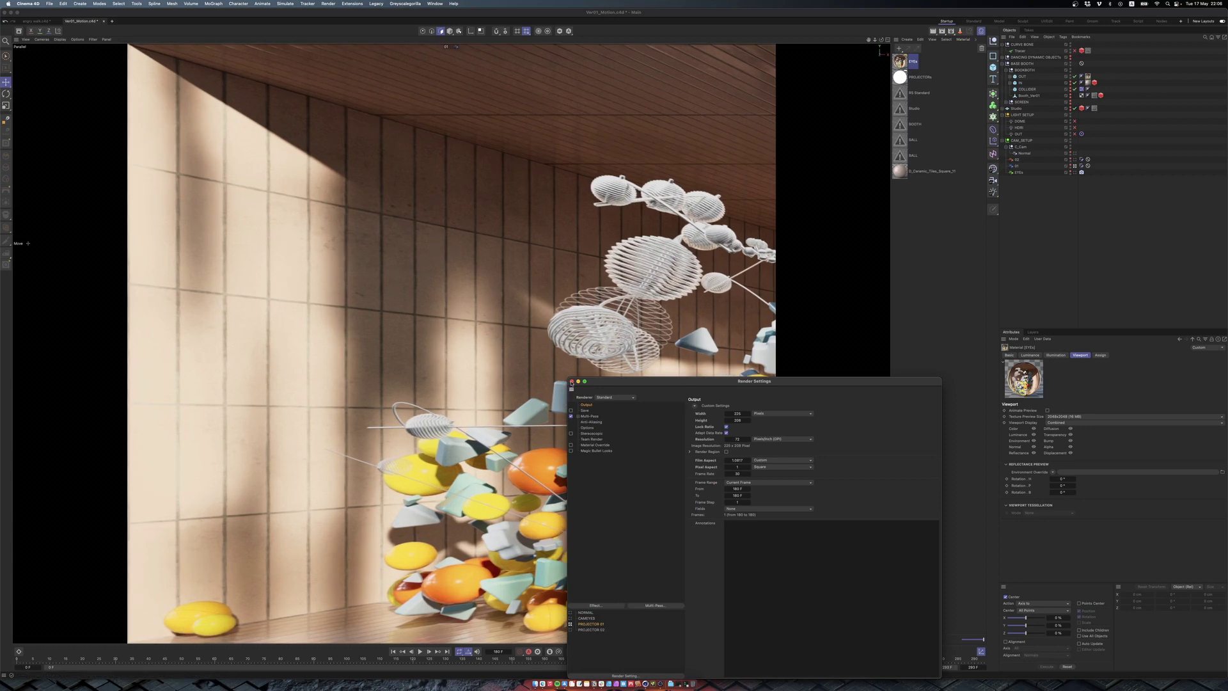
pyautogui.click(571, 381)
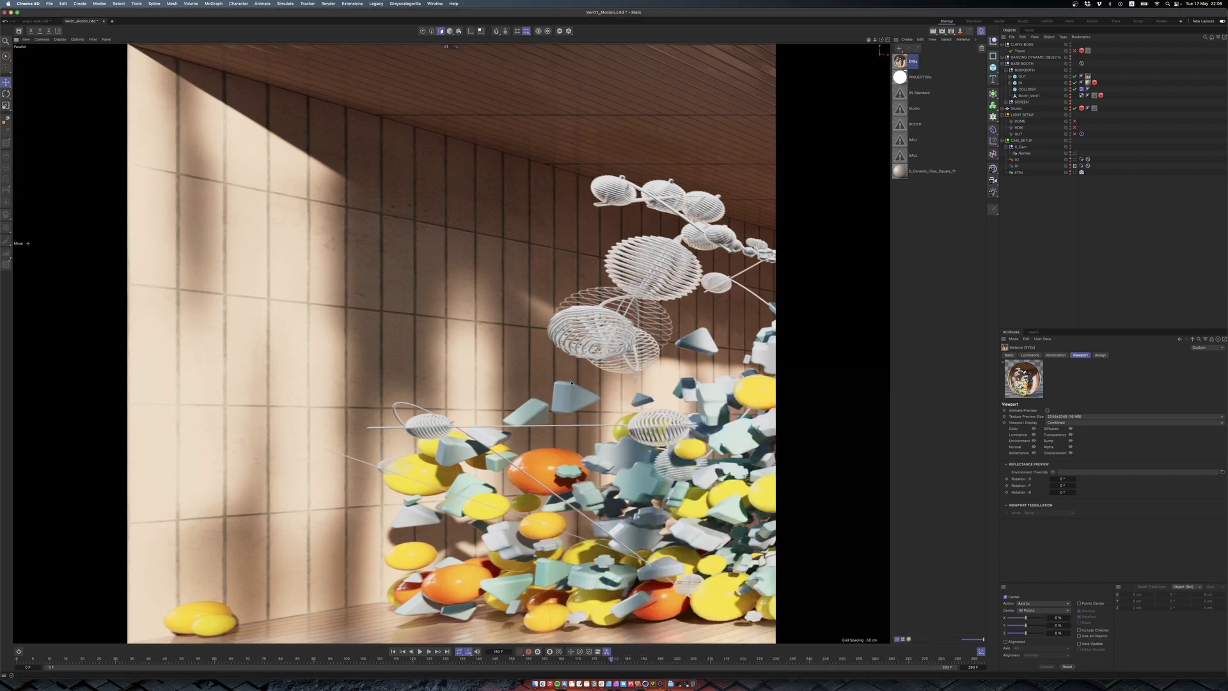
pyautogui.press('super+b')
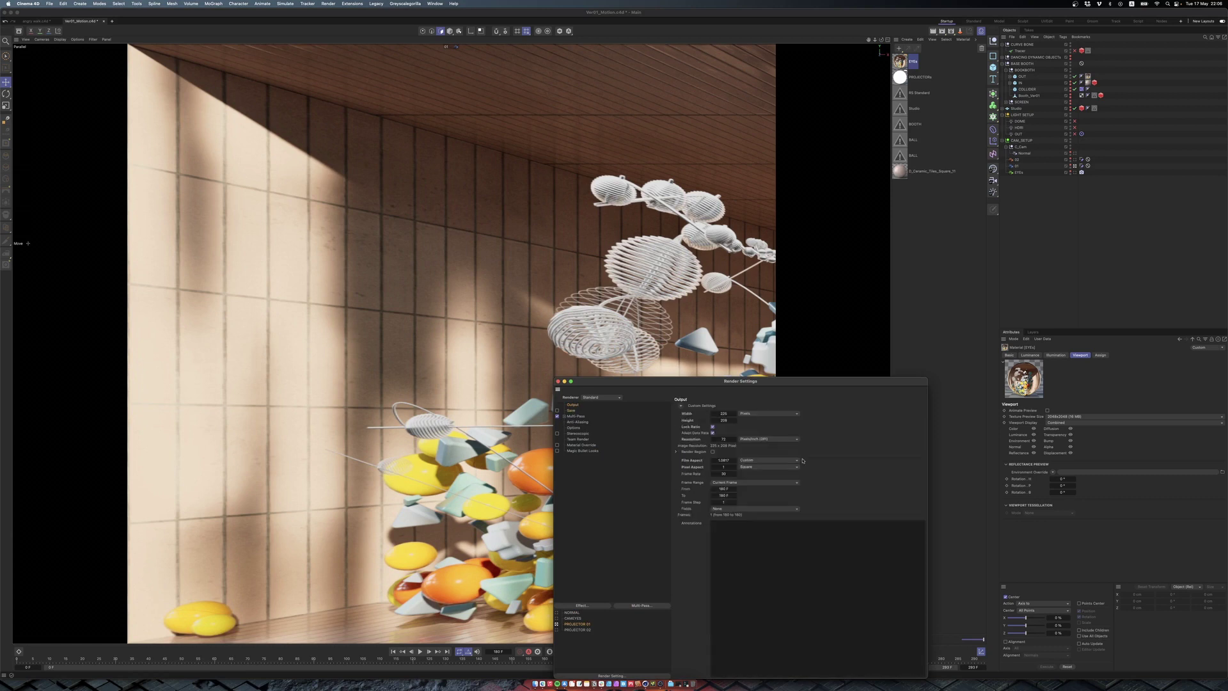
pyautogui.click(557, 381)
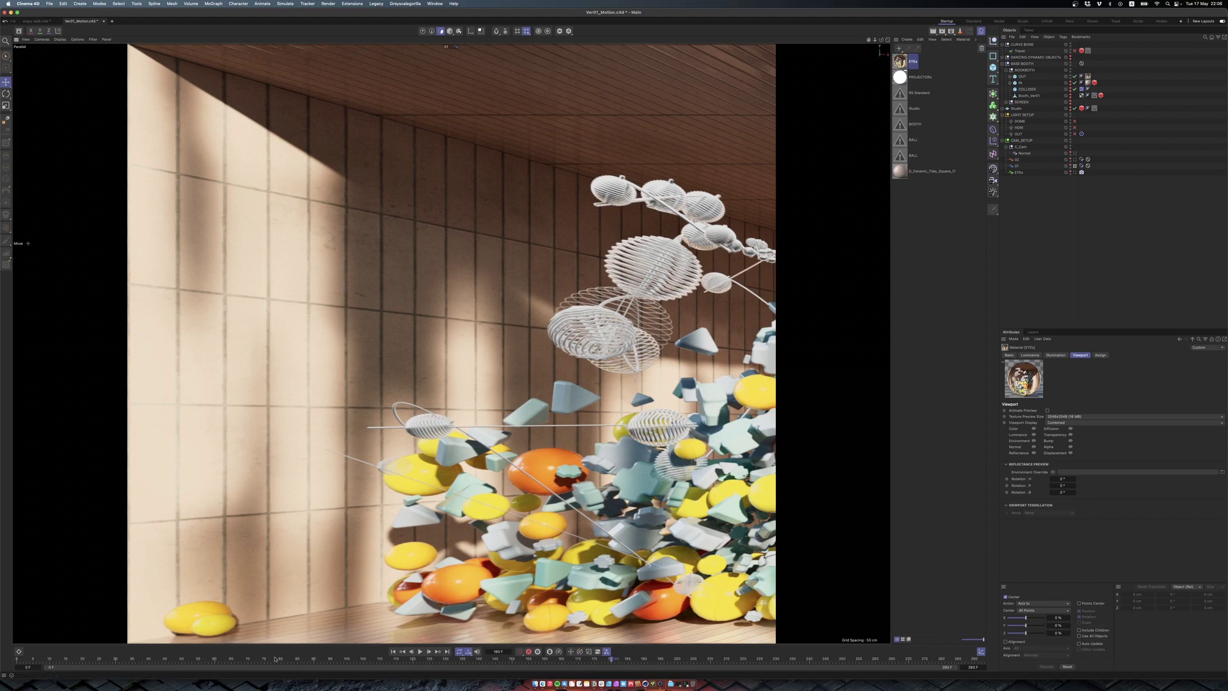
pyautogui.hotkey('ctrl', 'b')
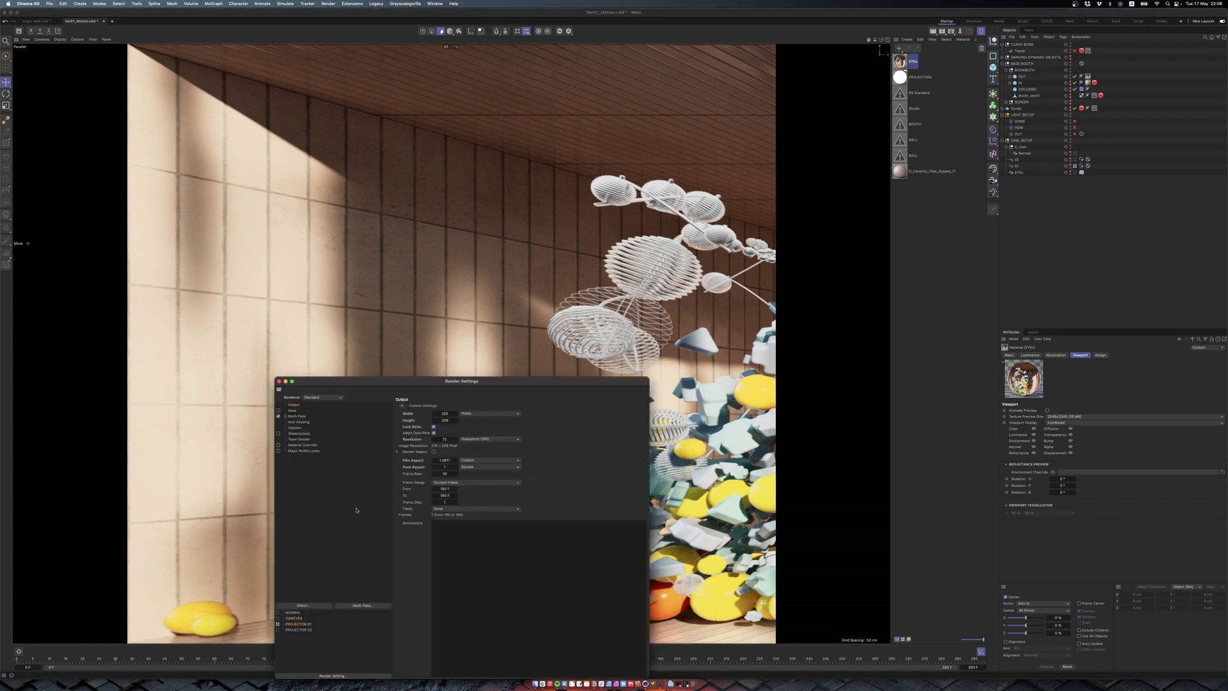
# Set render Anti-Aliasing to Best, glance at Options, and close Render Settings.
pyautogui.click(297, 423)
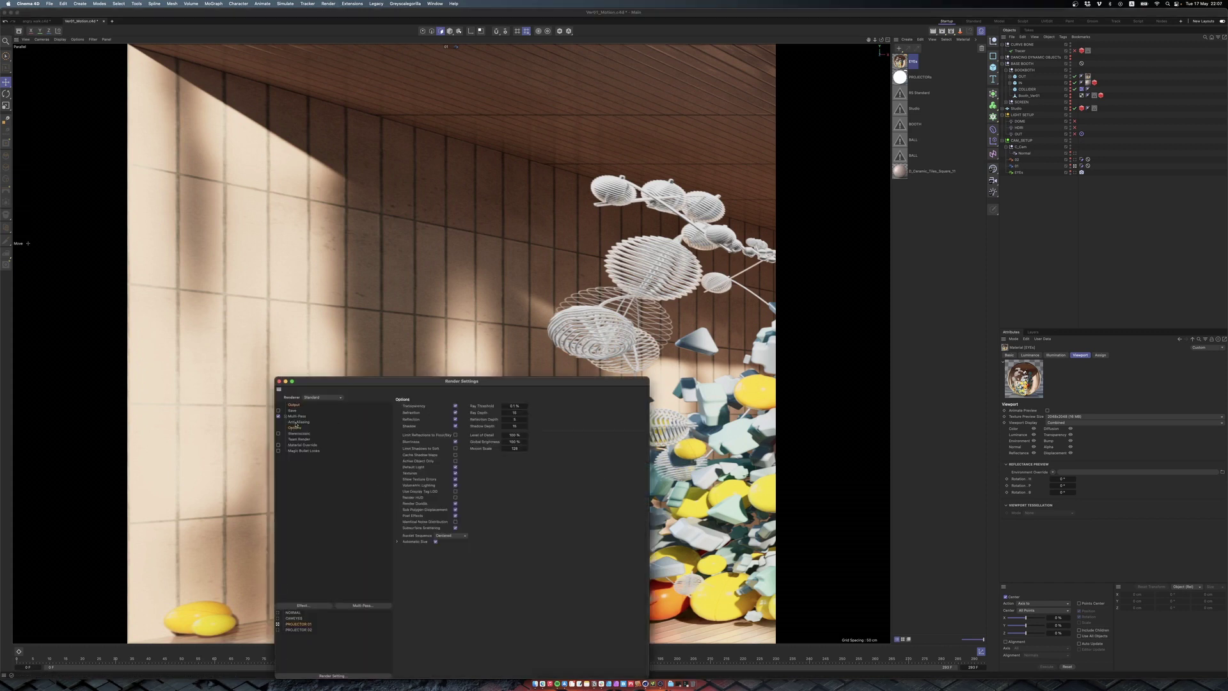
pyautogui.click(466, 406)
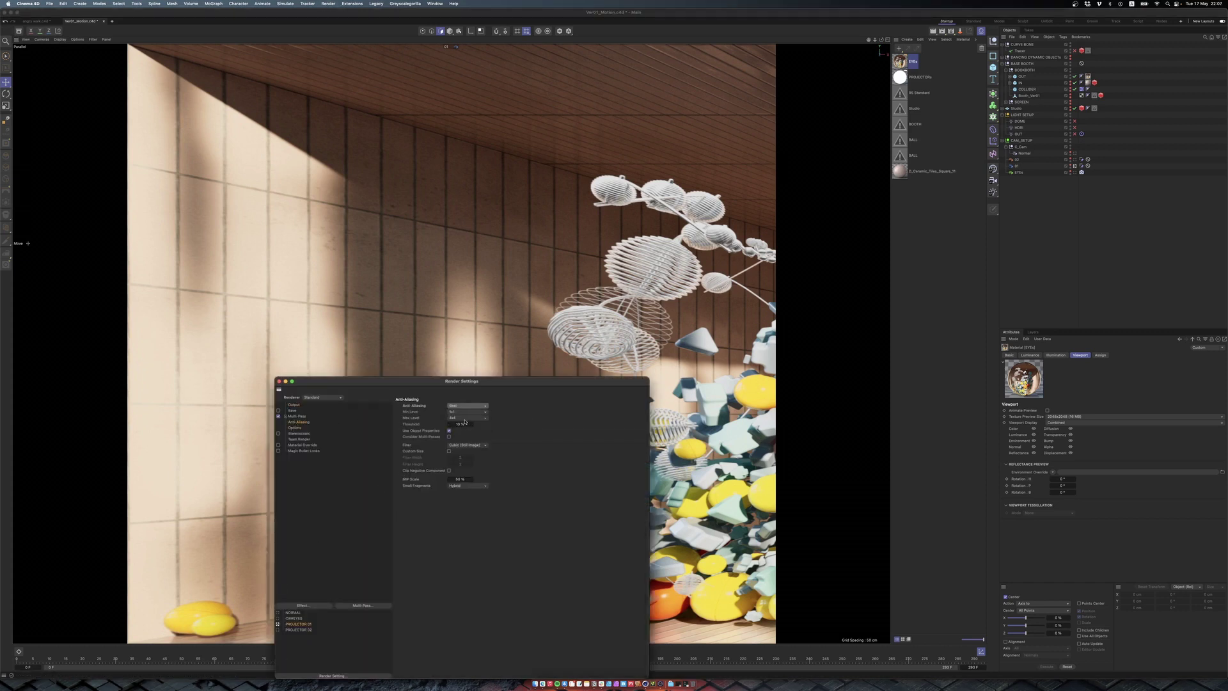
pyautogui.click(464, 427)
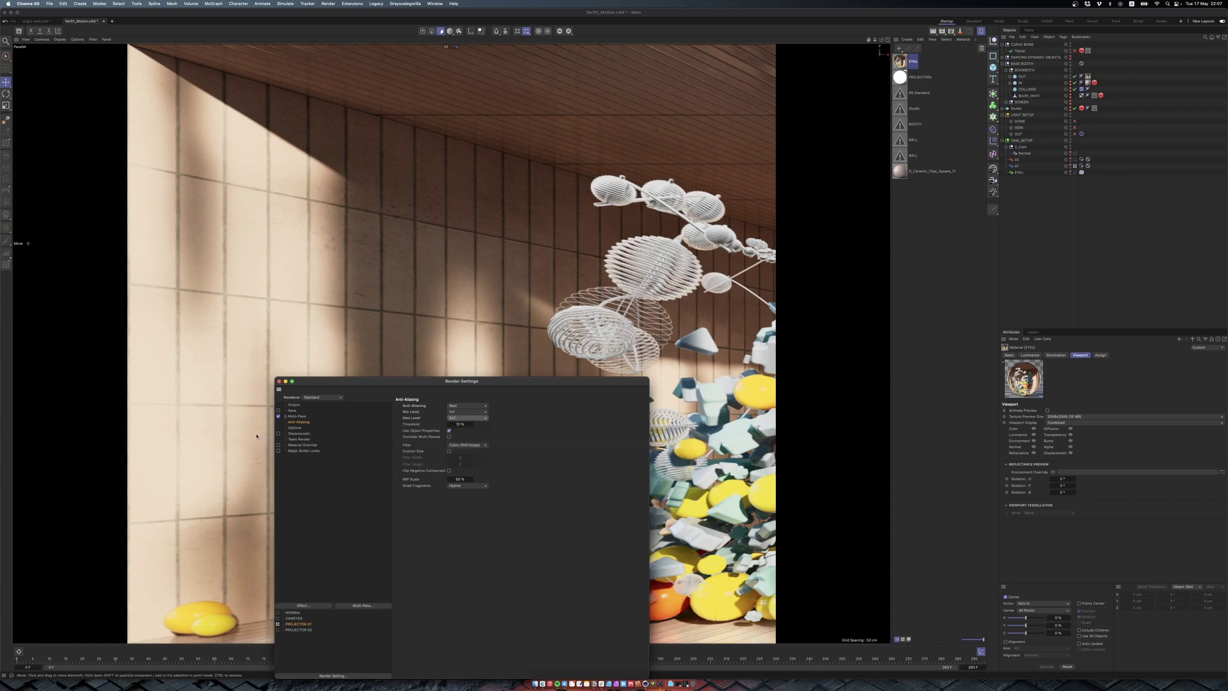
pyautogui.click(292, 428)
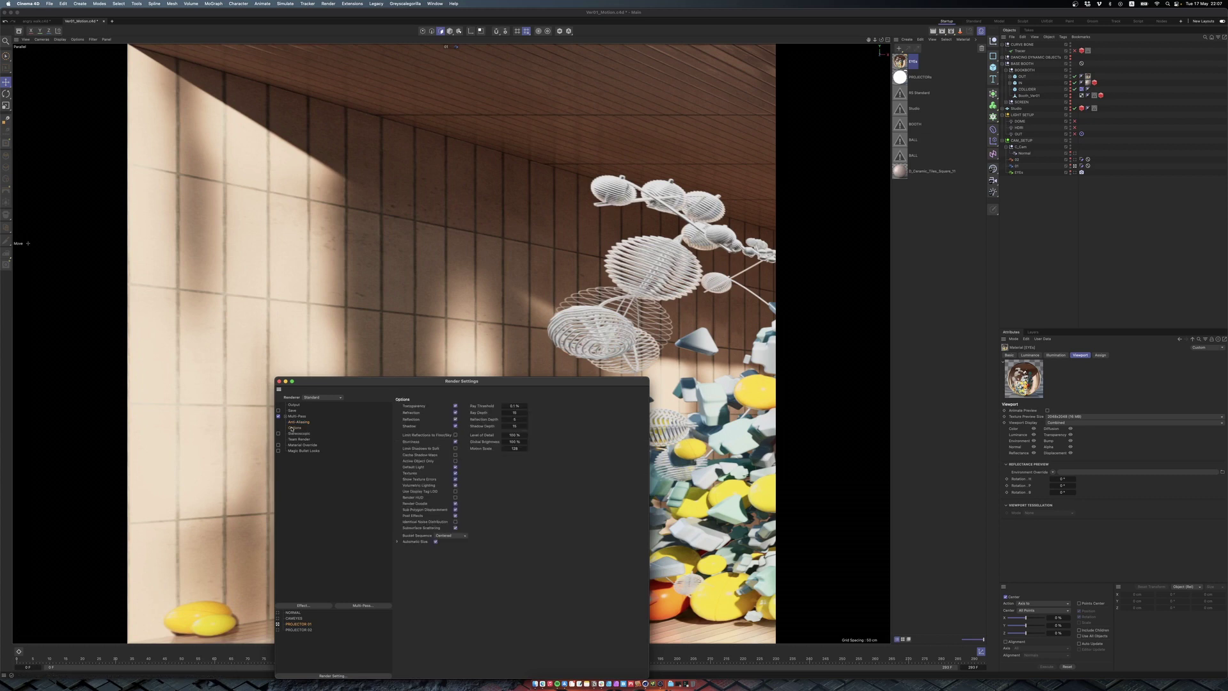
pyautogui.click(279, 381)
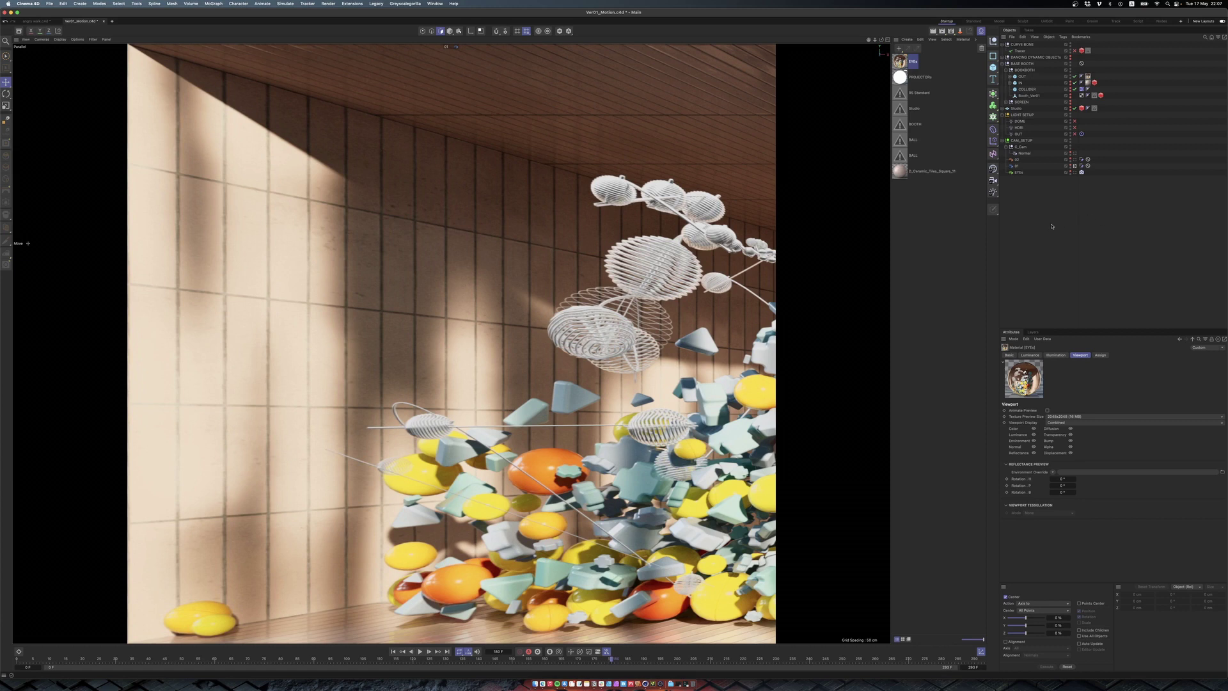
# Render a preview, set Output Width to 900, and render PROJECTOR 01 at 900×832.
pyautogui.hotkey('shift', 'r')
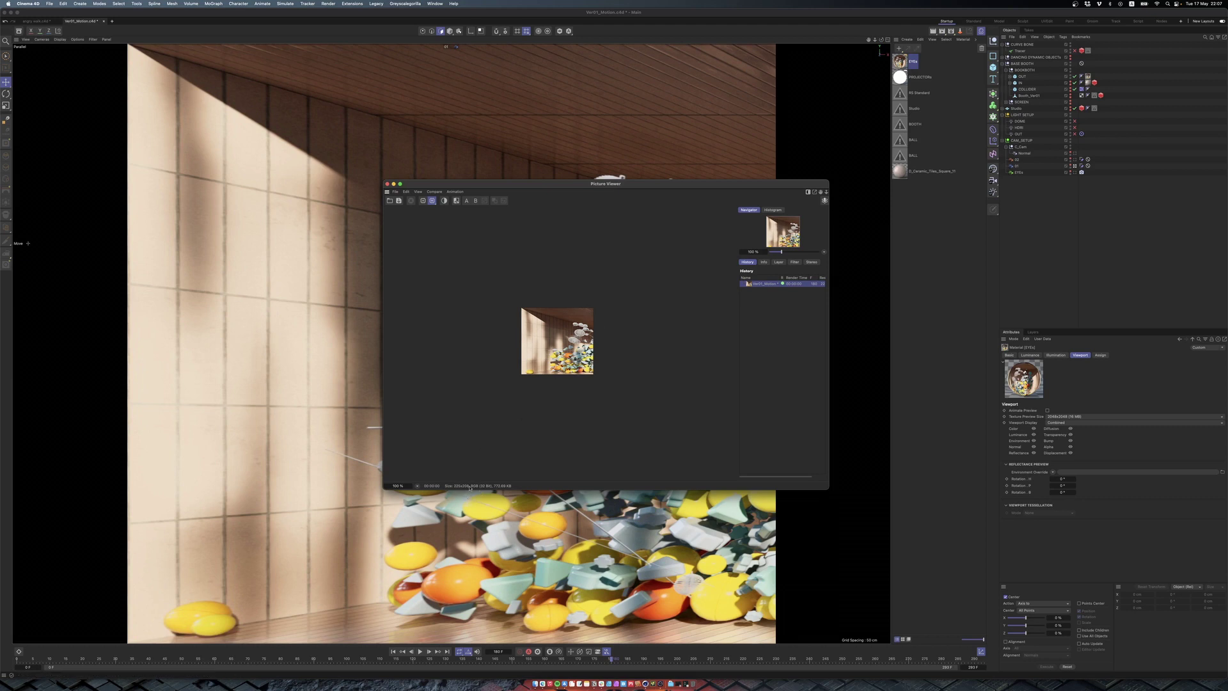
pyautogui.press('super+b')
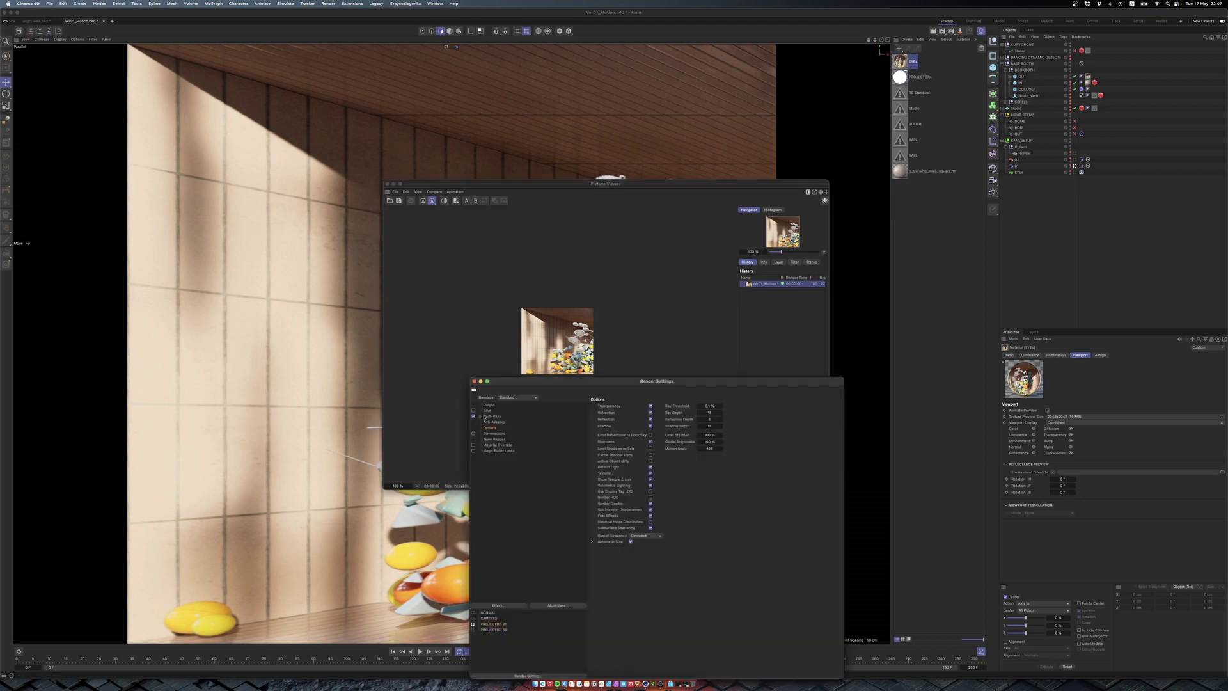
pyautogui.click(487, 411)
pyautogui.click(491, 405)
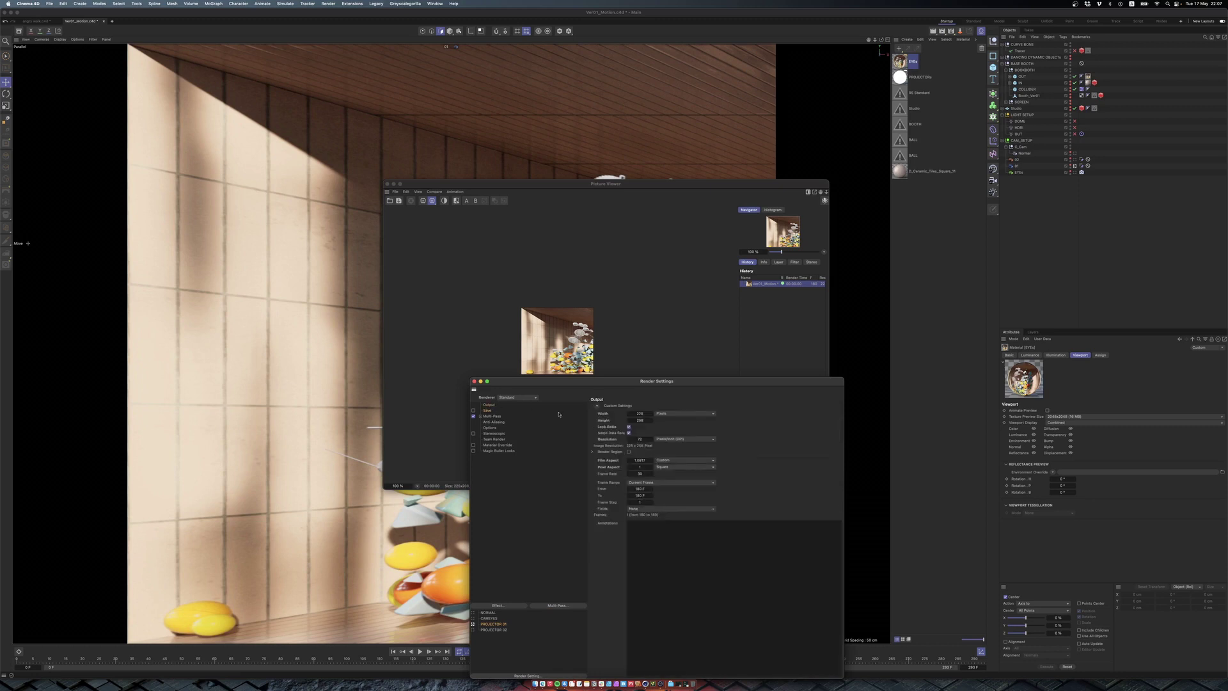
pyautogui.doubleClick(643, 415)
pyautogui.write('900')
pyautogui.press('Return')
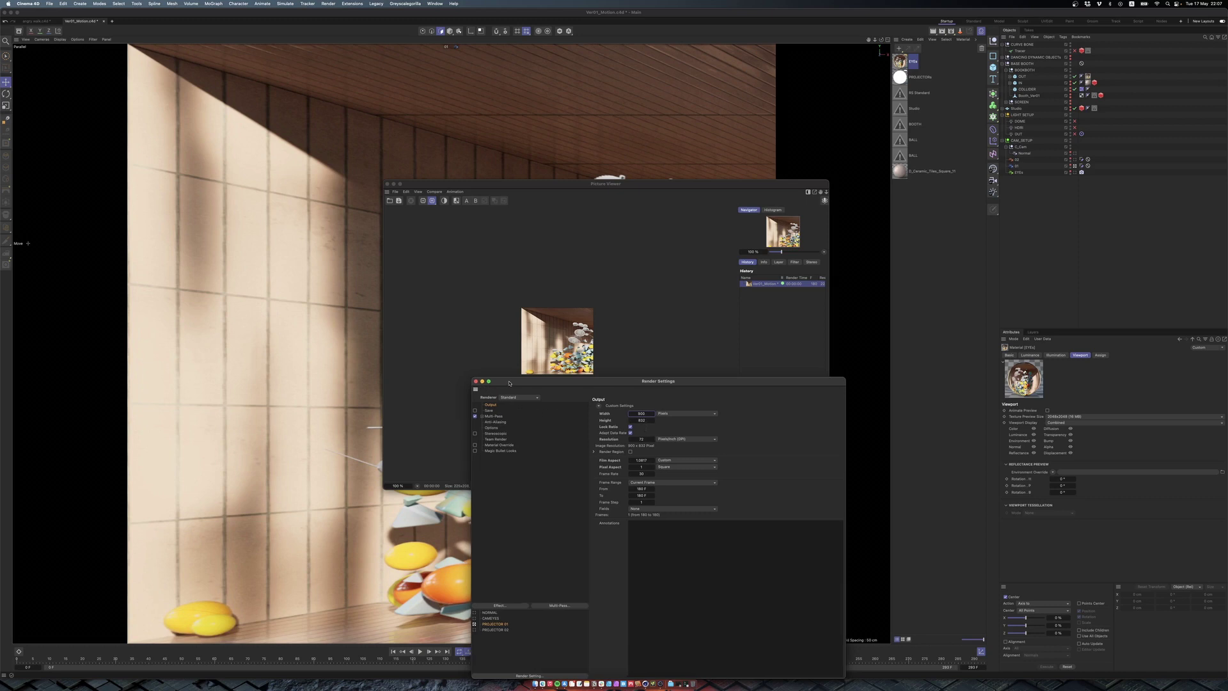
pyautogui.moveTo(508, 383)
pyautogui.mouseDown()
pyautogui.moveTo(805, 304)
pyautogui.moveTo(782, 296)
pyautogui.mouseUp()
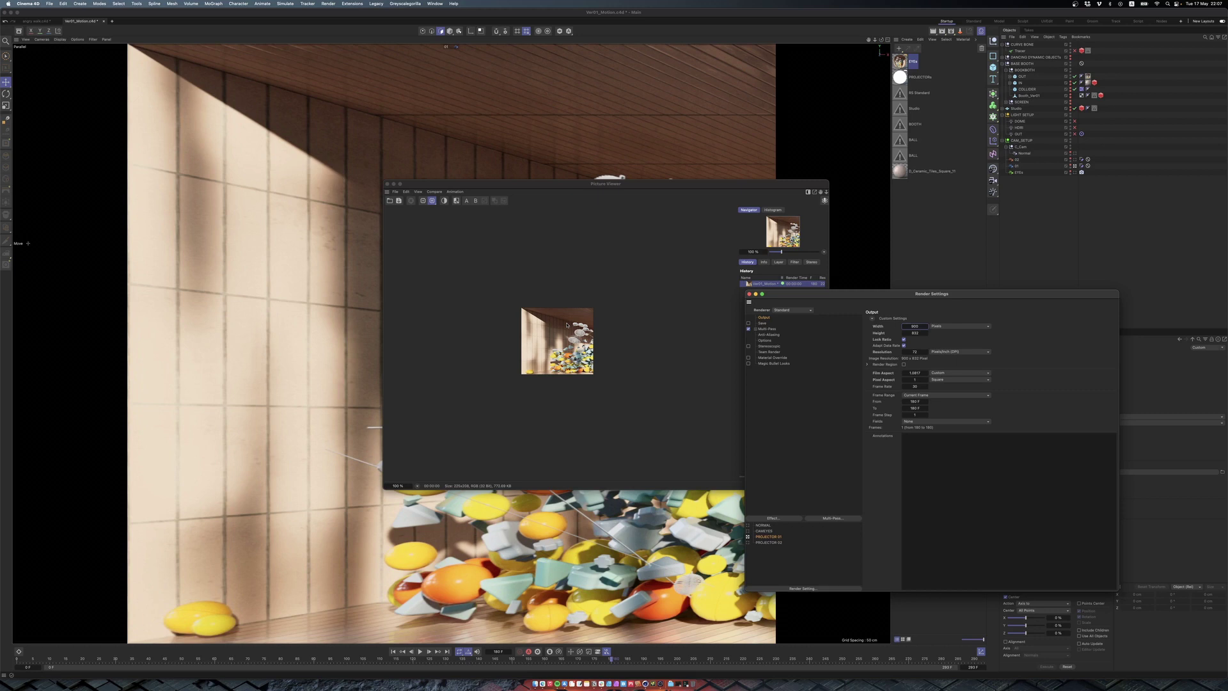
pyautogui.hotkey('shift', 'r')
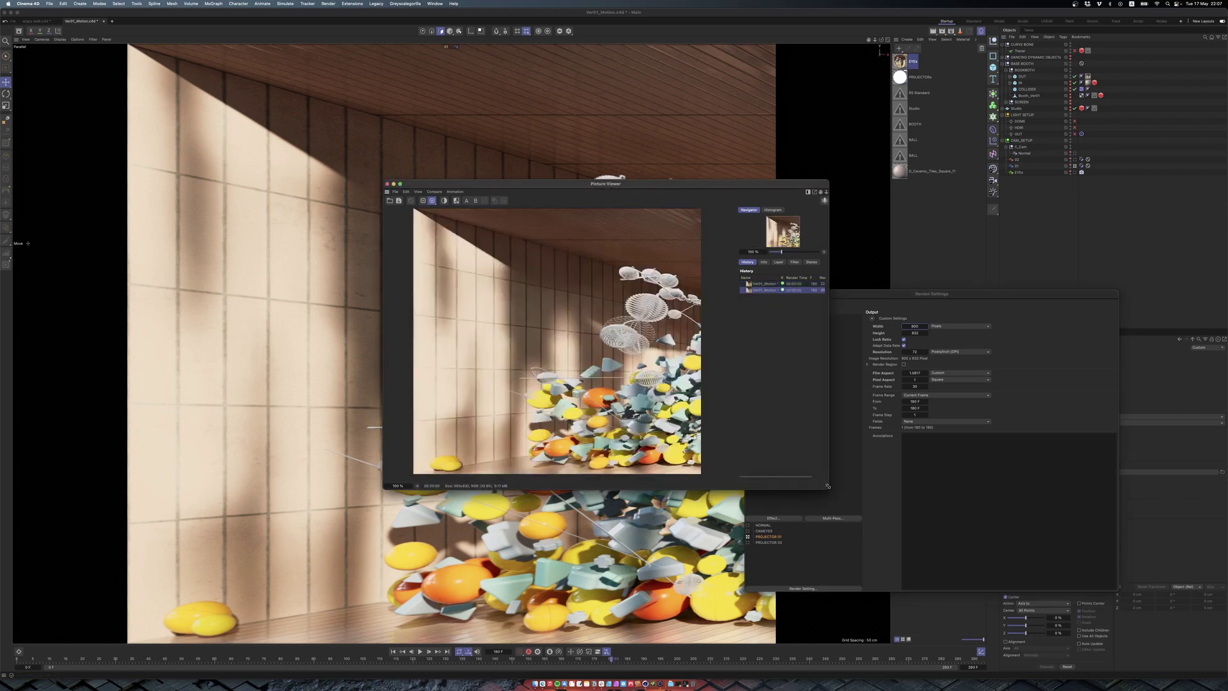
# Make PROJECTOR 02 the active render setting and render its 1032×832 view.
pyautogui.moveTo(827, 486); pyautogui.dragTo(857, 531)
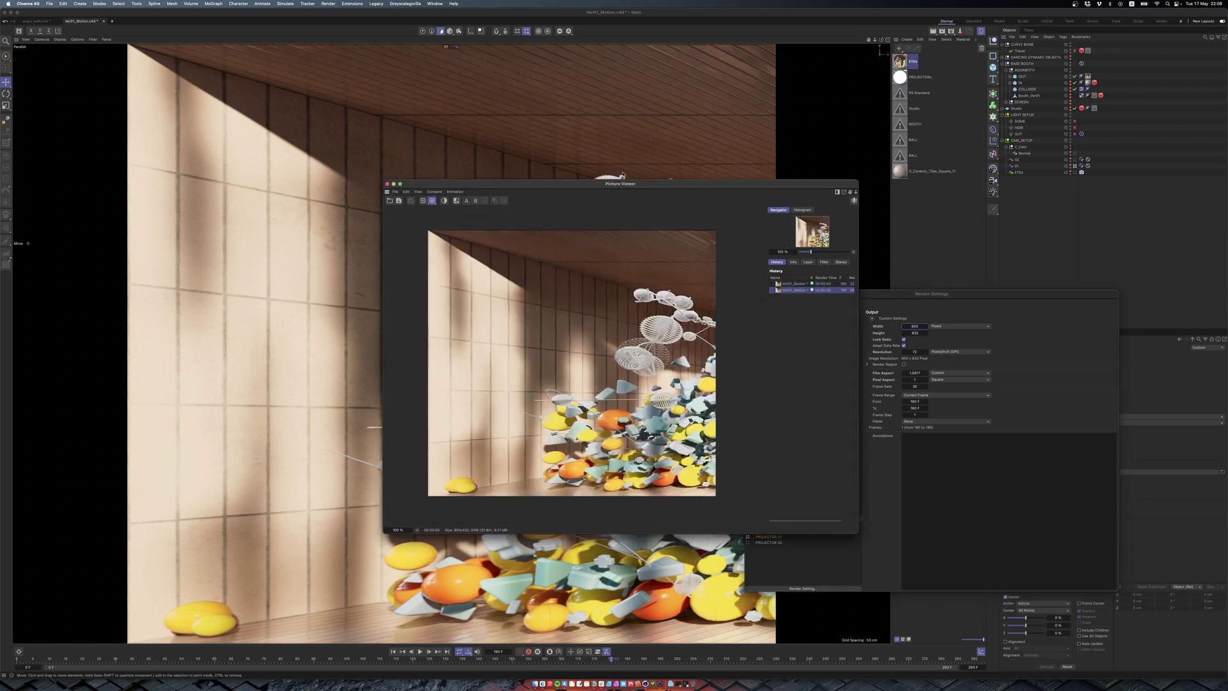
pyautogui.moveTo(620, 183); pyautogui.dragTo(488, 144)
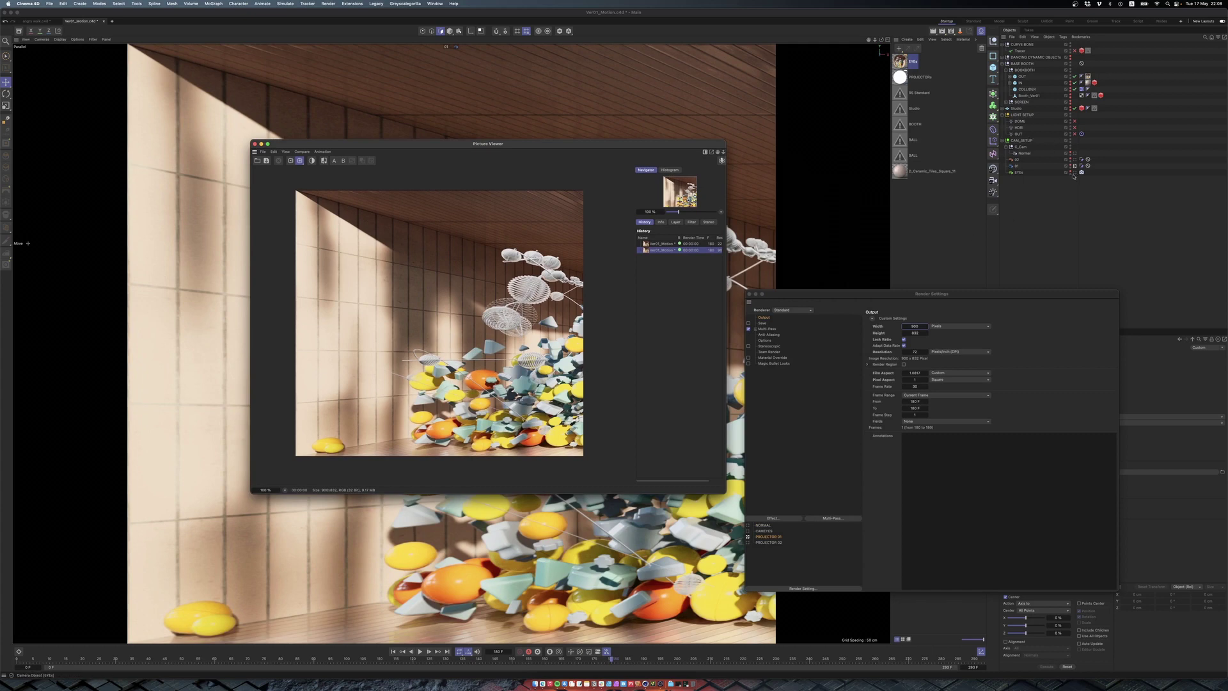
pyautogui.click(1074, 160)
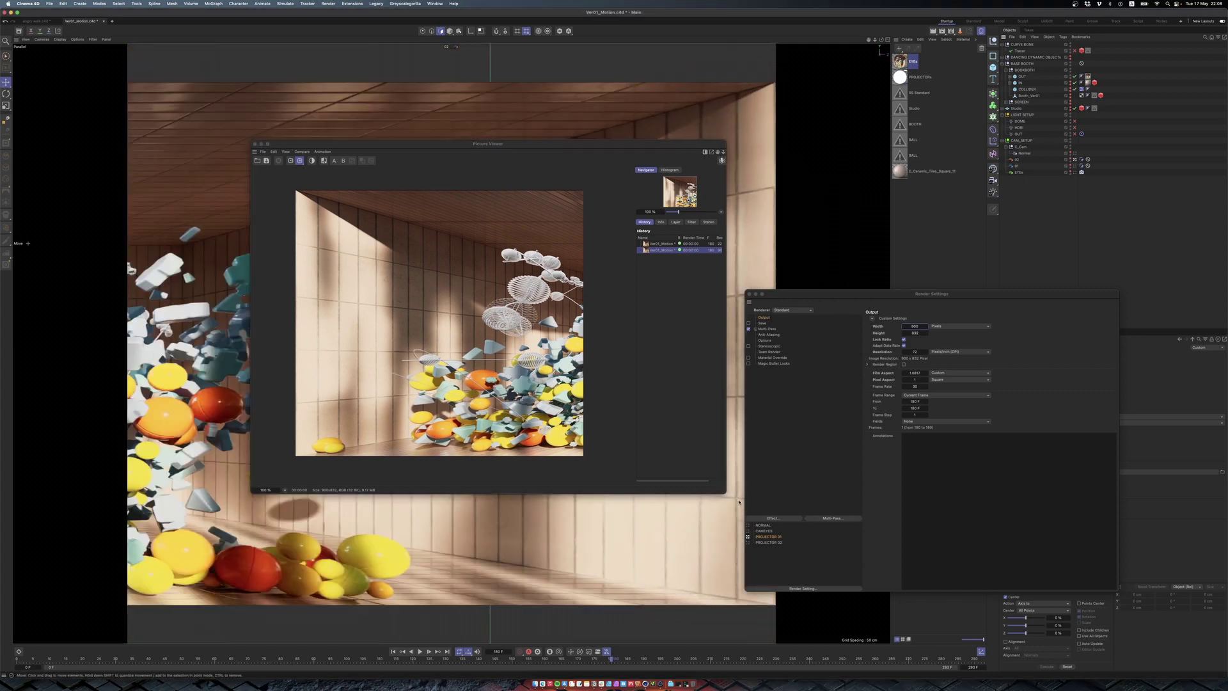
pyautogui.click(747, 542)
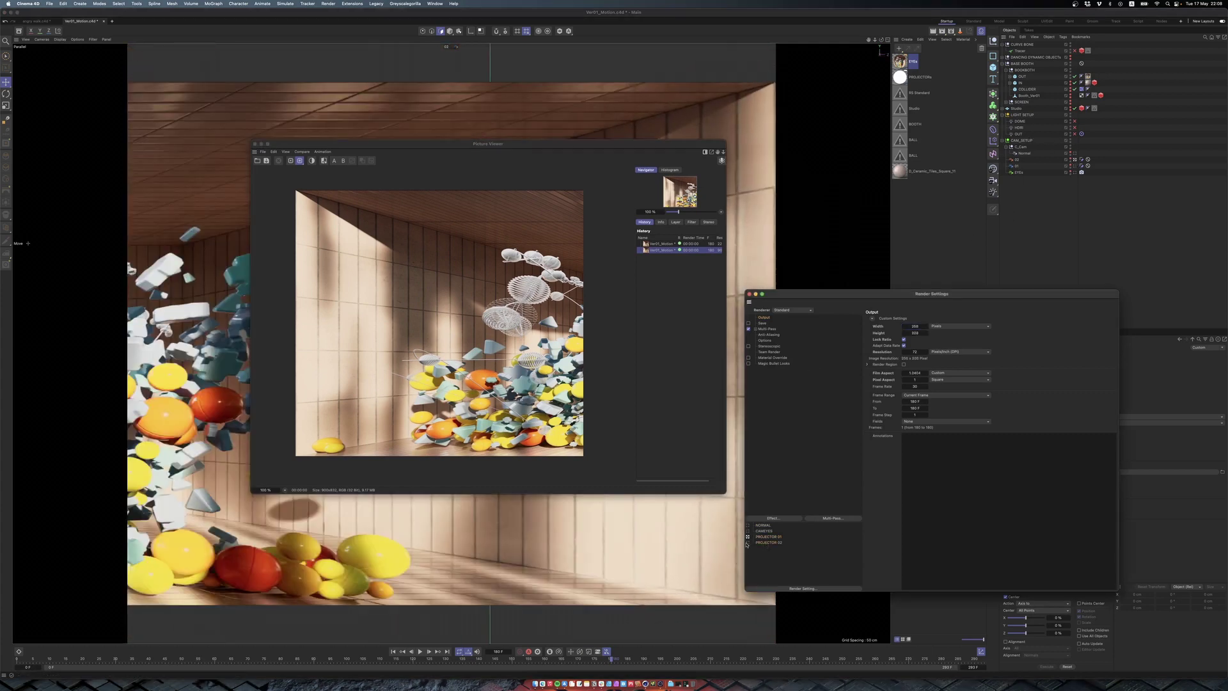
pyautogui.click(748, 543)
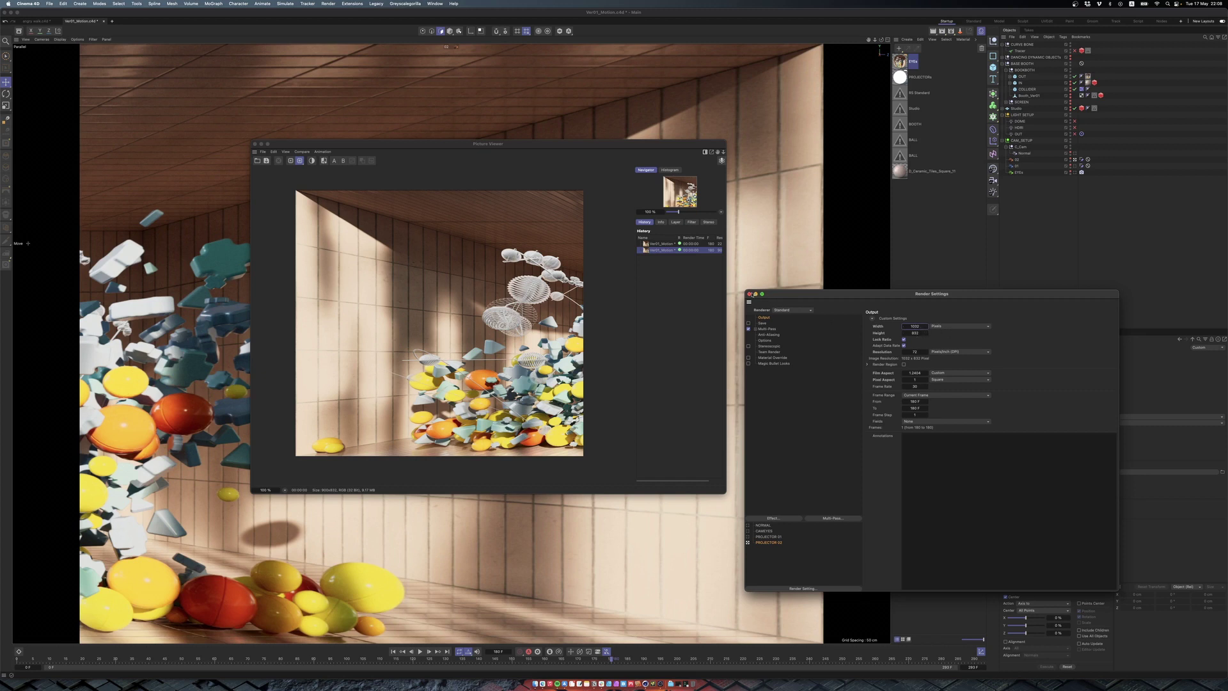
pyautogui.hotkey('shift', 'r')
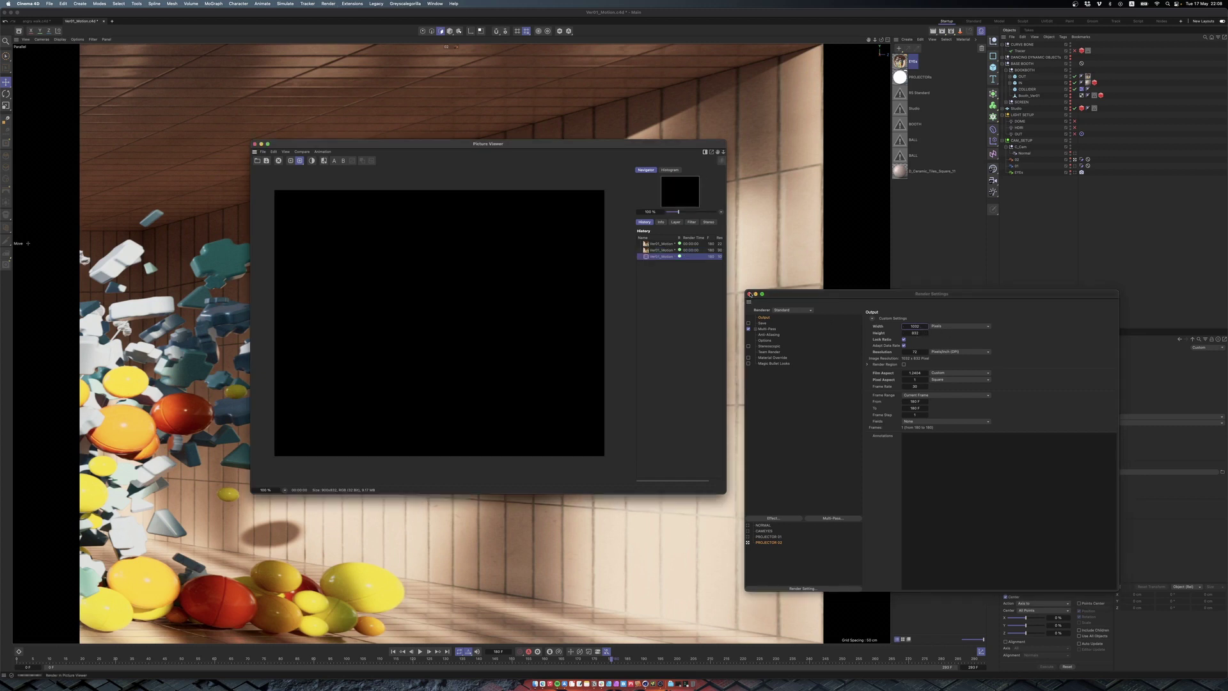
# Flip between the Picture Viewer history entries to compare the two renders.
pyautogui.press('Up')
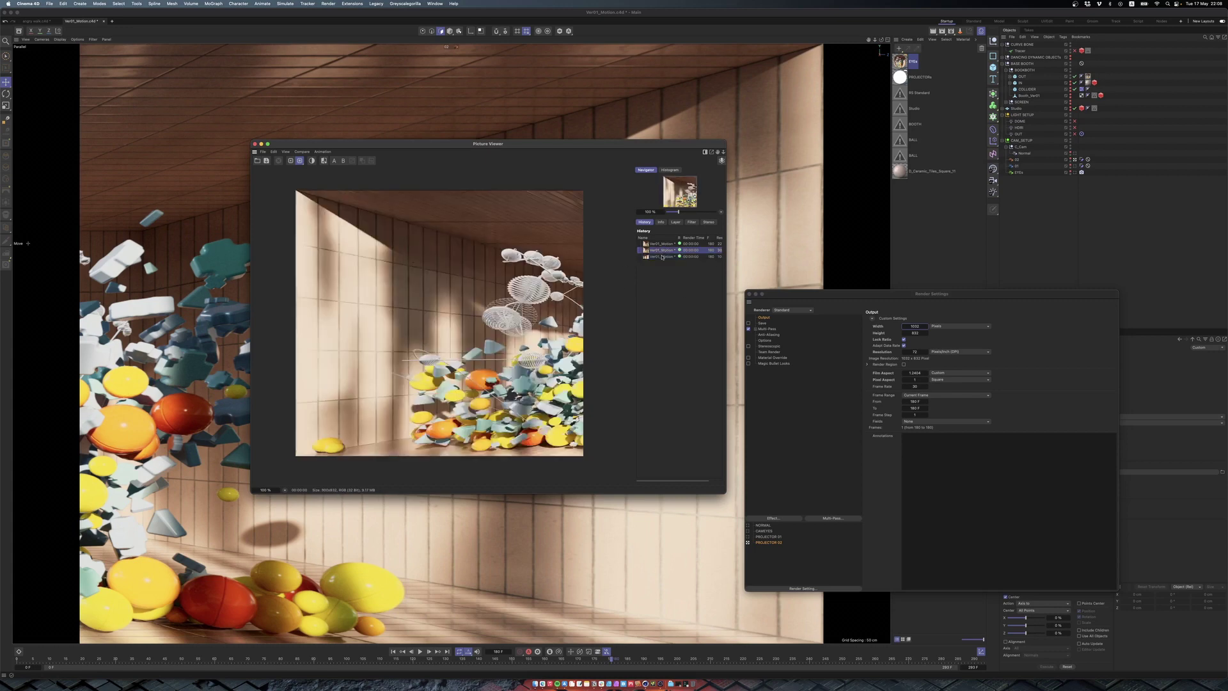
pyautogui.press('Down')
pyautogui.press('Up')
pyautogui.press('Down')
pyautogui.click(663, 250)
pyautogui.click(664, 256)
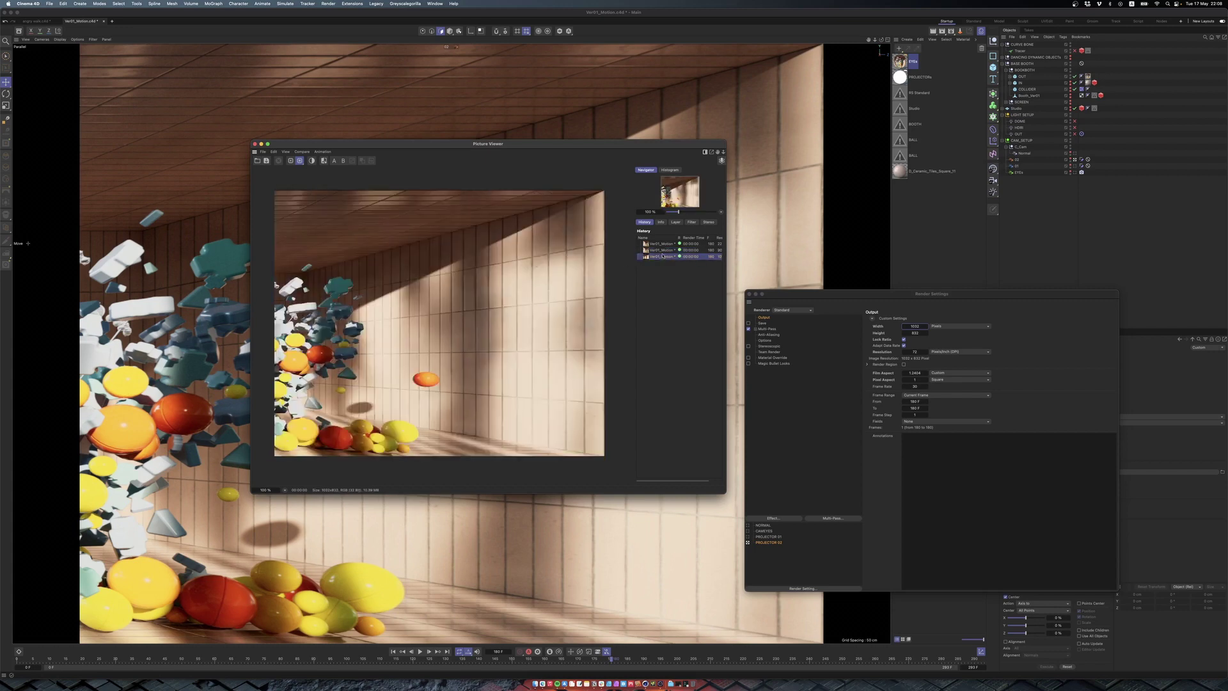
pyautogui.click(663, 257)
# Save the earlier render from the history as a JPG named 01.jpg.
pyautogui.rightClick(663, 250)
pyautogui.click(690, 334)
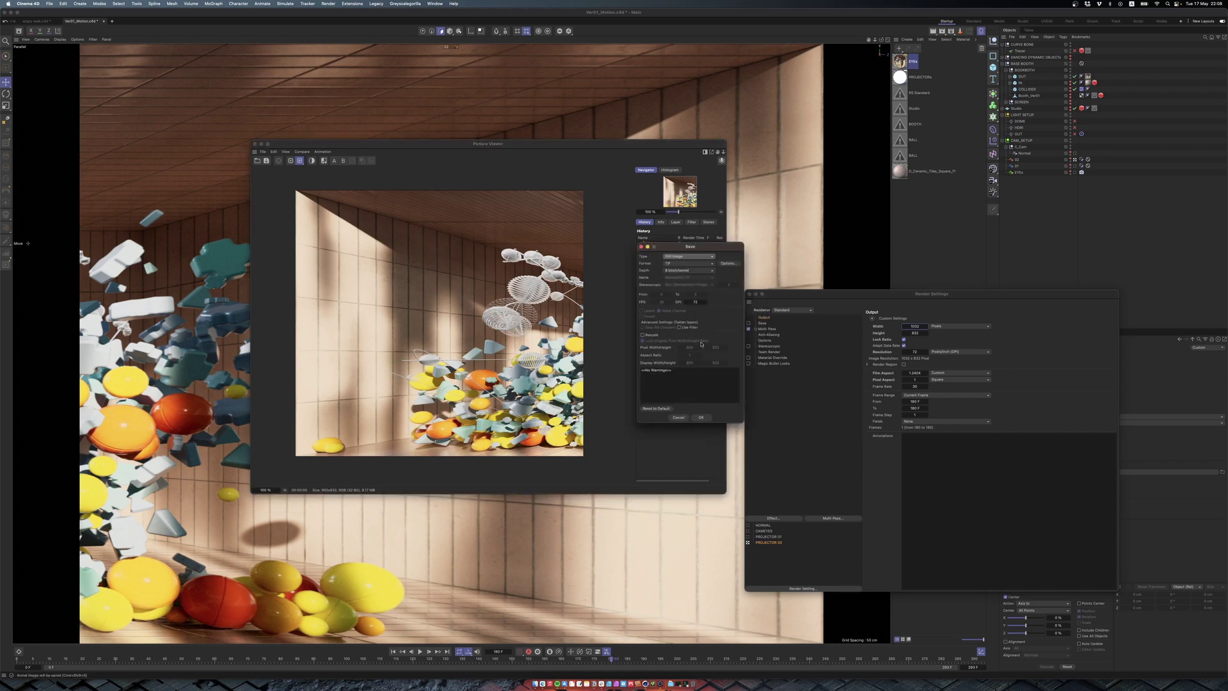
pyautogui.click(683, 263)
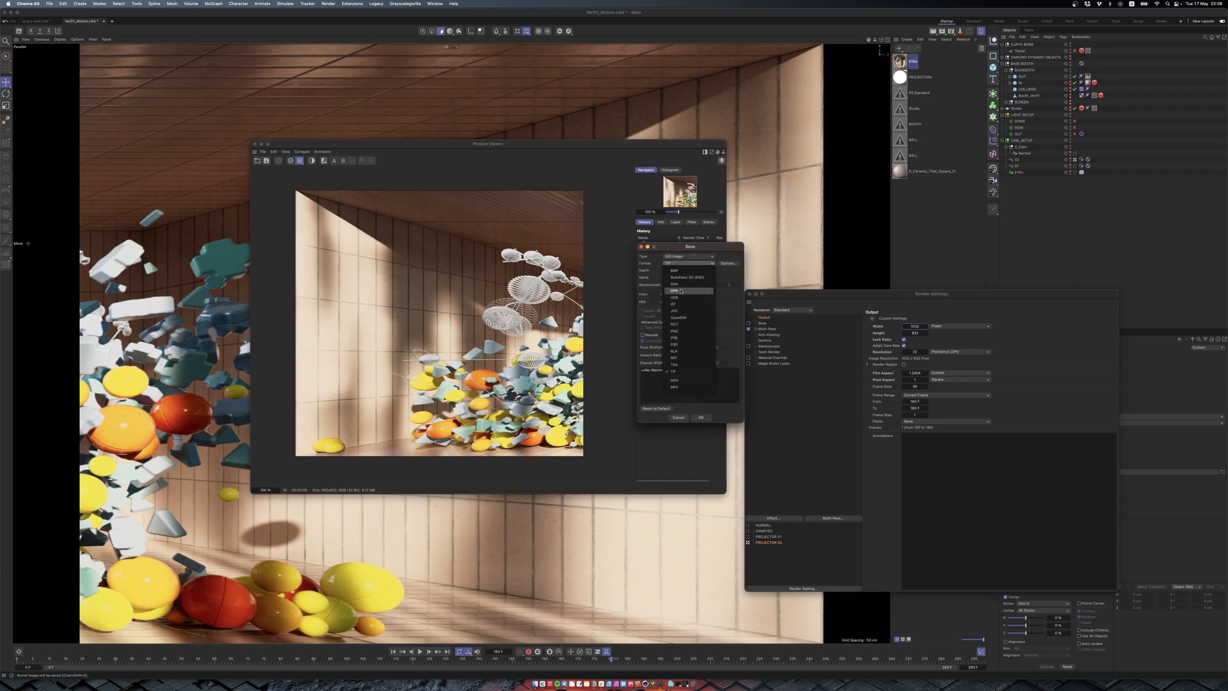
pyautogui.click(681, 312)
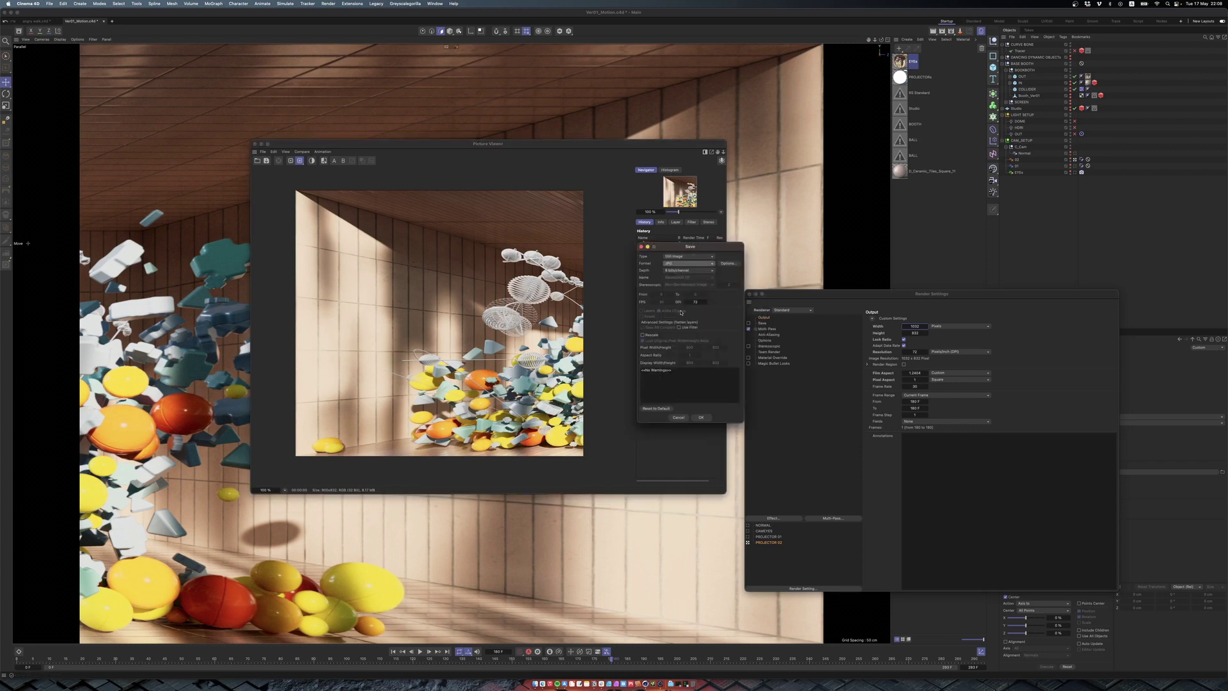
pyautogui.click(701, 418)
pyautogui.click(627, 119)
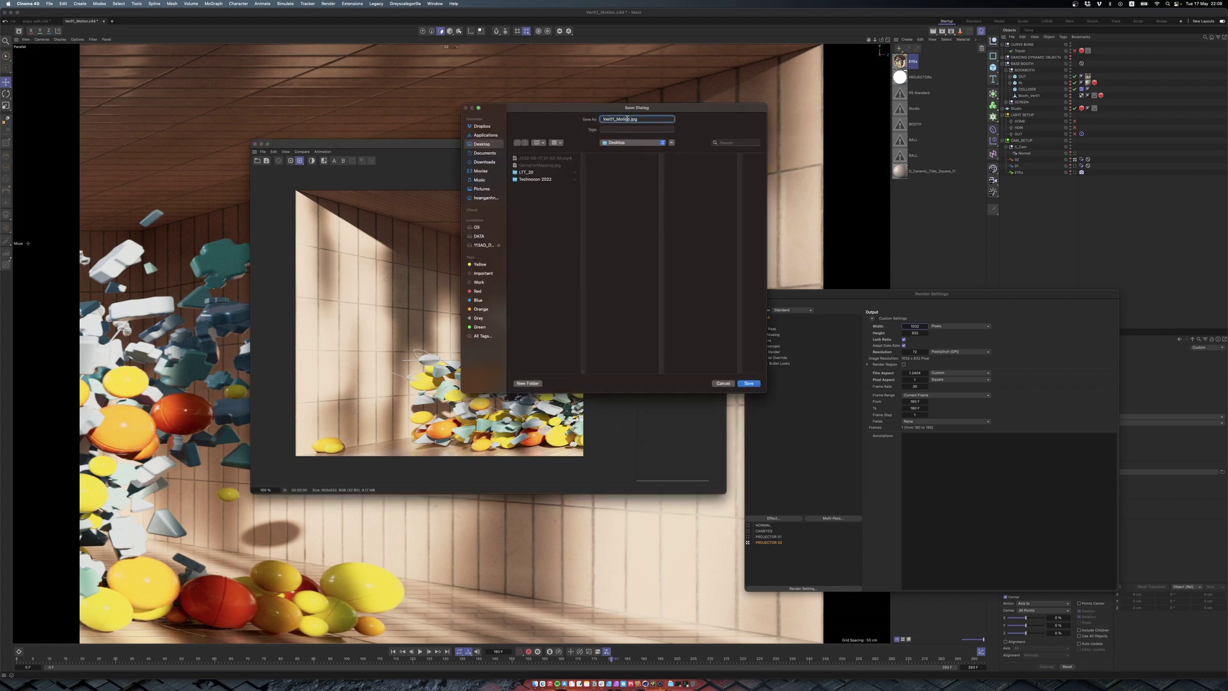
pyautogui.doubleClick(621, 118)
pyautogui.write('01')
pyautogui.press('Return')
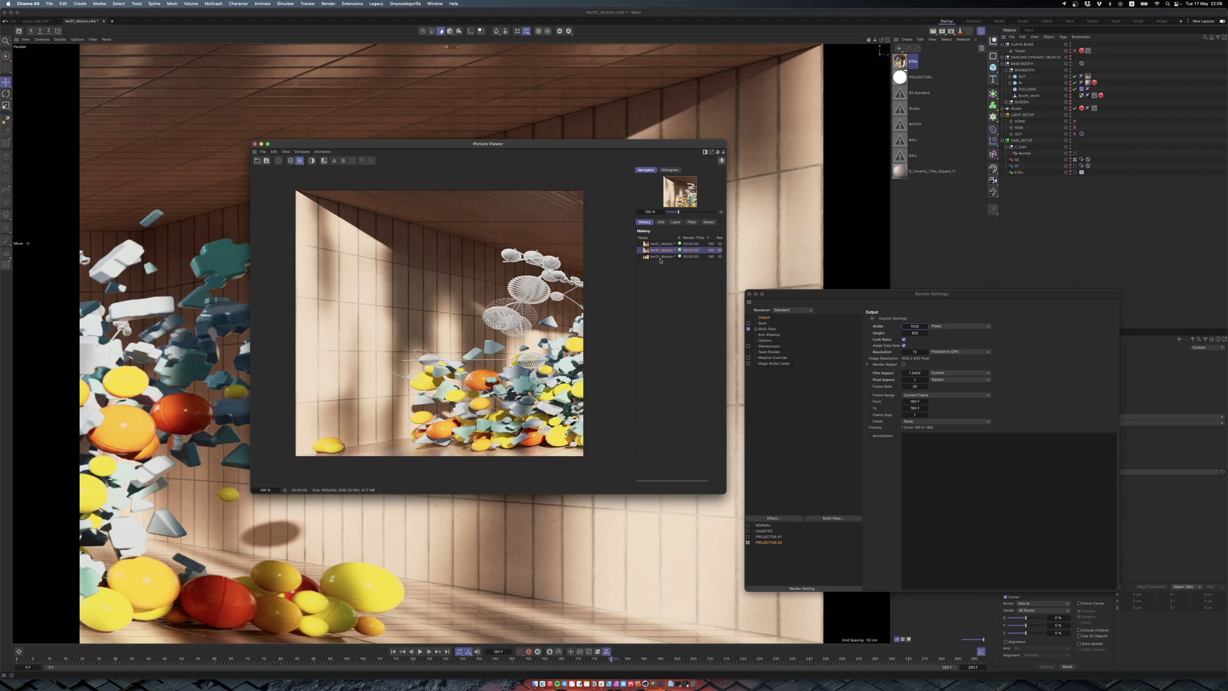
# Save the latest render as Ver01_Motion.jpg on the Desktop and close the Picture Viewer.
pyautogui.rightClick(660, 257)
pyautogui.click(679, 341)
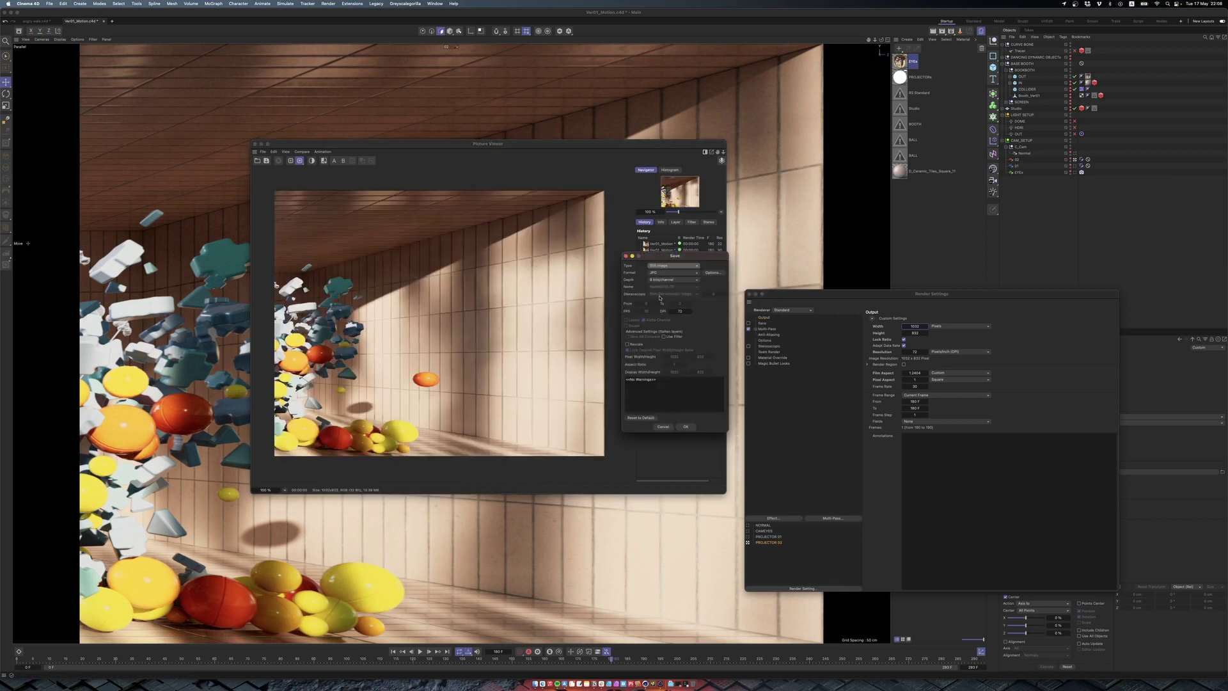
pyautogui.press('Return')
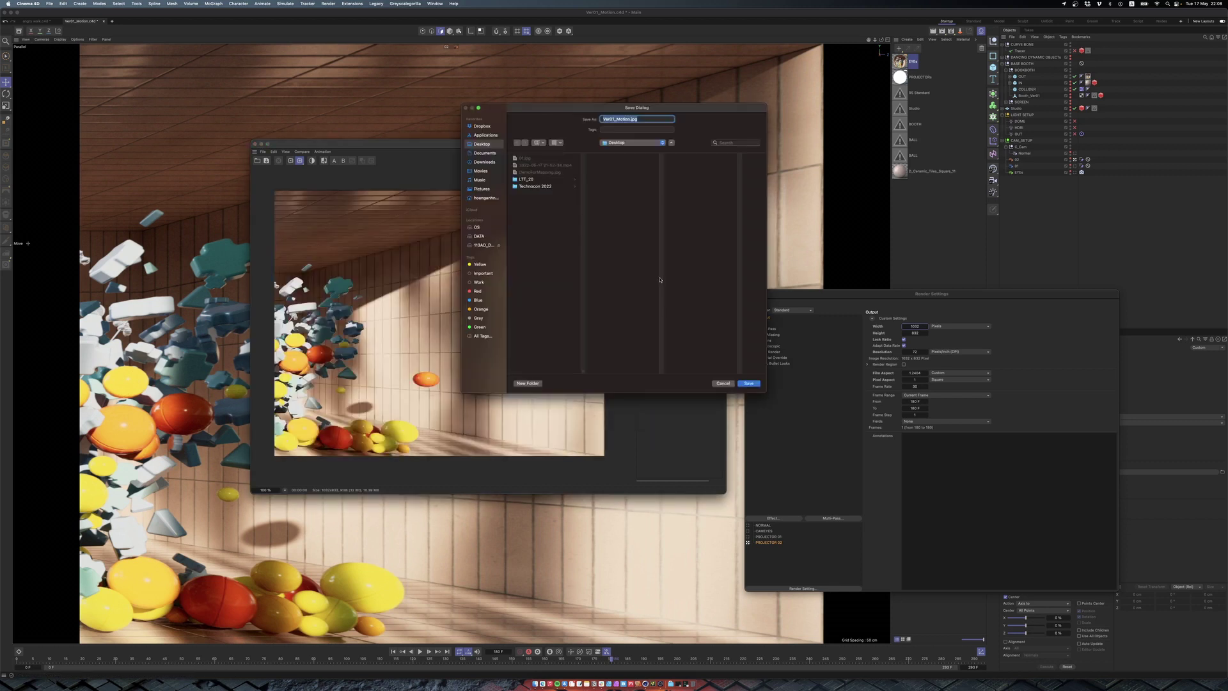
pyautogui.click(624, 119)
pyautogui.press('Return')
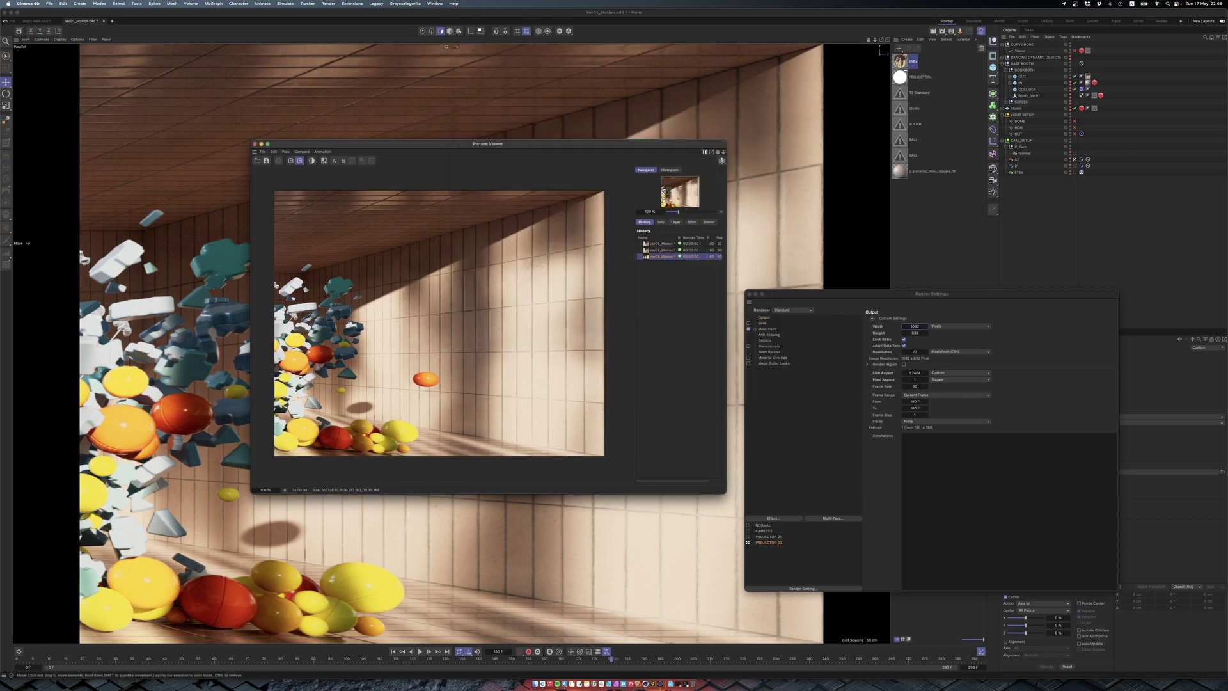
pyautogui.click(255, 144)
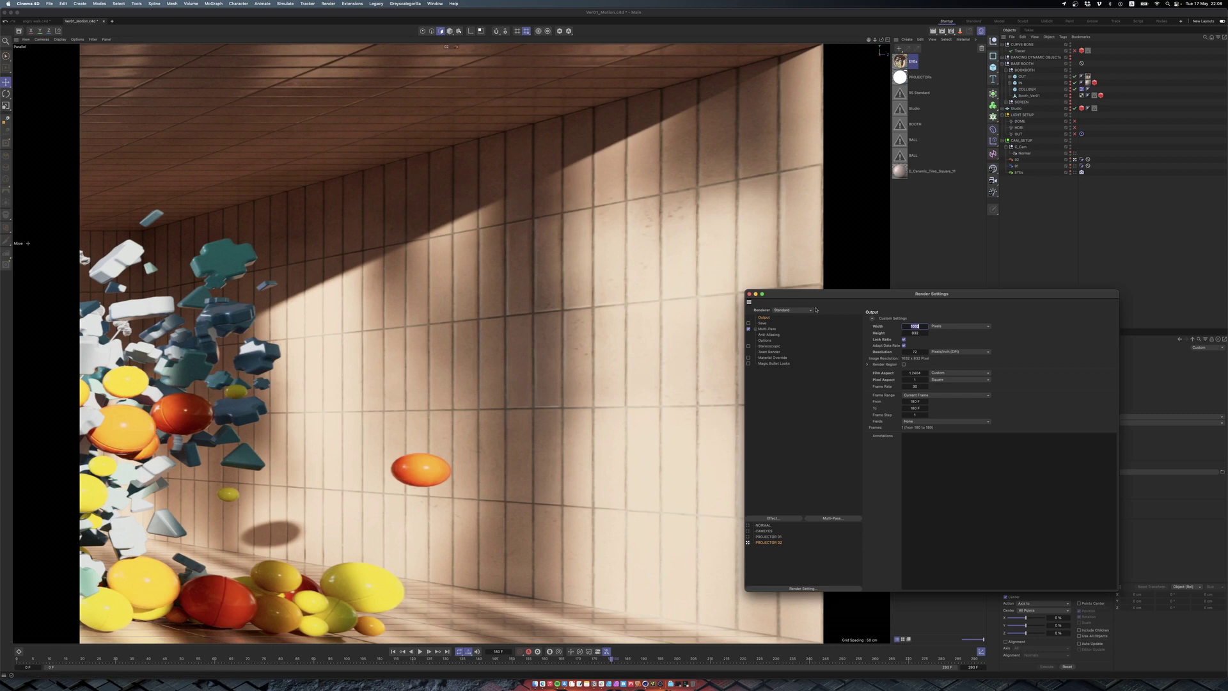
# Close Render Settings, reopen it with Ctrl+B, and move it to the screen centre.
pyautogui.click(749, 294)
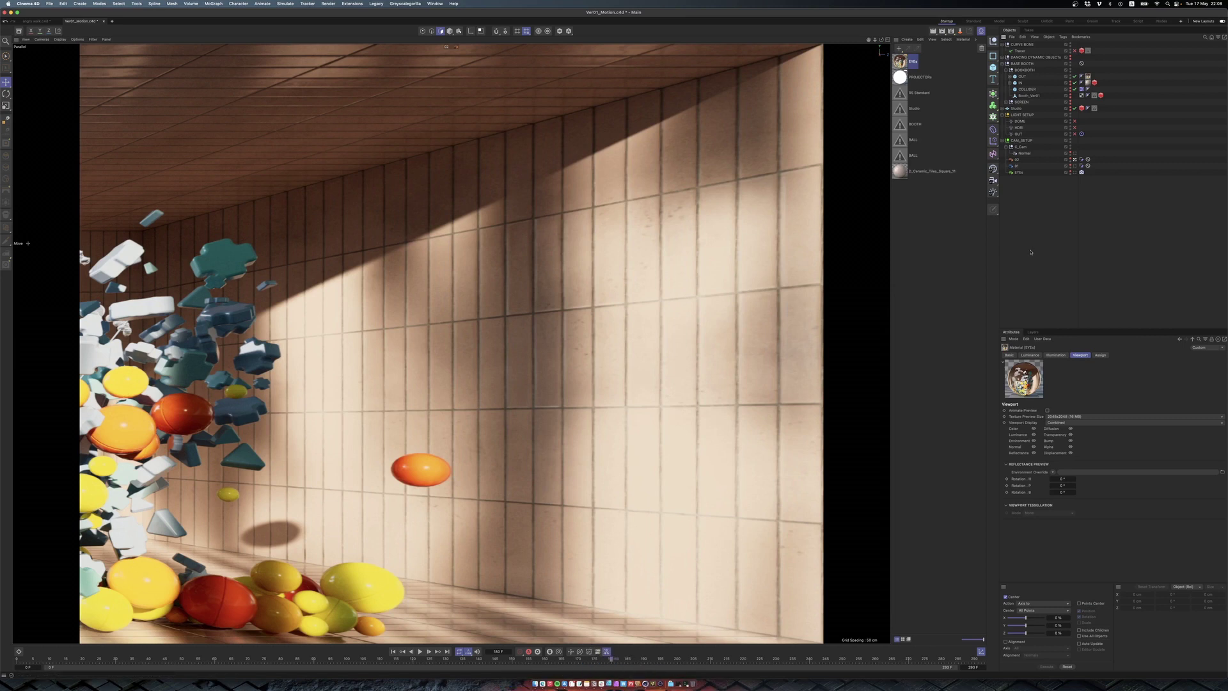
pyautogui.hotkey('ctrl', 'b')
pyautogui.moveTo(960, 245); pyautogui.dragTo(481, 197)
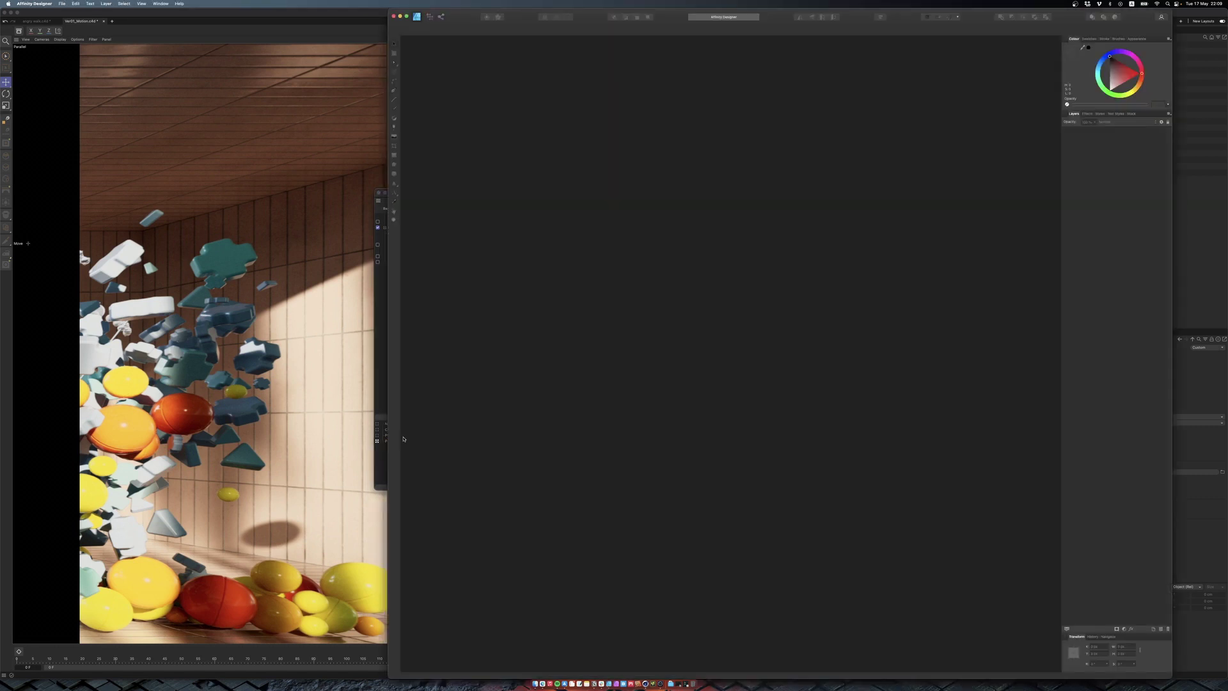
# Start a new Affinity Designer document with page width 900+1032 = 1932 px.
pyautogui.click(384, 457)
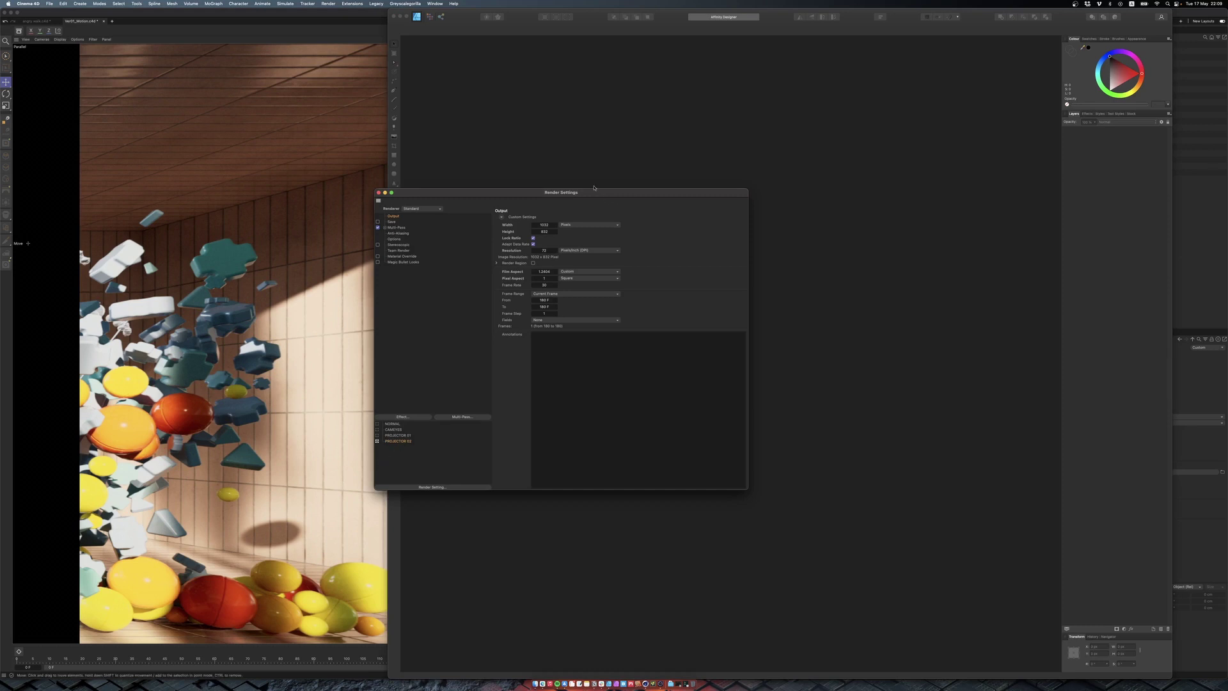
pyautogui.moveTo(486, 192); pyautogui.dragTo(381, 190)
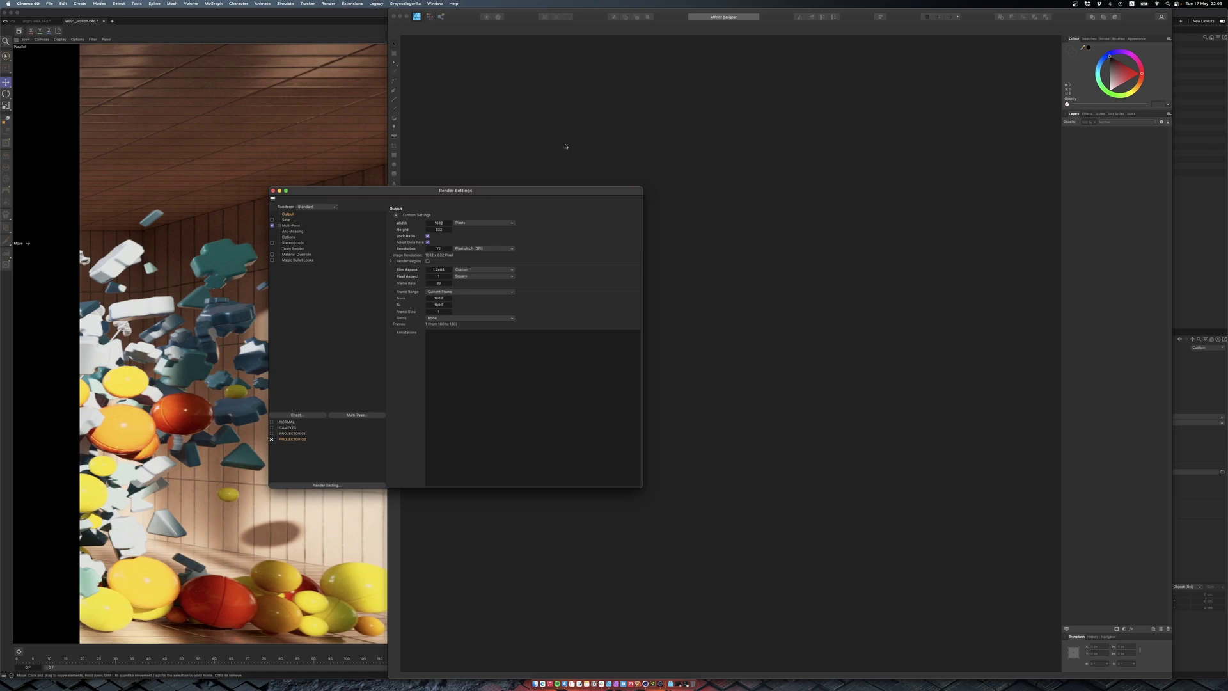
pyautogui.click(601, 24)
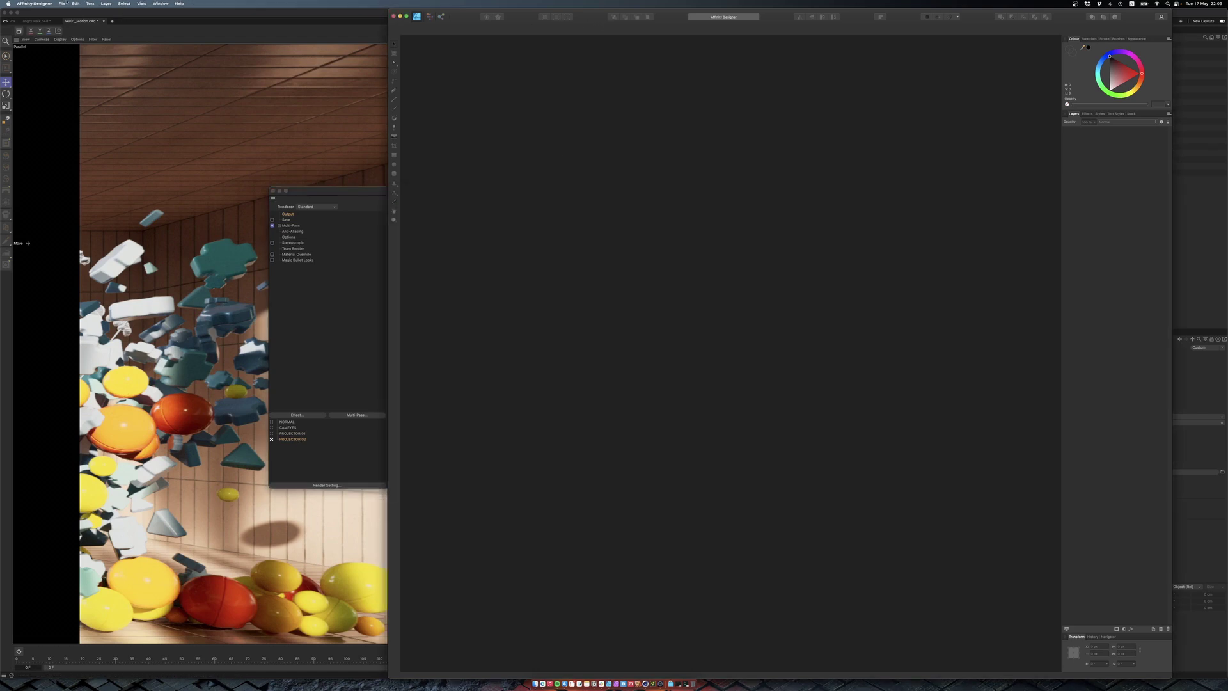
pyautogui.click(62, 4)
pyautogui.click(77, 20)
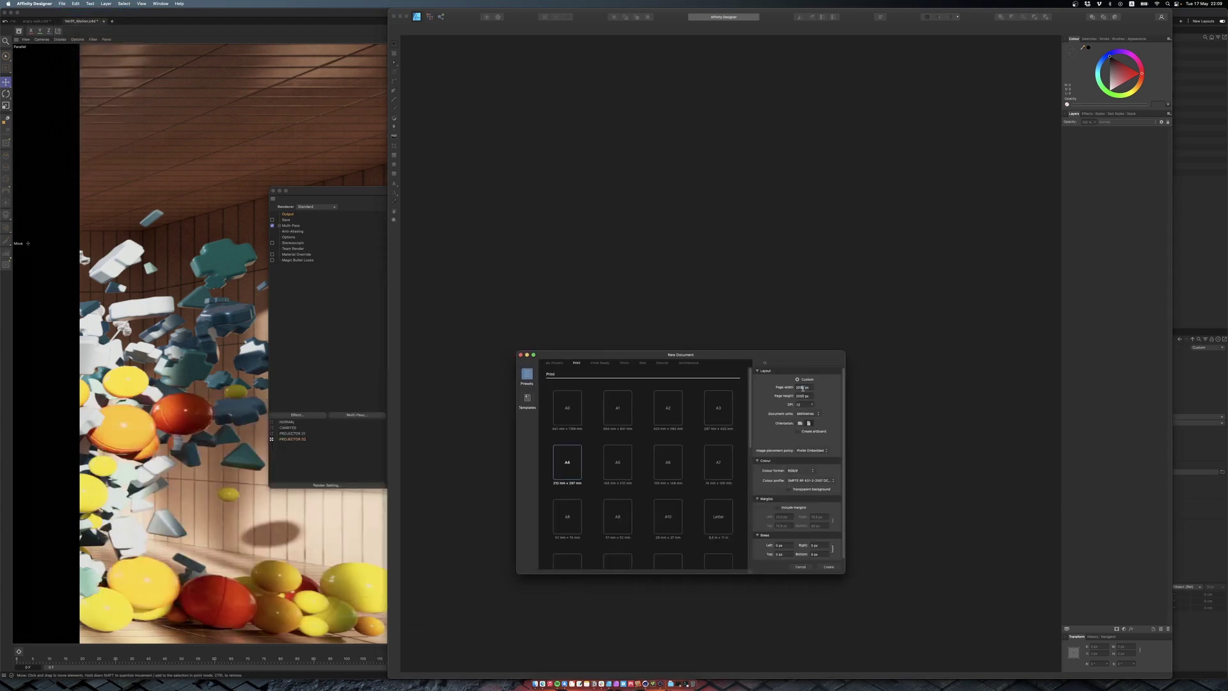
pyautogui.click(802, 388)
pyautogui.write('83')
pyautogui.press('Return')
# Confirm the render height in Cinema 4D, set page height to 832 px, and create the document.
pyautogui.click(810, 400)
pyautogui.press('super+Tab')
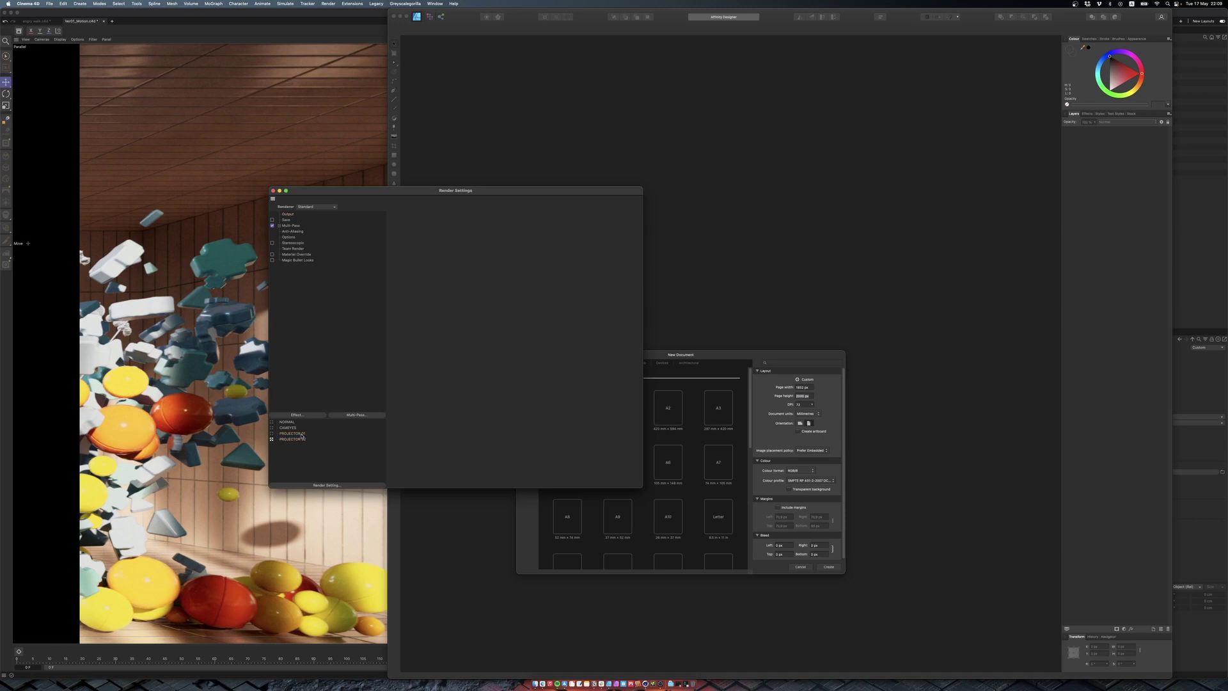
pyautogui.click(289, 214)
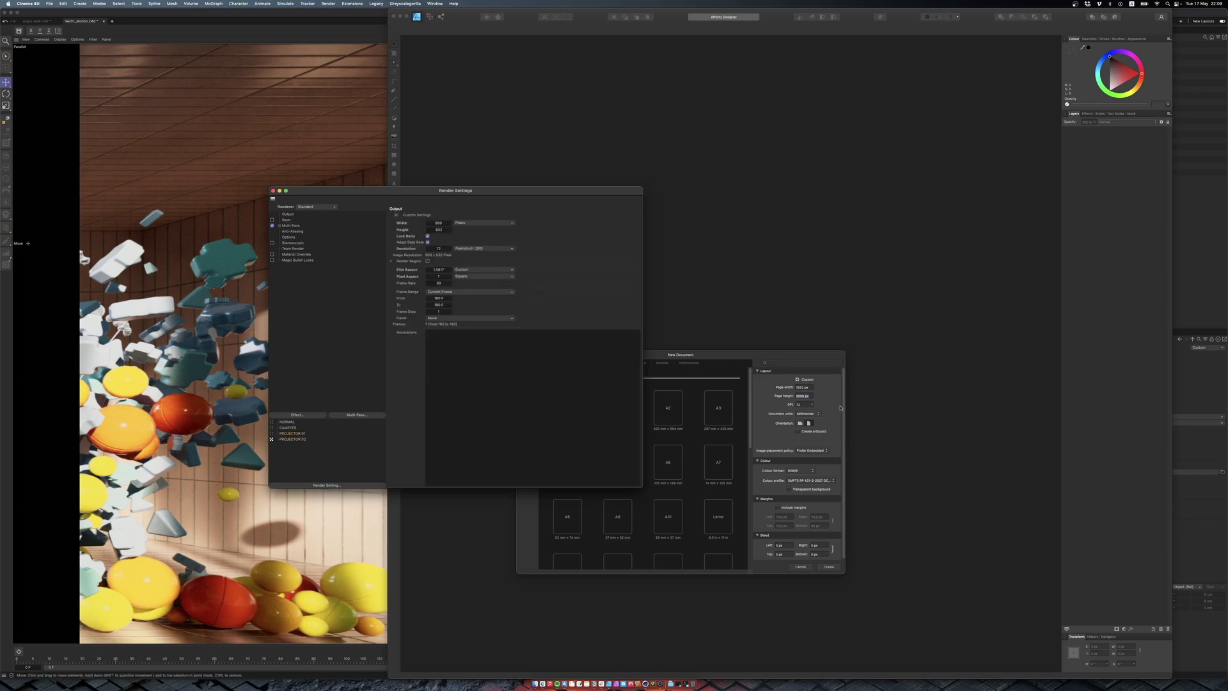
pyautogui.click(806, 397)
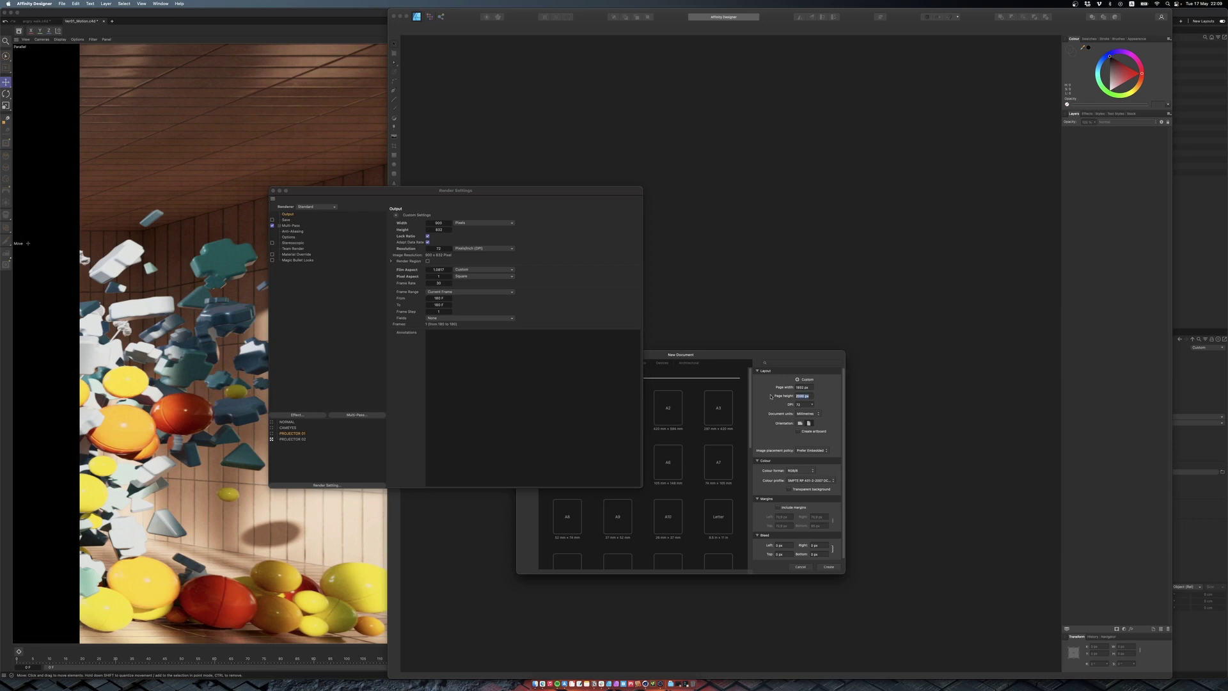
pyautogui.write('832')
pyautogui.click(828, 568)
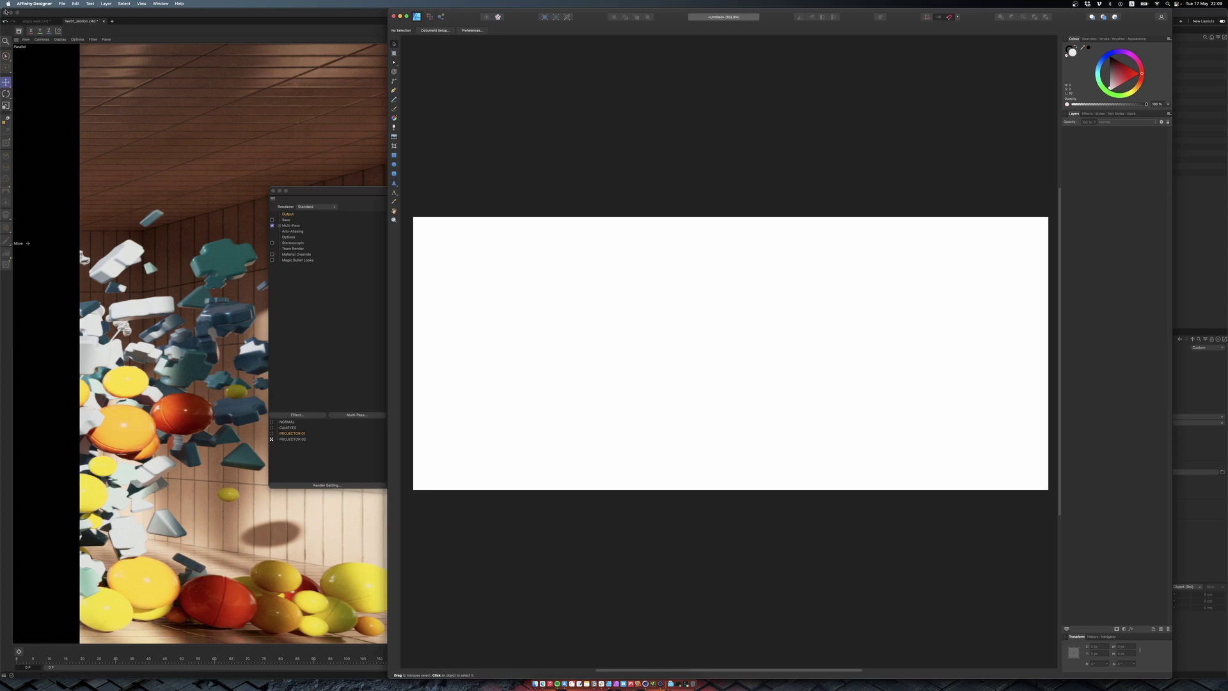
# Drag 01.jpg and 02.jpg from the Finder Desktop onto the Affinity canvas.
pyautogui.moveTo(501, 13); pyautogui.dragTo(465, 13)
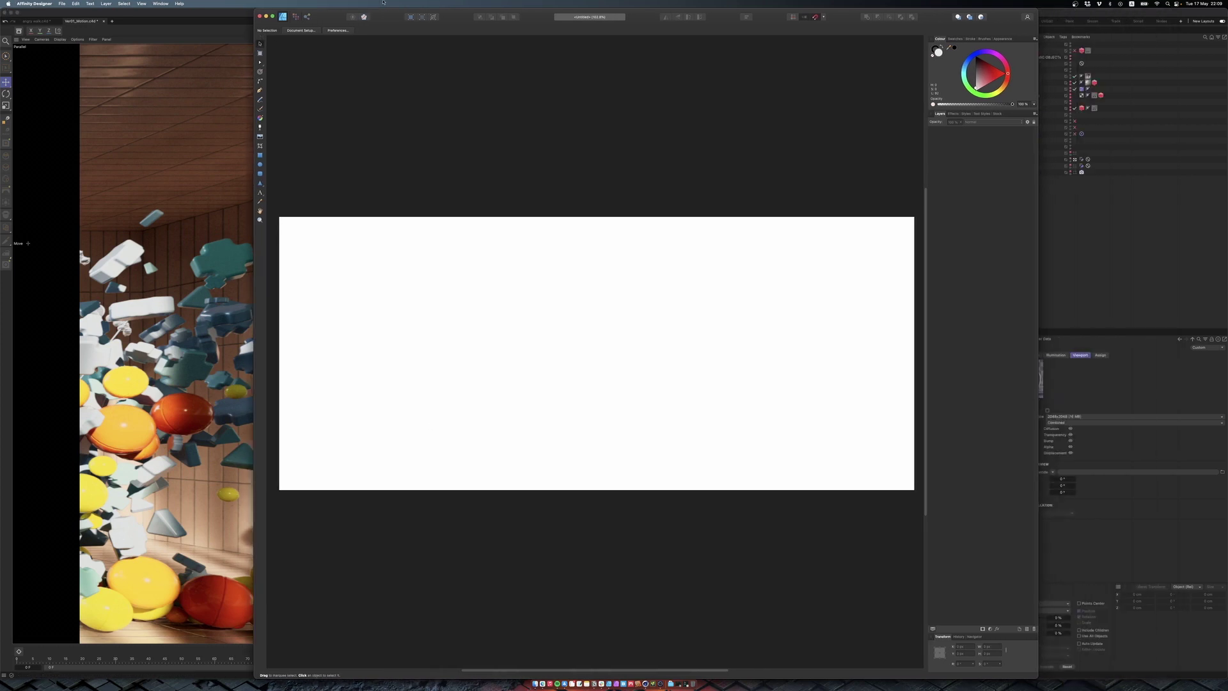
pyautogui.click(534, 683)
pyautogui.click(125, 186)
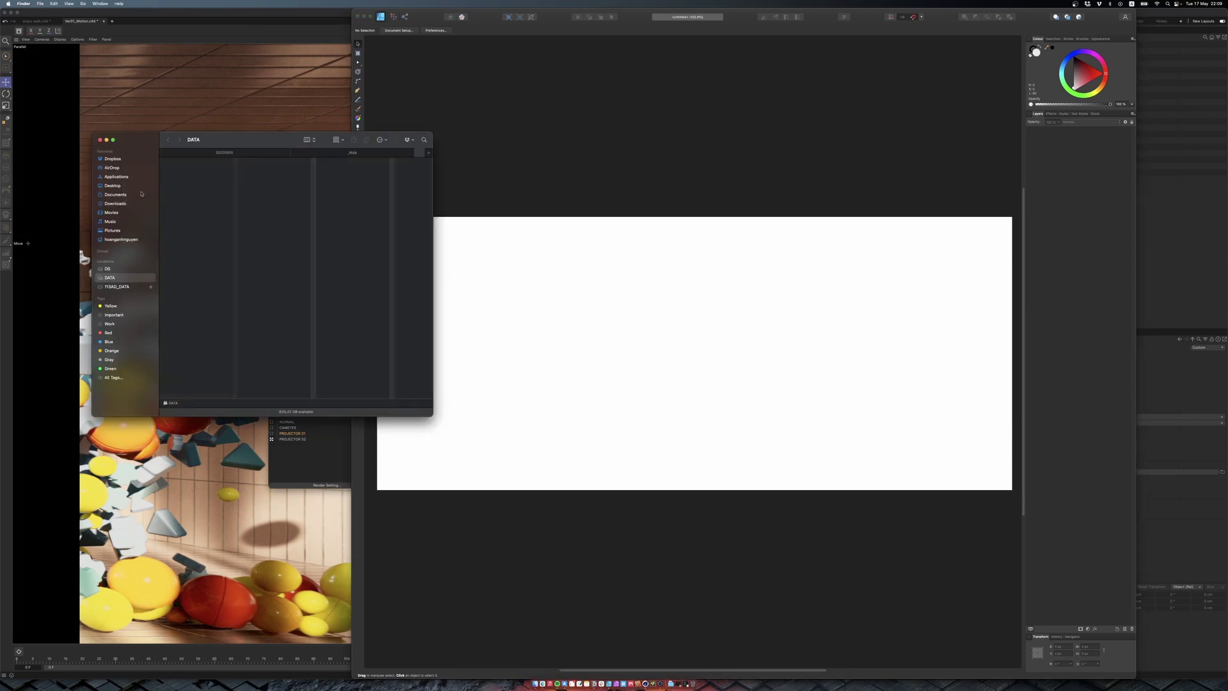
pyautogui.moveTo(210, 195)
pyautogui.mouseDown()
pyautogui.moveTo(189, 210)
pyautogui.moveTo(700, 267)
pyautogui.mouseUp()
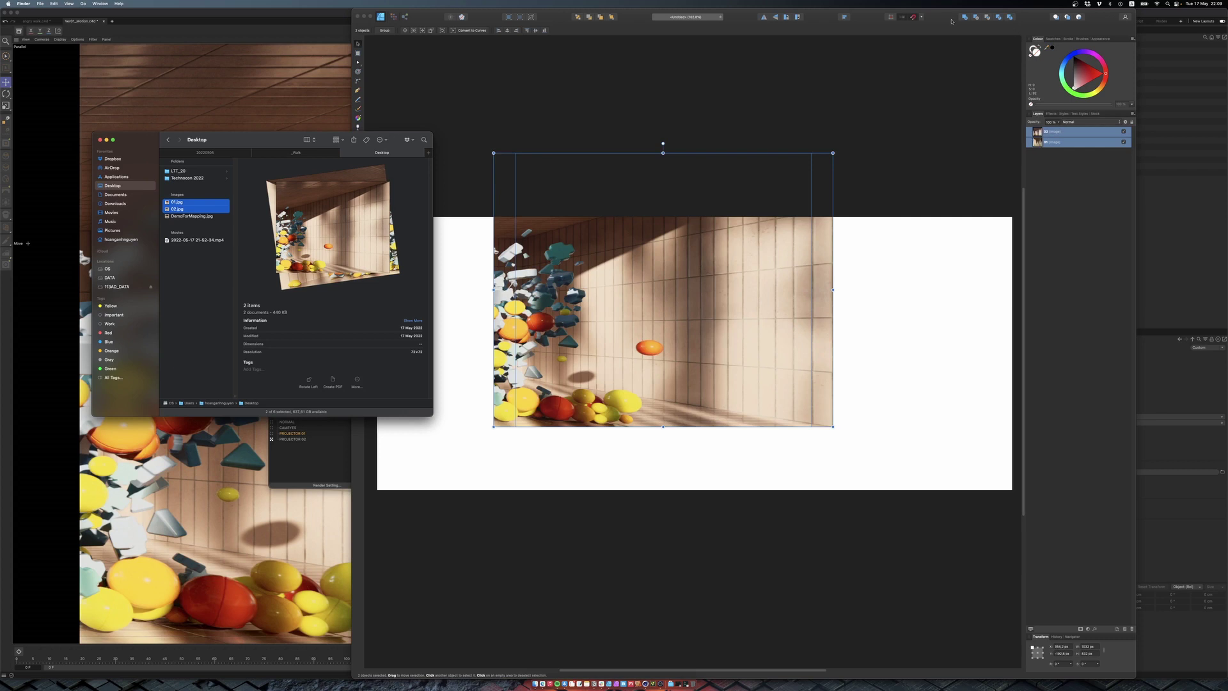
pyautogui.click(995, 78)
# Move image 01 to the canvas's left edge and image 02 to the right half.
pyautogui.click(1068, 142)
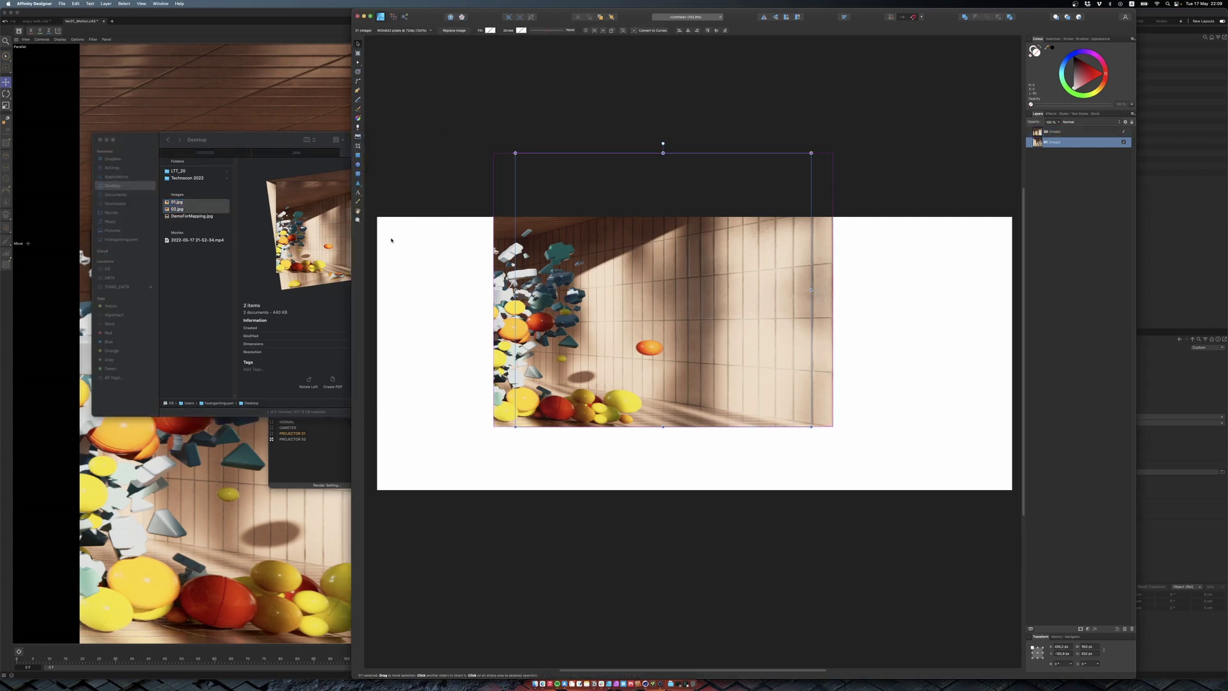
pyautogui.click(100, 139)
pyautogui.moveTo(688, 324); pyautogui.dragTo(550, 388)
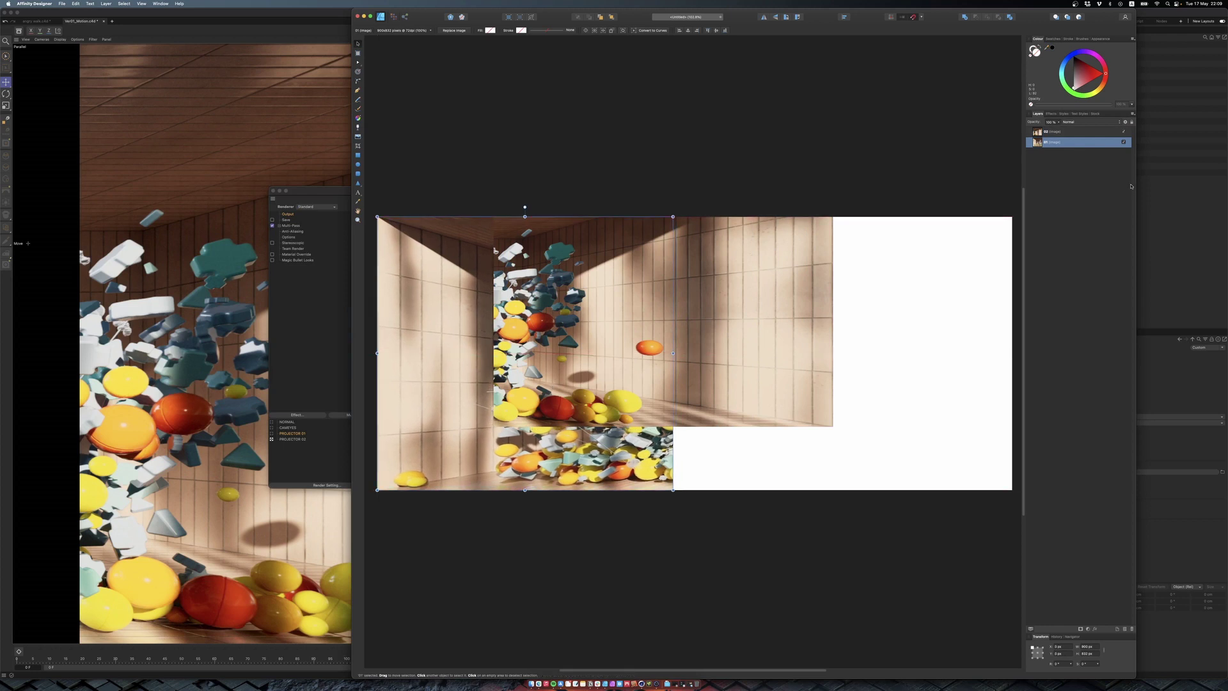
pyautogui.click(1062, 131)
pyautogui.moveTo(730, 341); pyautogui.dragTo(908, 404)
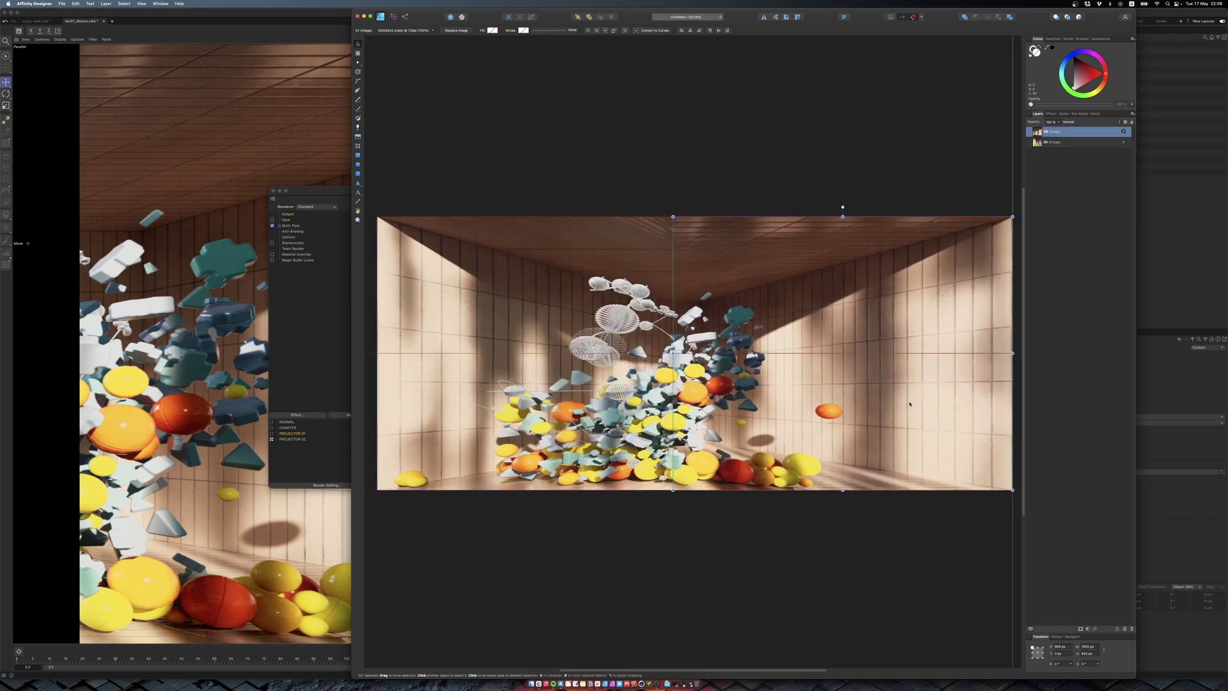
pyautogui.click(756, 160)
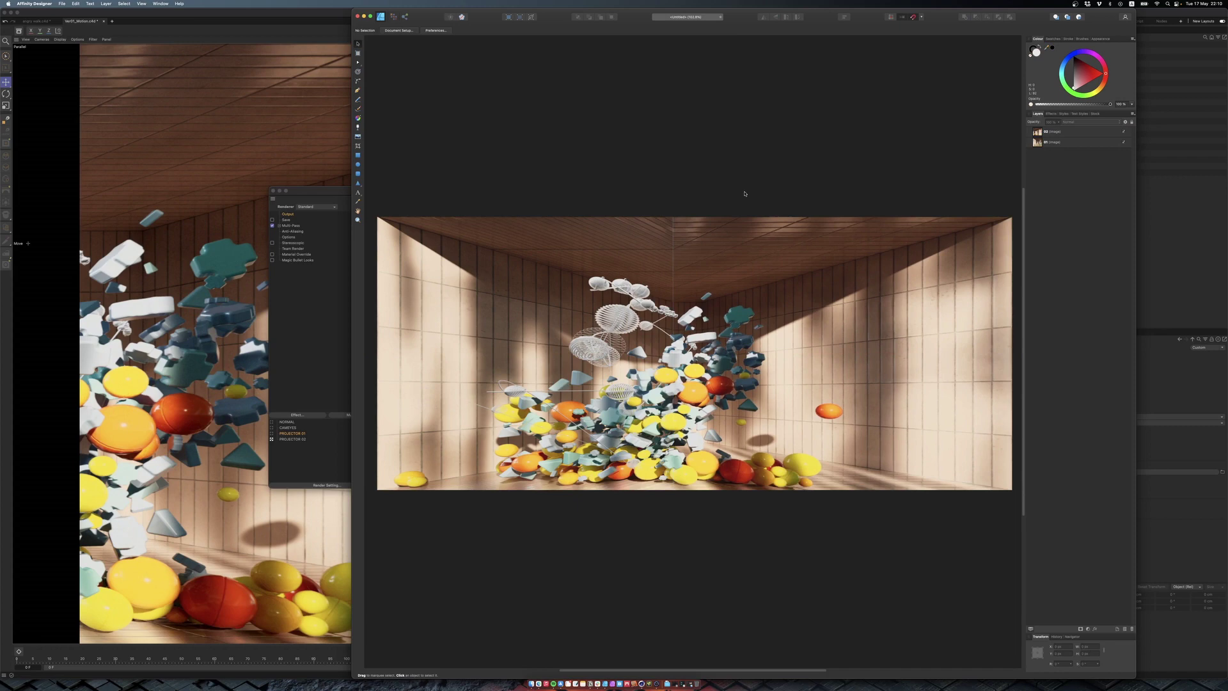
pyautogui.scroll(2, 735, 209)
pyautogui.scroll(2, 678, 237)
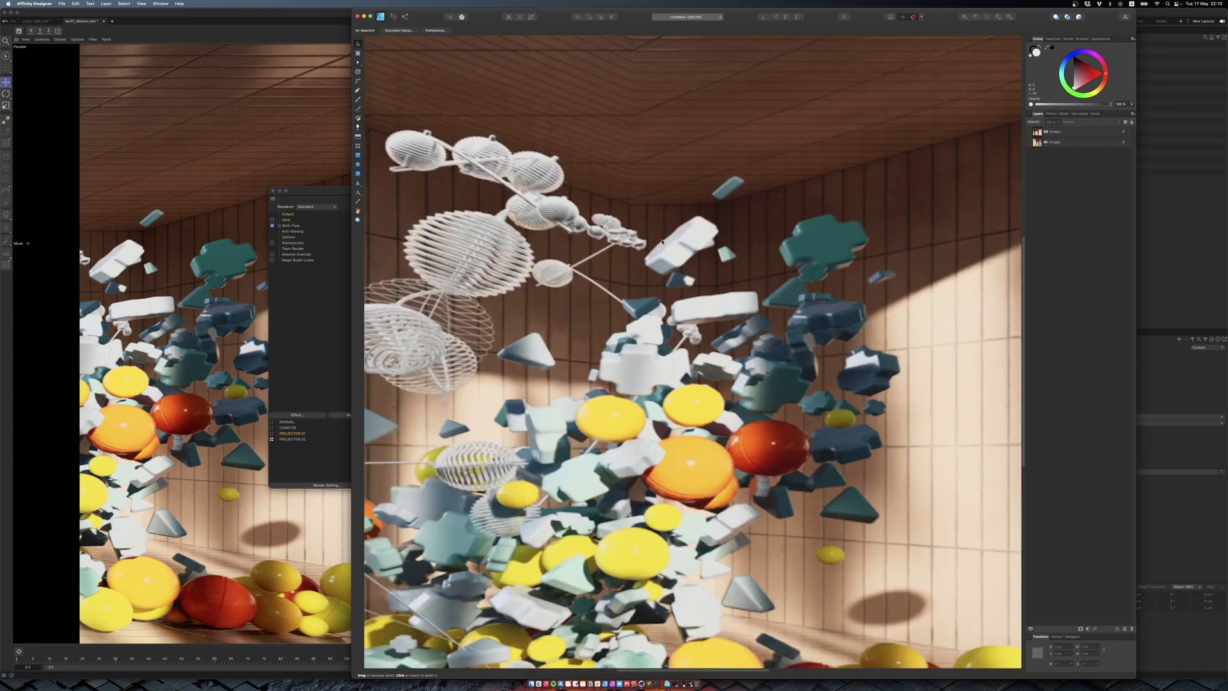
pyautogui.scroll(3, 628, 266)
pyautogui.press('super+0')
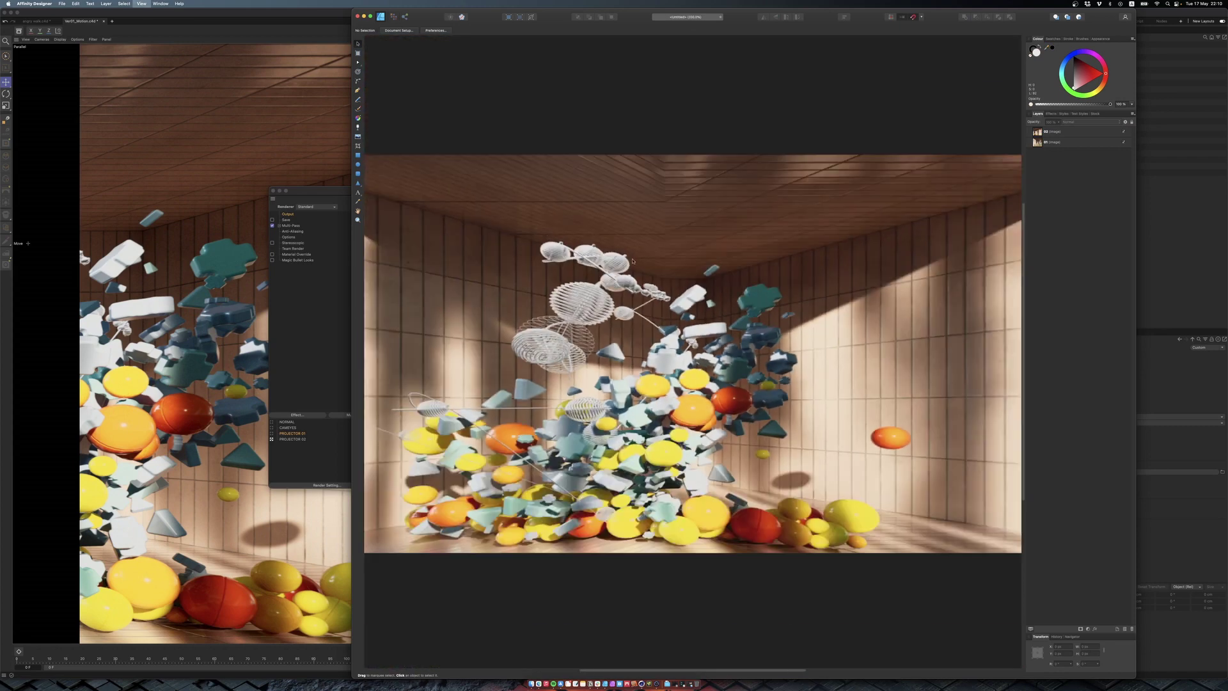
pyautogui.scroll(2, 660, 292)
pyautogui.scroll(2, 606, 304)
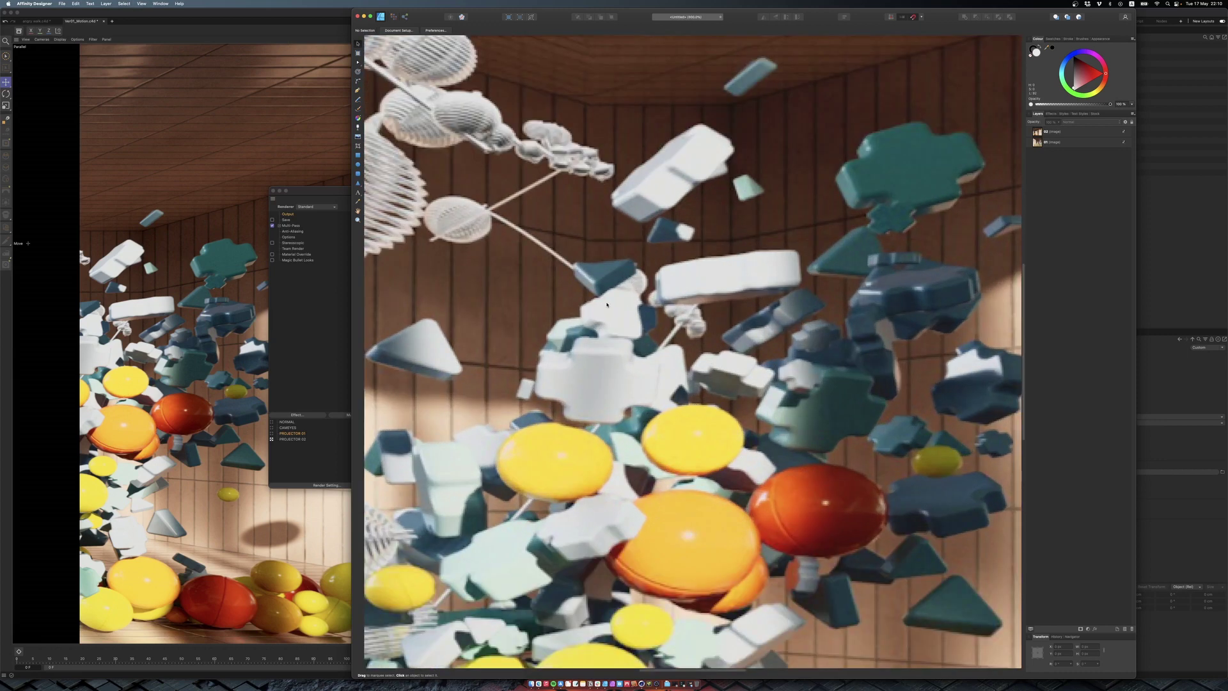
pyautogui.press('super+0')
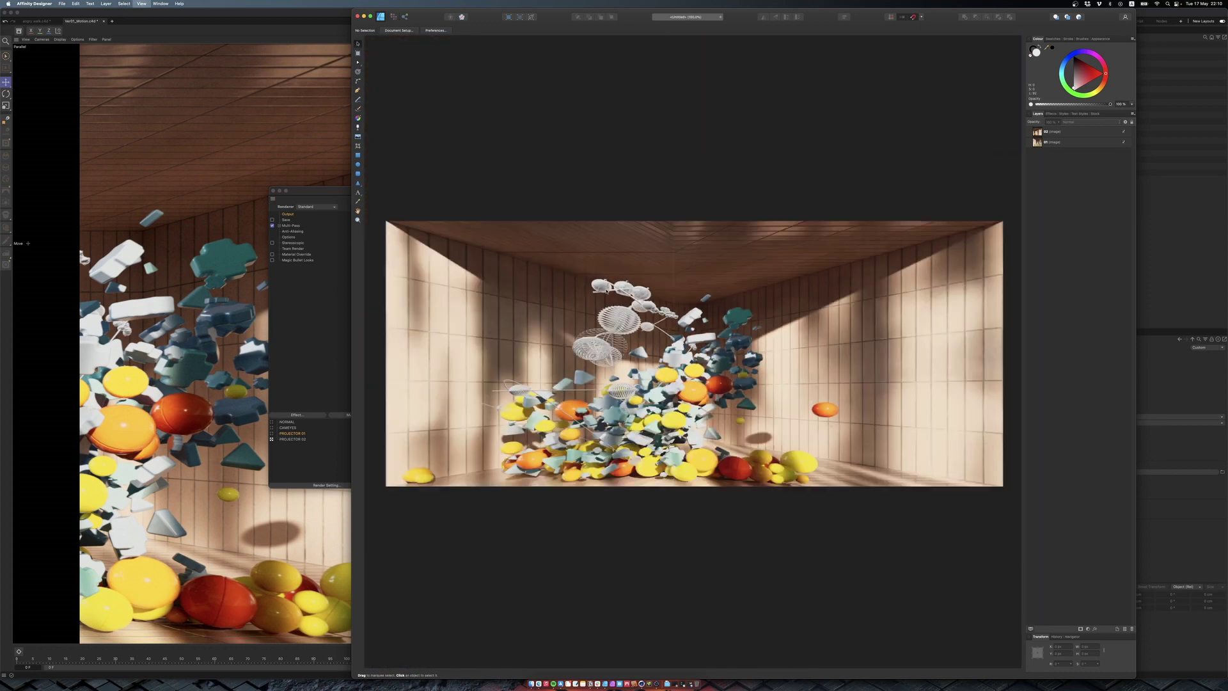
pyautogui.press('super+1')
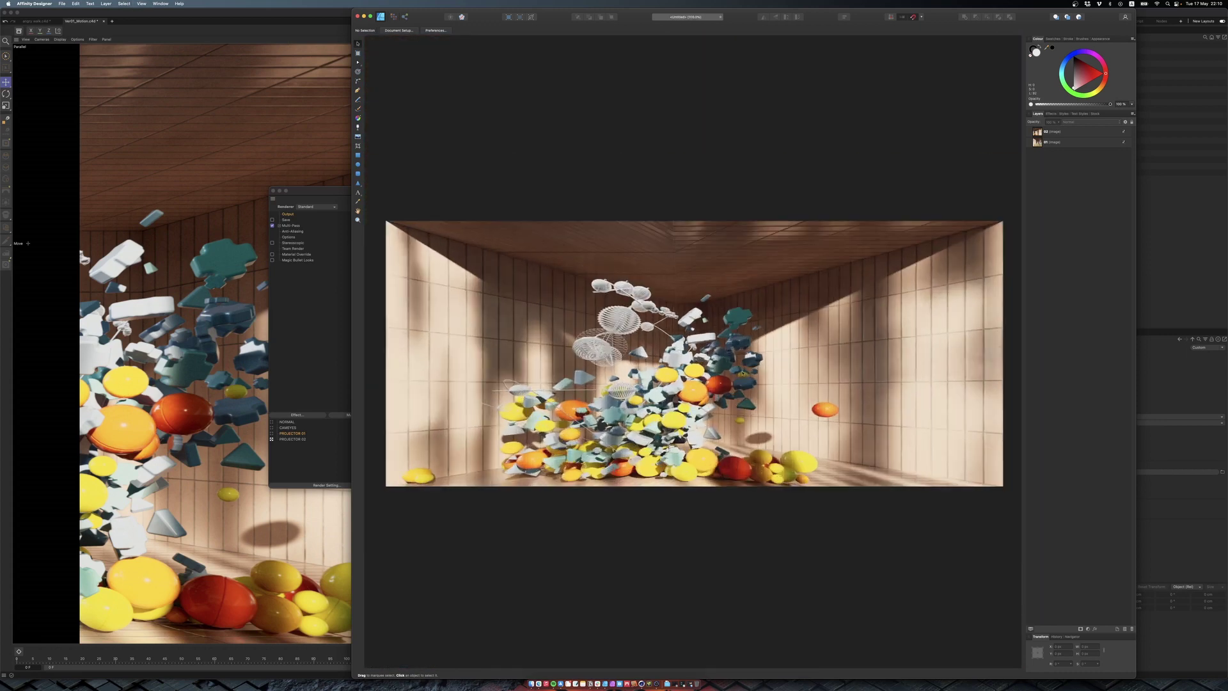